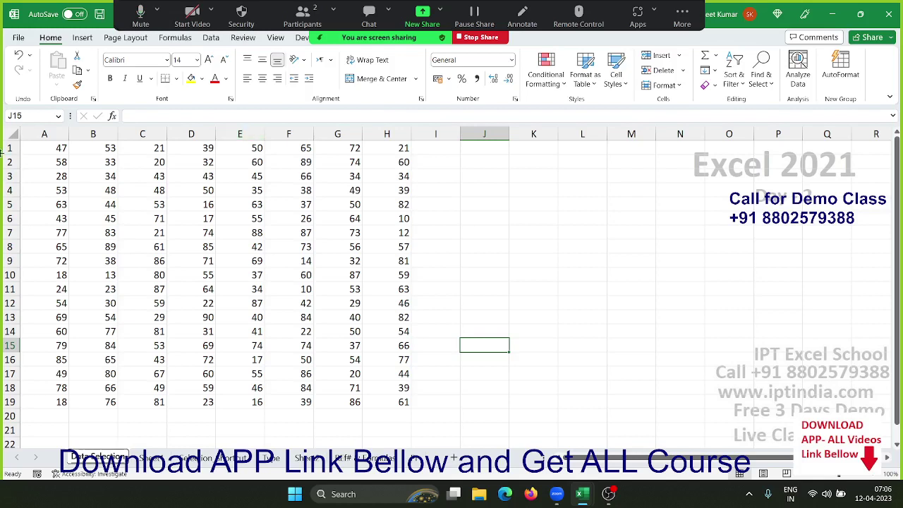
# Drag-select the number grid from A1 down to H18 as a test
pyautogui.click(84, 190)
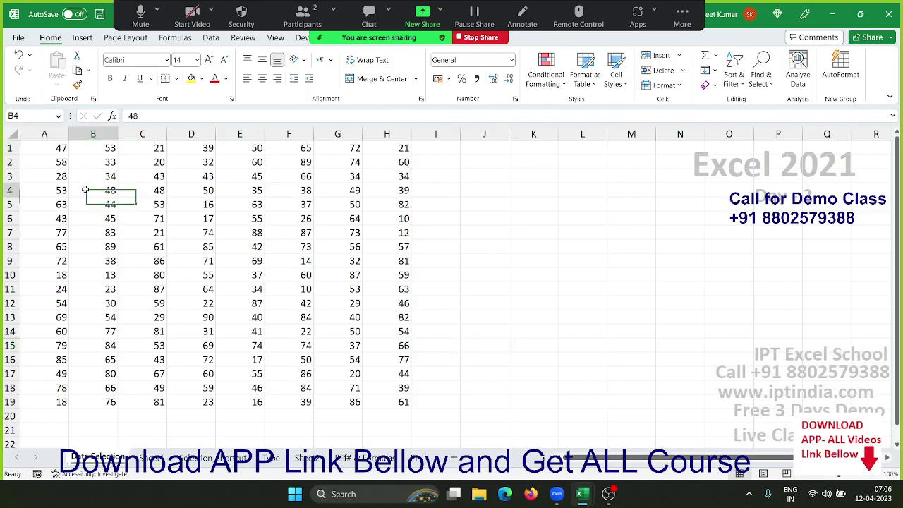
pyautogui.click(47, 148)
pyautogui.click(60, 178)
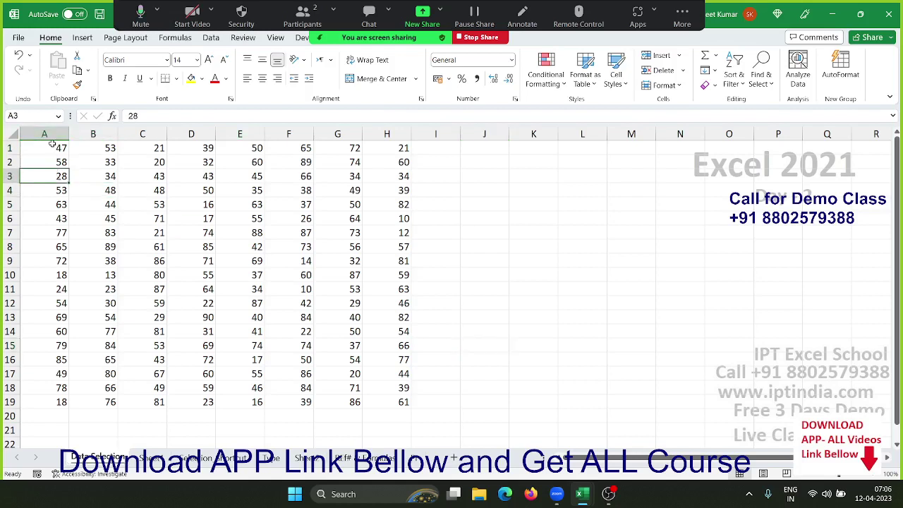
pyautogui.click(52, 145)
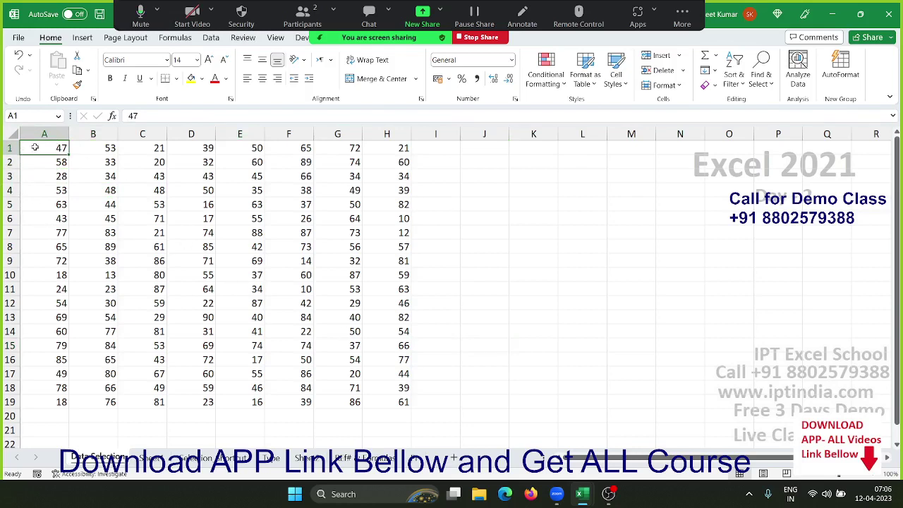
pyautogui.moveTo(35, 147); pyautogui.dragTo(405, 367)
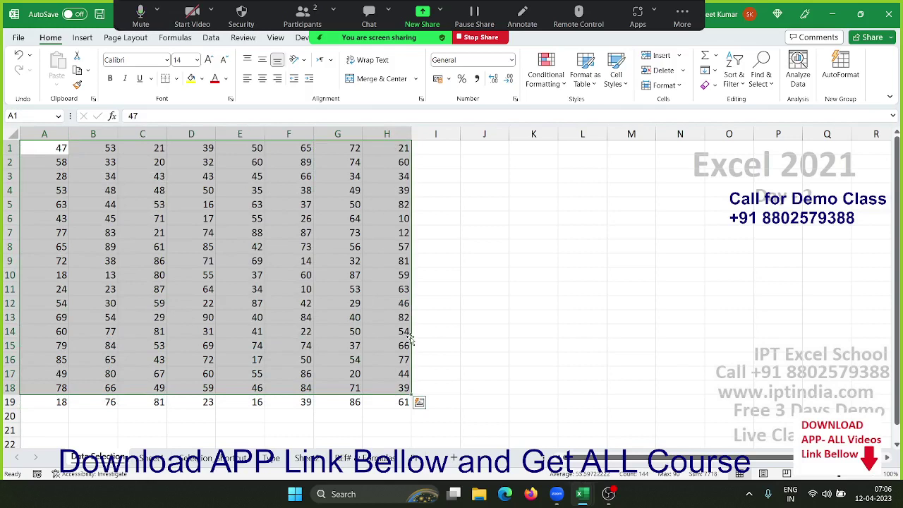
# Starting from A1, select the full data block A1:H19
pyautogui.click(322, 278)
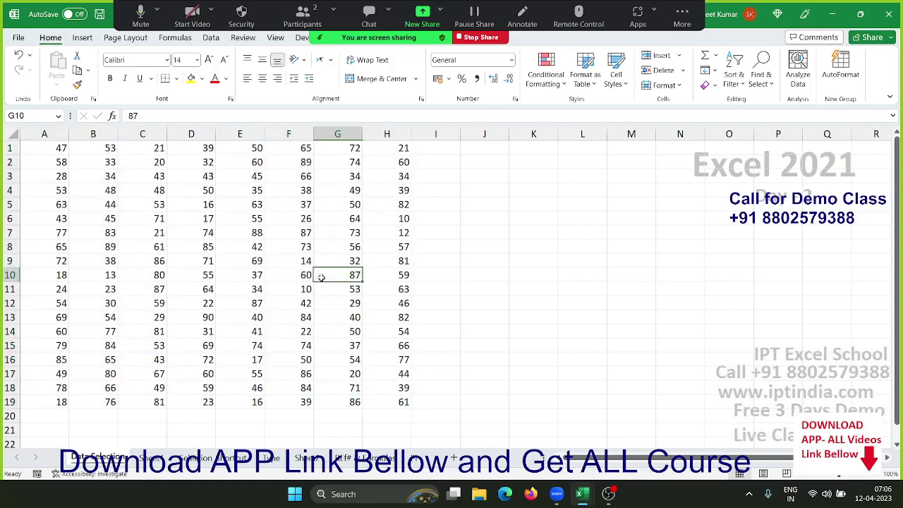
pyautogui.click(36, 148)
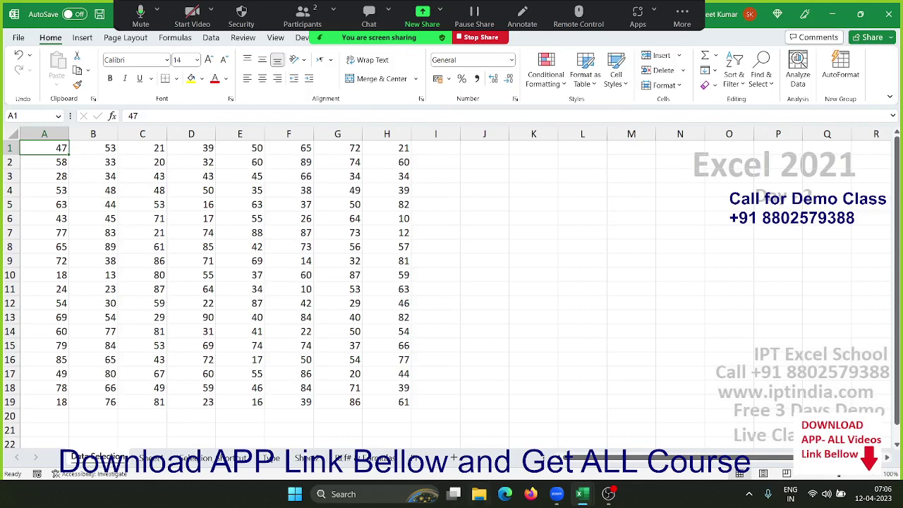
pyautogui.keyDown('shift'); pyautogui.click(400, 401); pyautogui.keyUp('shift')
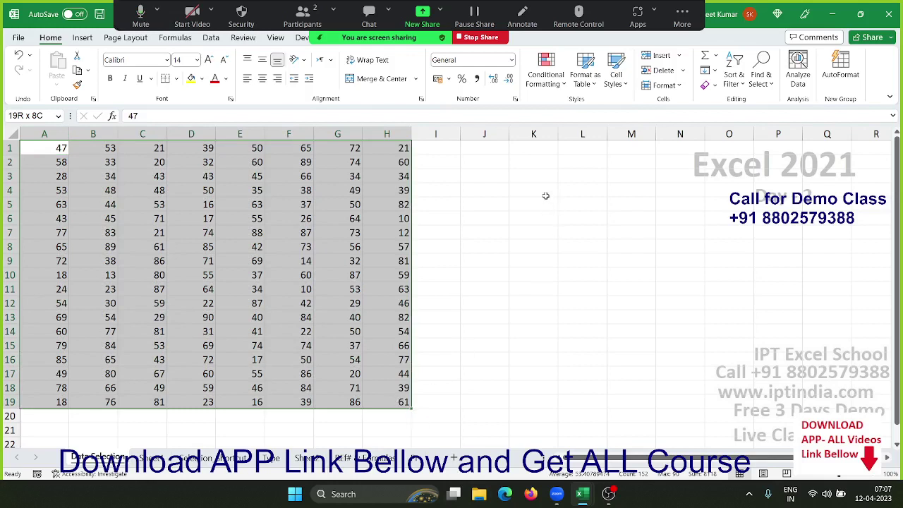
pyautogui.click(536, 147)
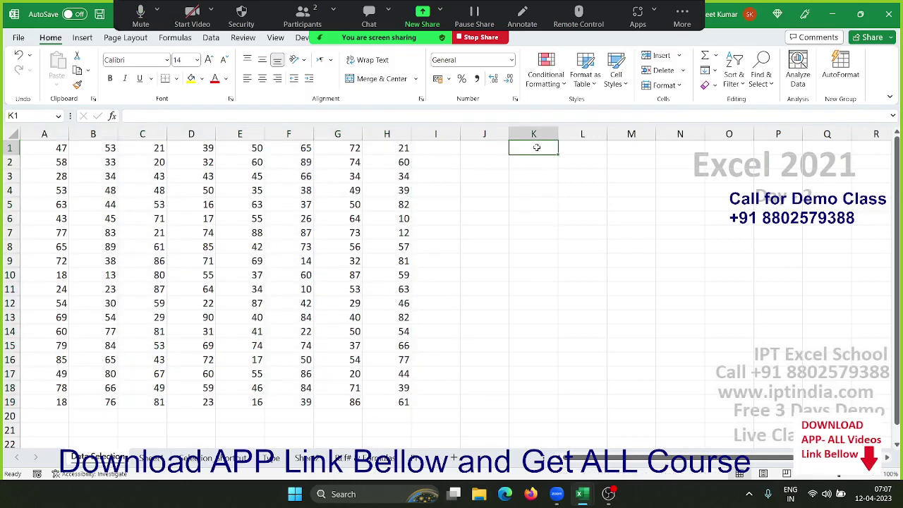
pyautogui.click(527, 262)
pyautogui.click(518, 145)
pyautogui.keyDown('shift'); pyautogui.click(532, 284); pyautogui.keyUp('shift')
pyautogui.moveTo(532, 284); pyautogui.dragTo(544, 365)
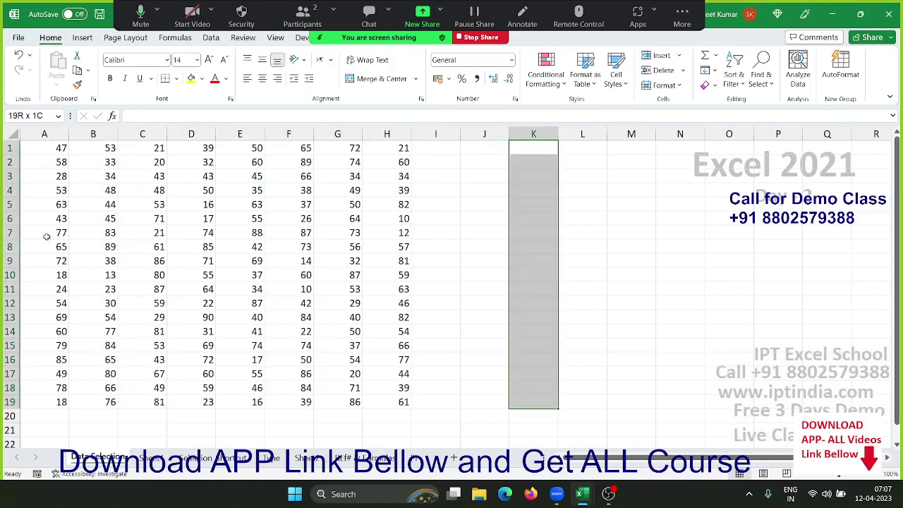
pyautogui.click(42, 192)
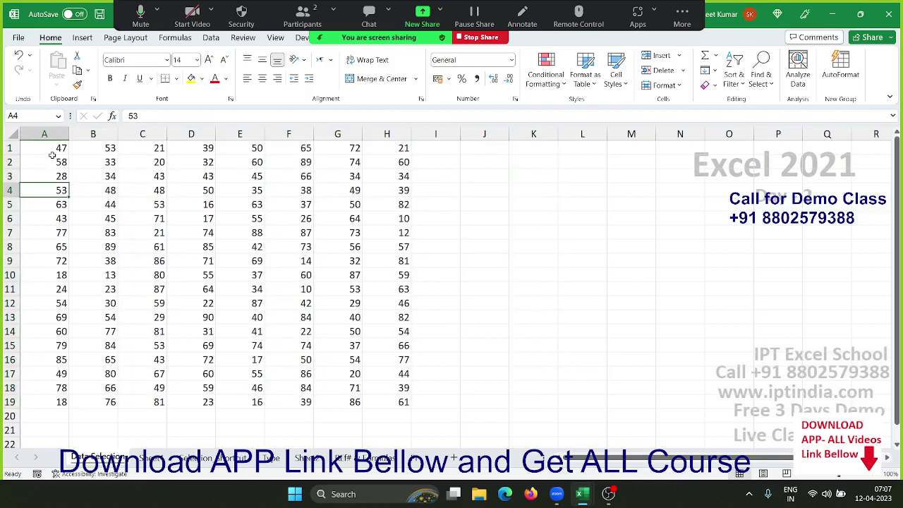
pyautogui.click(53, 156)
pyautogui.click(52, 150)
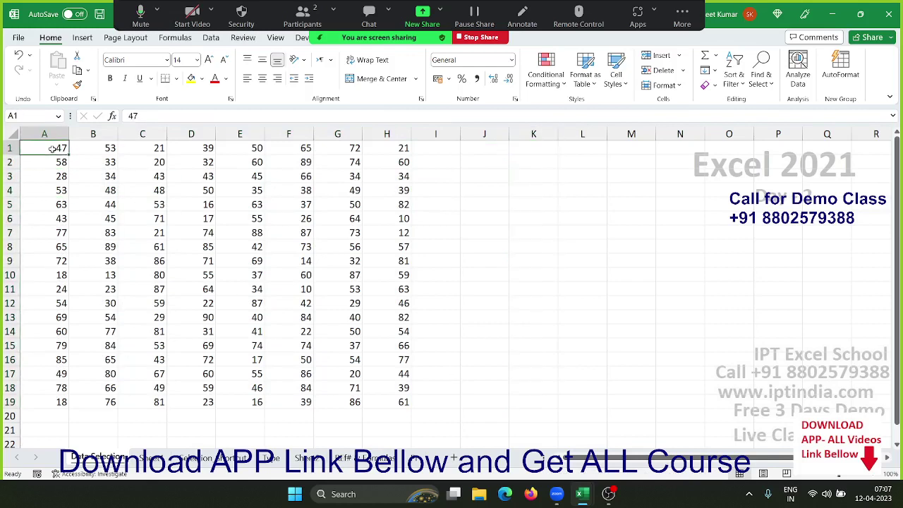
pyautogui.keyDown('shift'); pyautogui.click(373, 407); pyautogui.keyUp('shift')
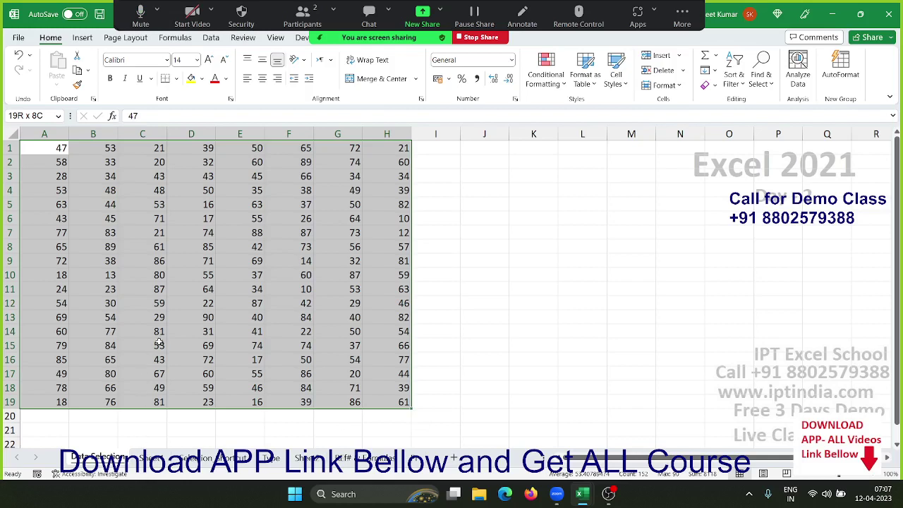
# From cell A1, select the contiguous block A1:H19 with Ctrl+A
pyautogui.click(172, 261)
pyautogui.click(54, 162)
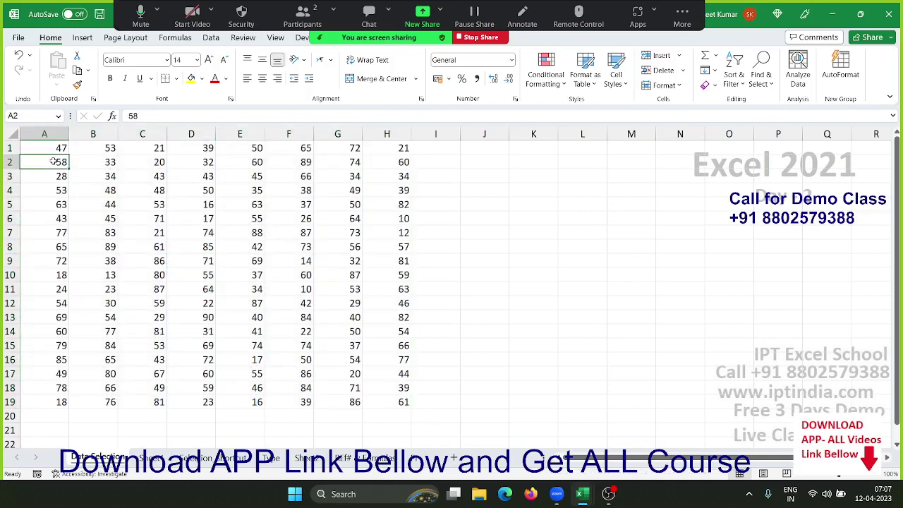
pyautogui.click(48, 149)
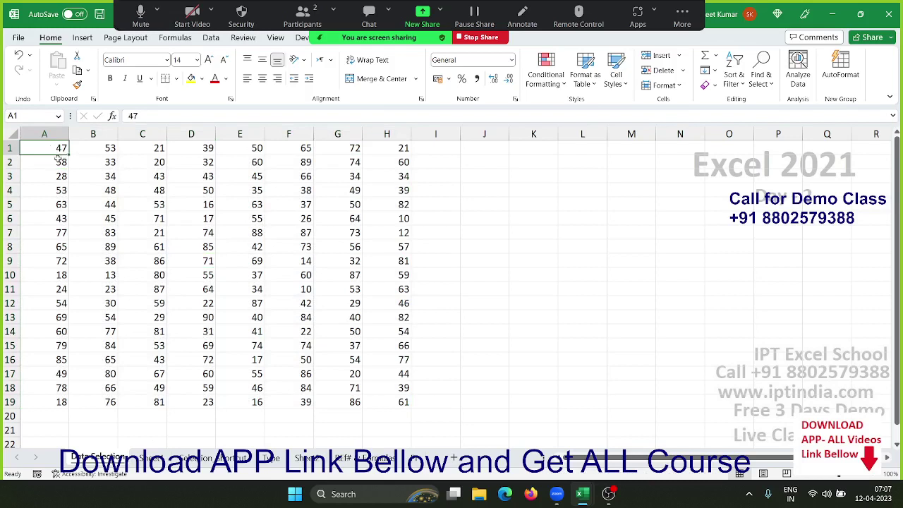
pyautogui.hotkey('ctrl', 'a')
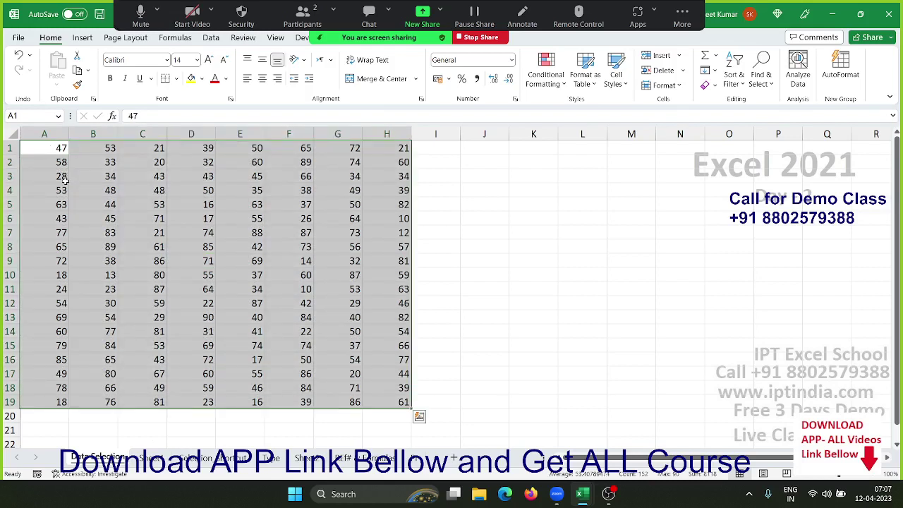
# Select the current region A1:H19 through Go To Special's Current region option
pyautogui.click(149, 205)
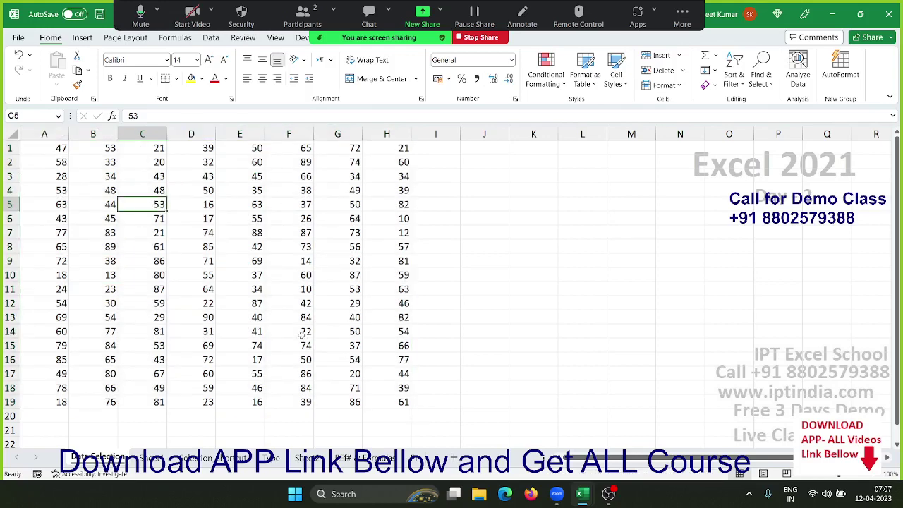
pyautogui.click(761, 79)
pyautogui.click(796, 151)
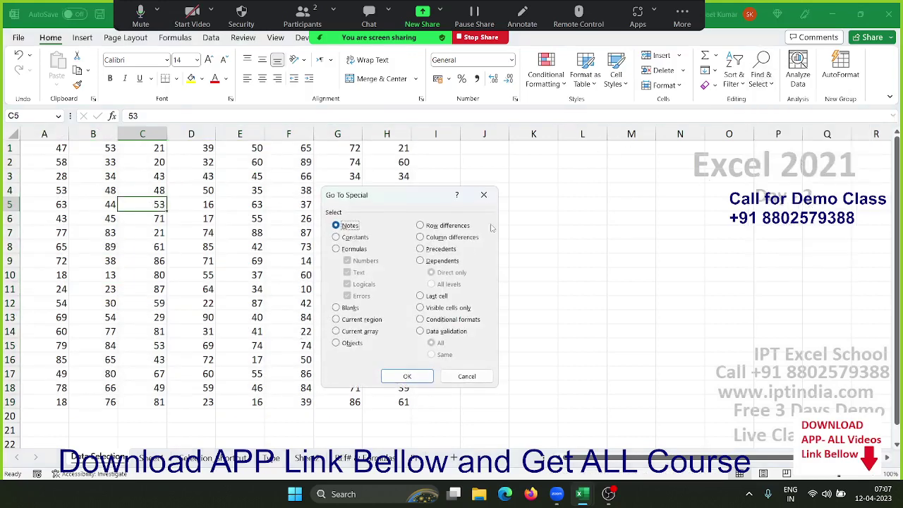
pyautogui.click(377, 320)
pyautogui.click(407, 377)
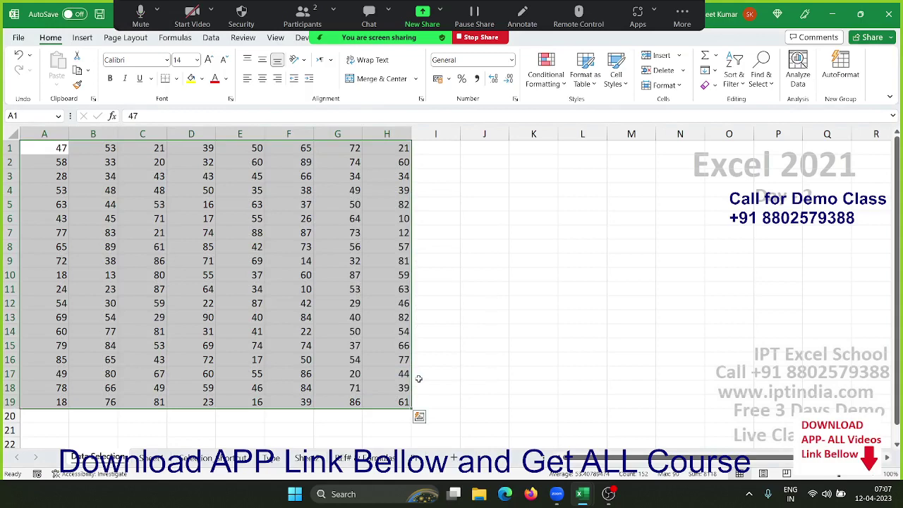
pyautogui.click(291, 287)
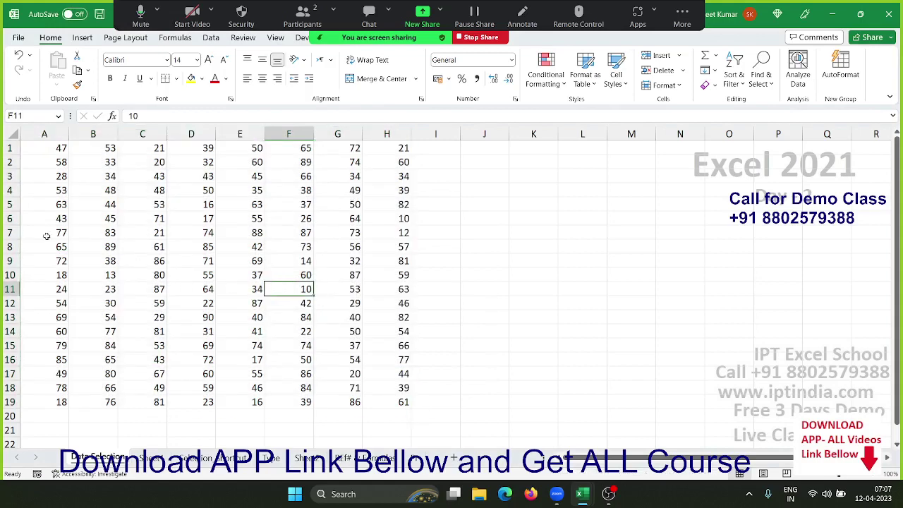
pyautogui.click(9, 246)
pyautogui.hotkey('ctrl', 'shift', '+')
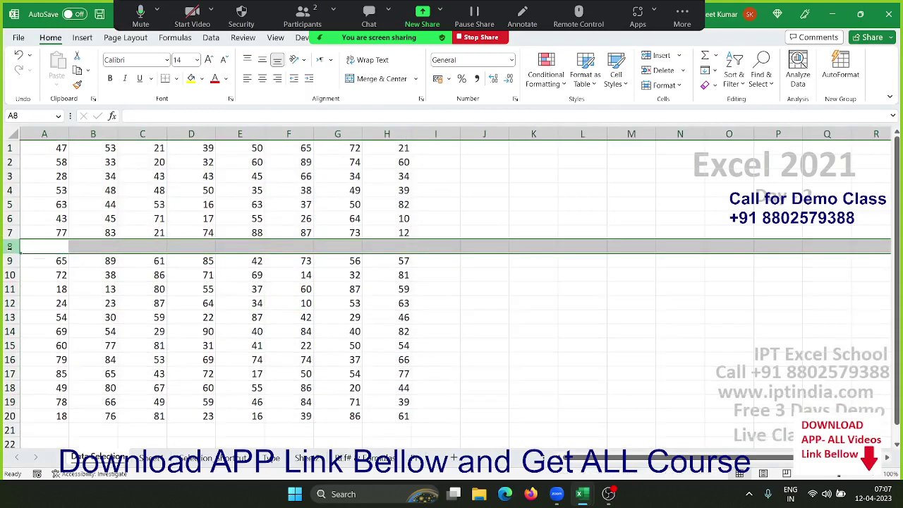
pyautogui.click(237, 134)
pyautogui.hotkey('ctrl', 'shift', '+')
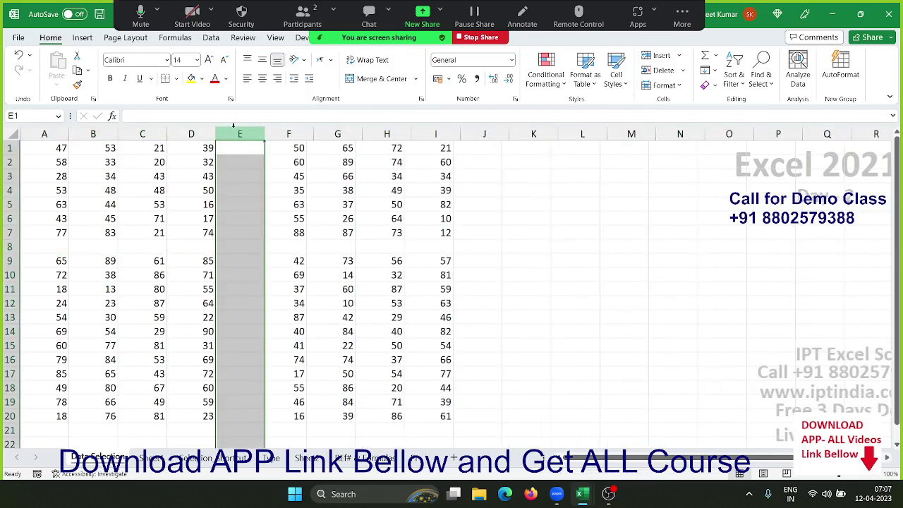
pyautogui.click(61, 173)
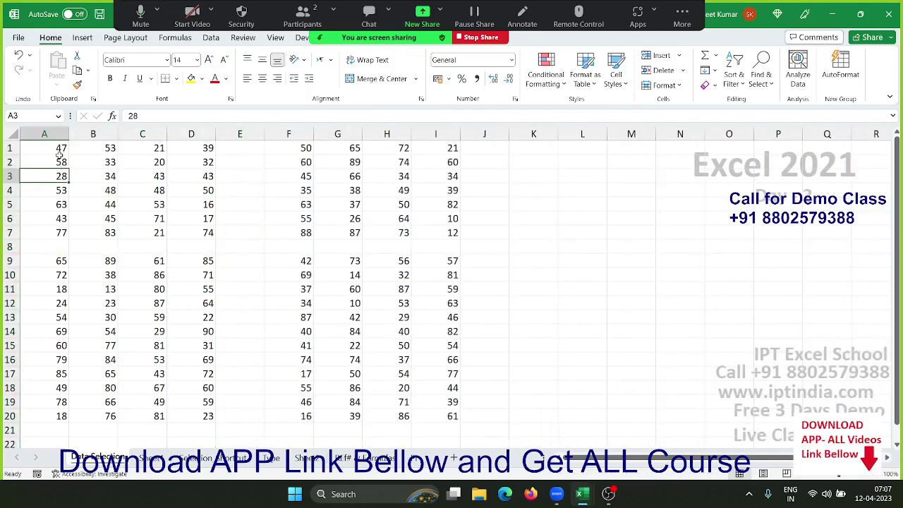
pyautogui.hotkey('ctrl', 'a')
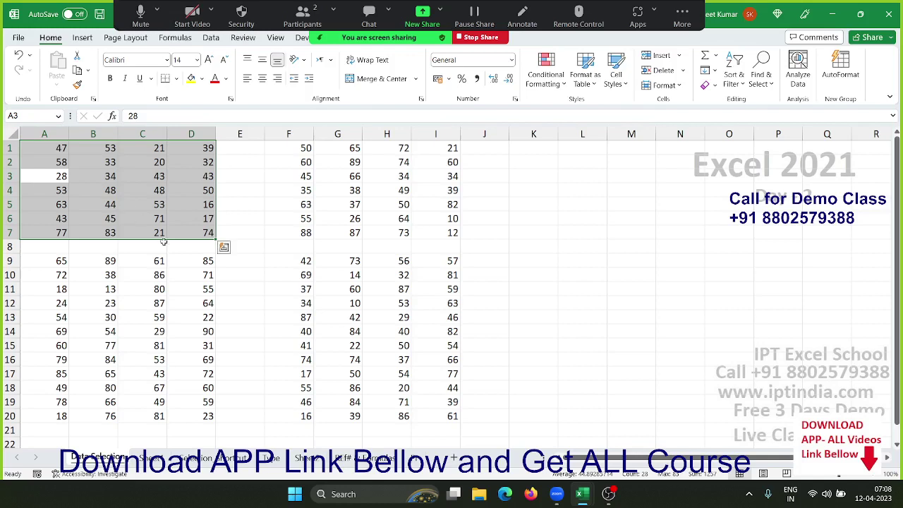
pyautogui.click(179, 316)
pyautogui.hotkey('ctrl', 'z')
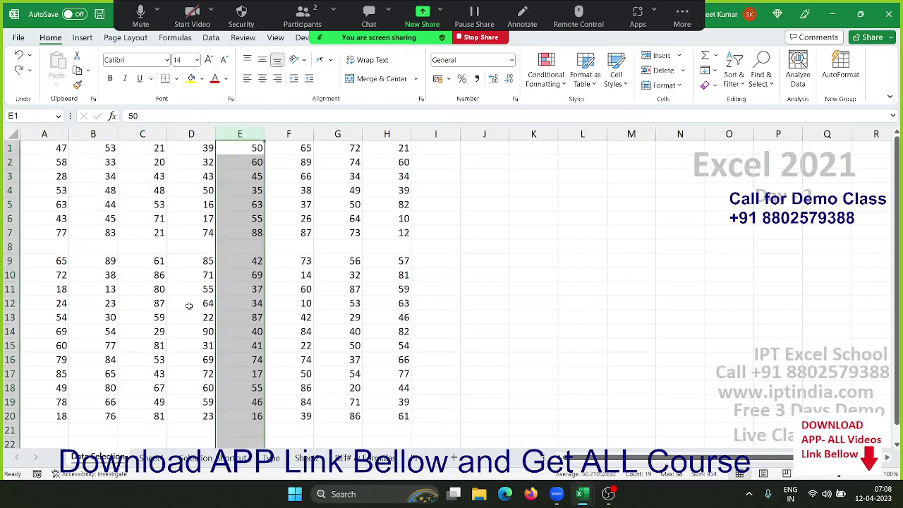
pyautogui.hotkey('ctrl', 'z')
pyautogui.hotkey('ctrl', 'z')
pyautogui.click(245, 201)
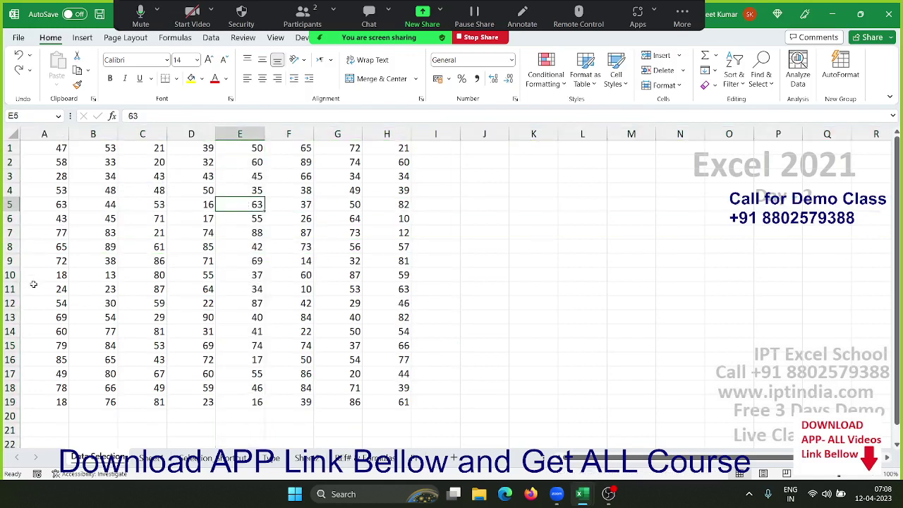
# Insert a blank row at row 10, splitting the grid into A1:H9 and A11:H20
pyautogui.click(10, 275)
pyautogui.hotkey('ctrl', '+')
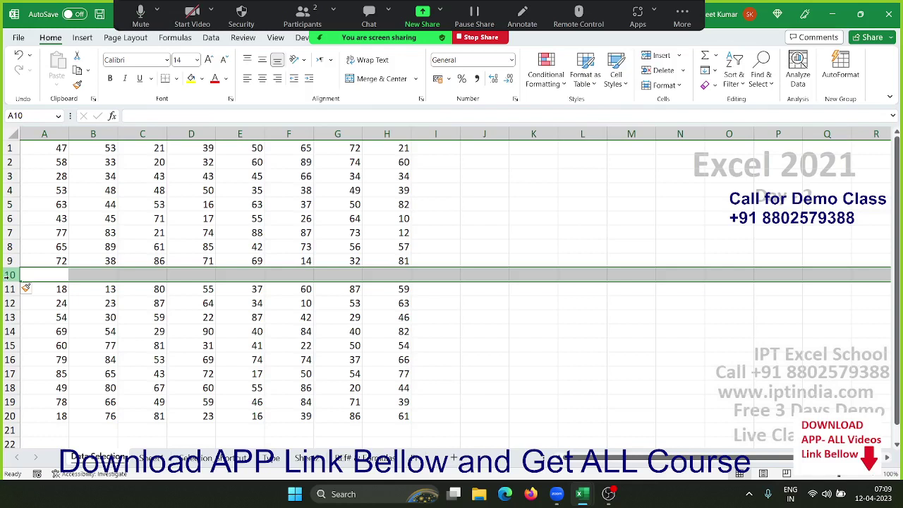
pyautogui.click(37, 171)
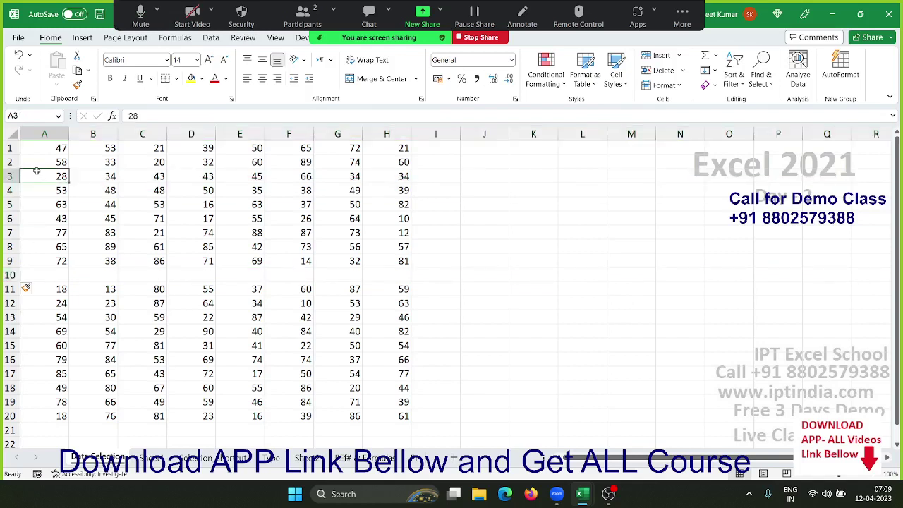
pyautogui.click(47, 151)
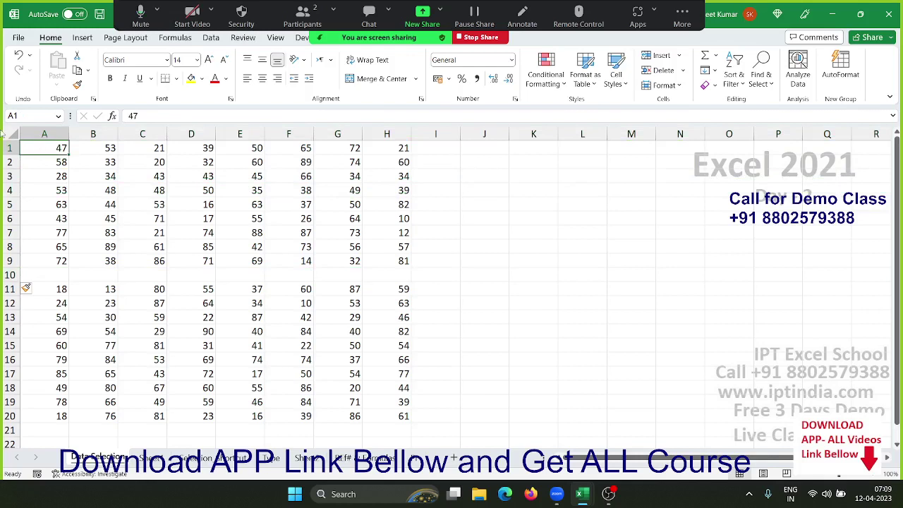
pyautogui.hotkey('ctrl', 'Down')
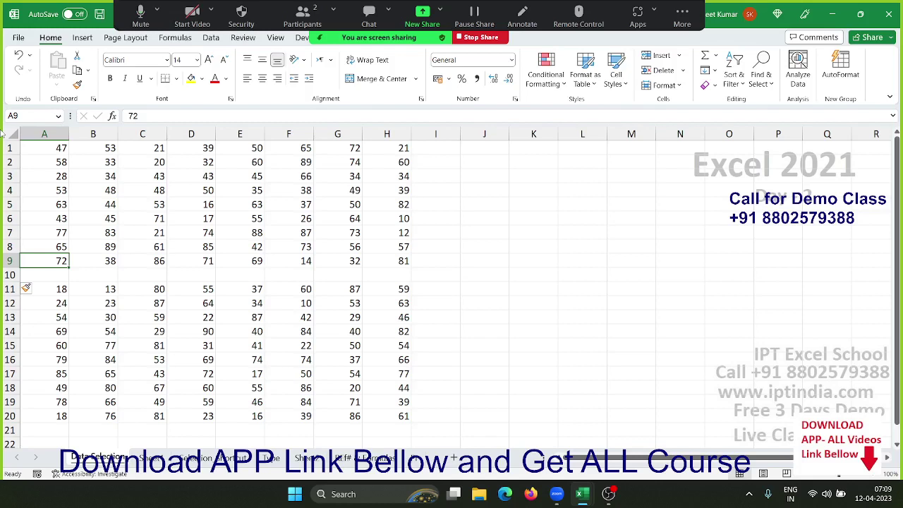
pyautogui.hotkey('ctrl', 'Down')
pyautogui.hotkey('ctrl', 'Up')
pyautogui.hotkey('ctrl', 'Up')
pyautogui.hotkey('ctrl', 'Down')
pyautogui.hotkey('ctrl', 'Right')
pyautogui.hotkey('ctrl', 'Down')
pyautogui.hotkey('ctrl', 'Left')
pyautogui.hotkey('ctrl', 'Down')
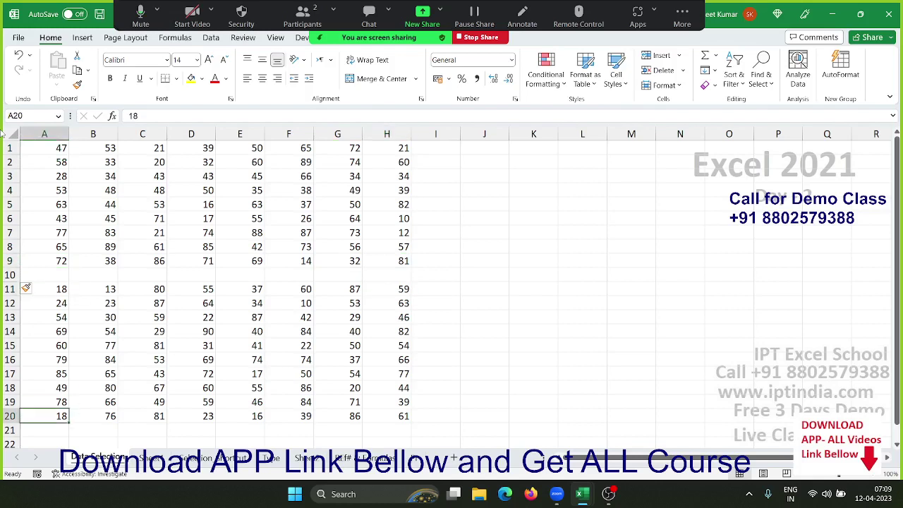
pyautogui.hotkey('ctrl', 'Right')
pyautogui.hotkey('ctrl', 'Up')
pyautogui.hotkey('ctrl', 'Up')
pyautogui.hotkey('ctrl', 'Up')
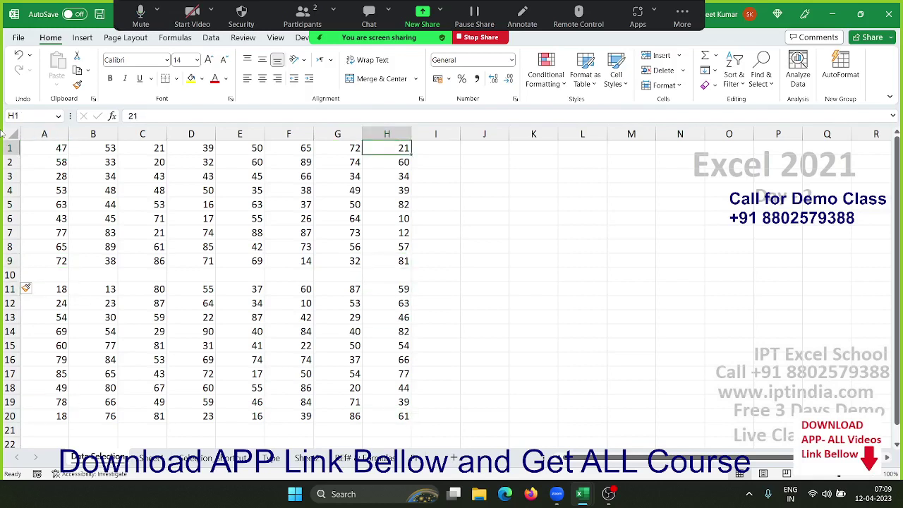
pyautogui.scroll(-6, 155, 377)
pyautogui.scroll(6, 155, 374)
pyautogui.scroll(-4, 125, 362)
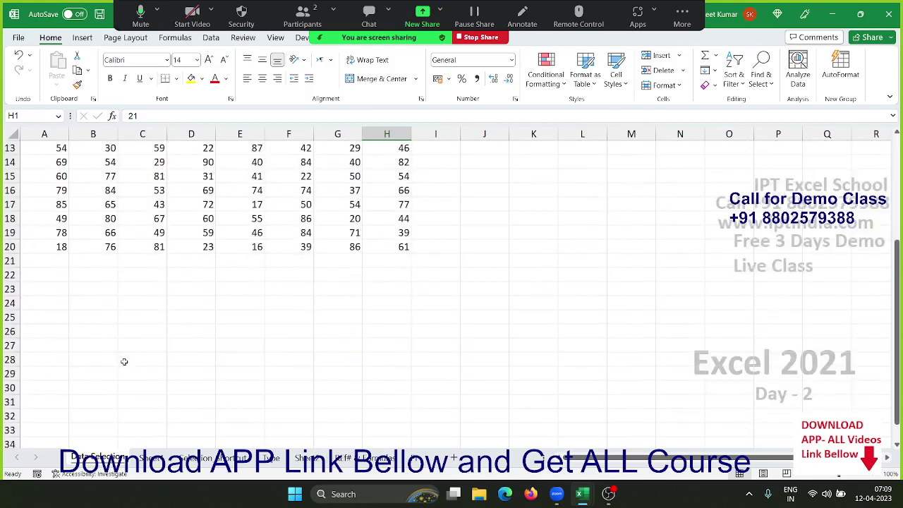
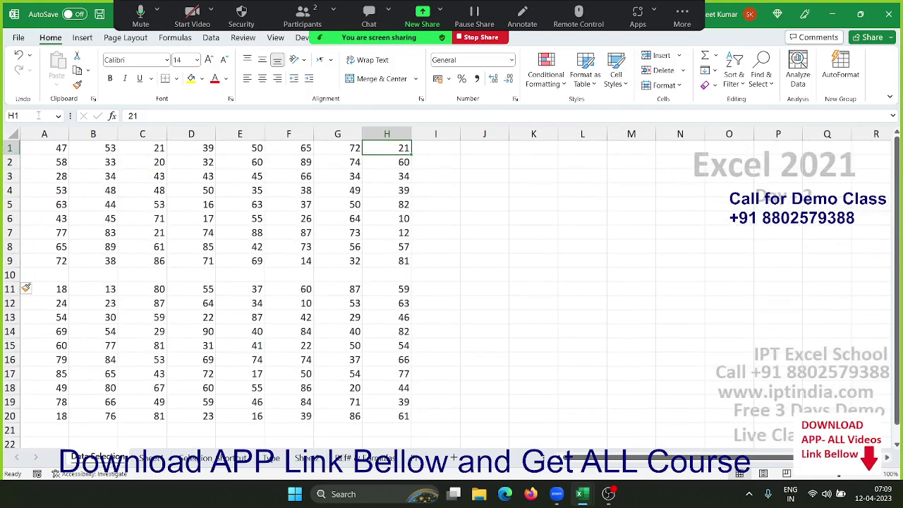
# Jump to cell A652552 via the Name Box, then Ctrl+Up back to A20
pyautogui.click(31, 117)
pyautogui.write('a6525')
pyautogui.write('52')
pyautogui.press('Return')
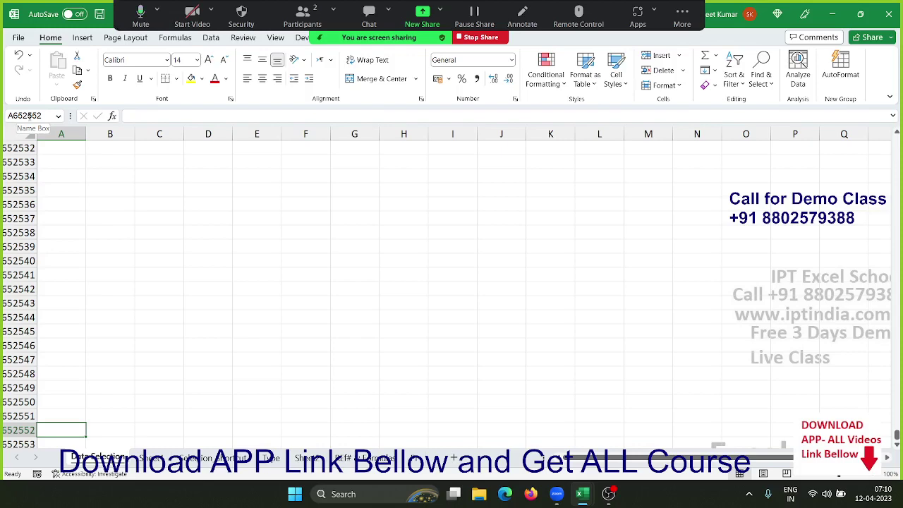
pyautogui.hotkey('ctrl', 'Up')
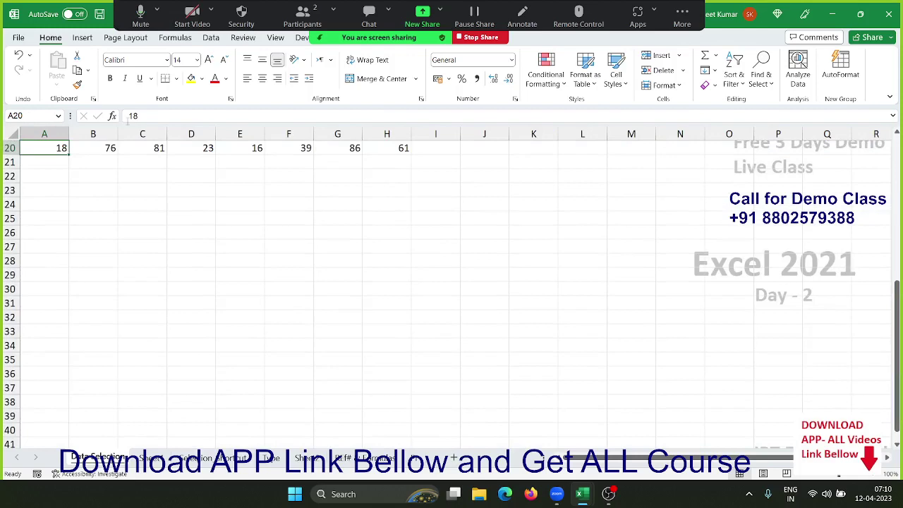
pyautogui.scroll(6, 159, 207)
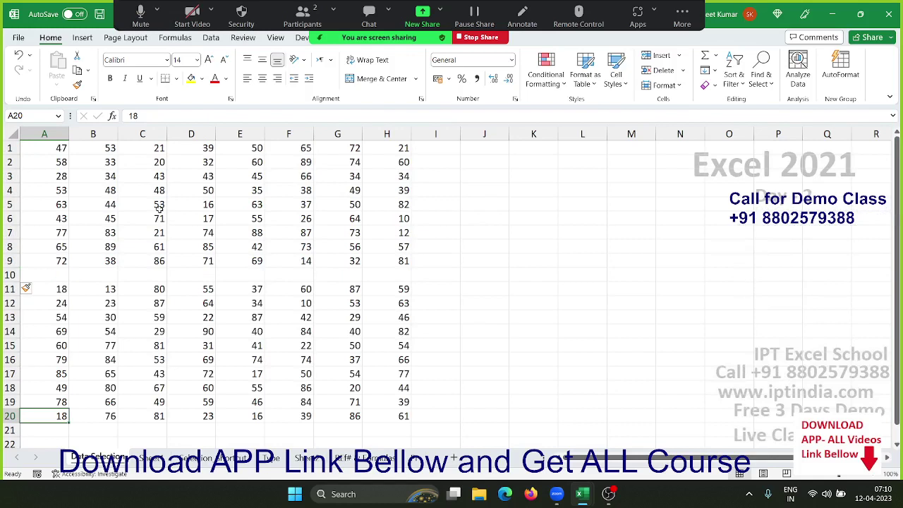
# From A1, extend the selection across to column H and down to row 20, then reset to A1
pyautogui.click(49, 147)
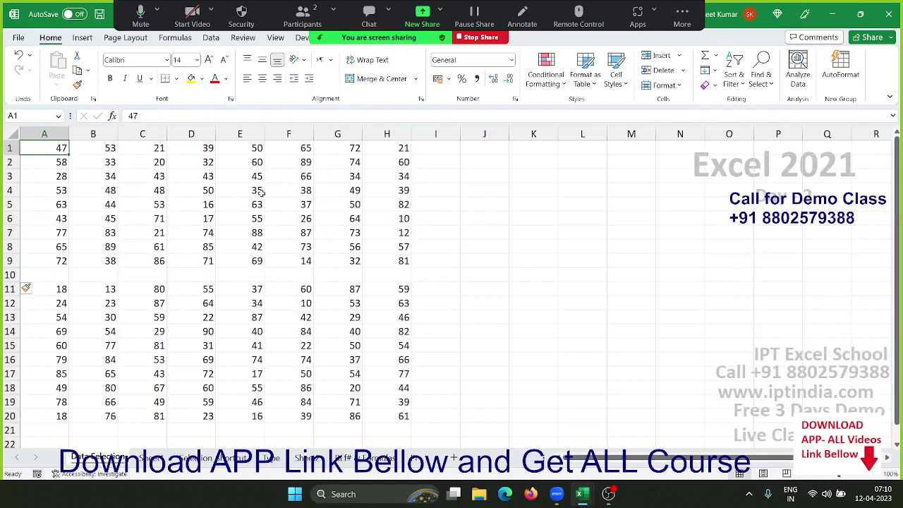
pyautogui.hotkey('ctrl', 'shift', 'Right')
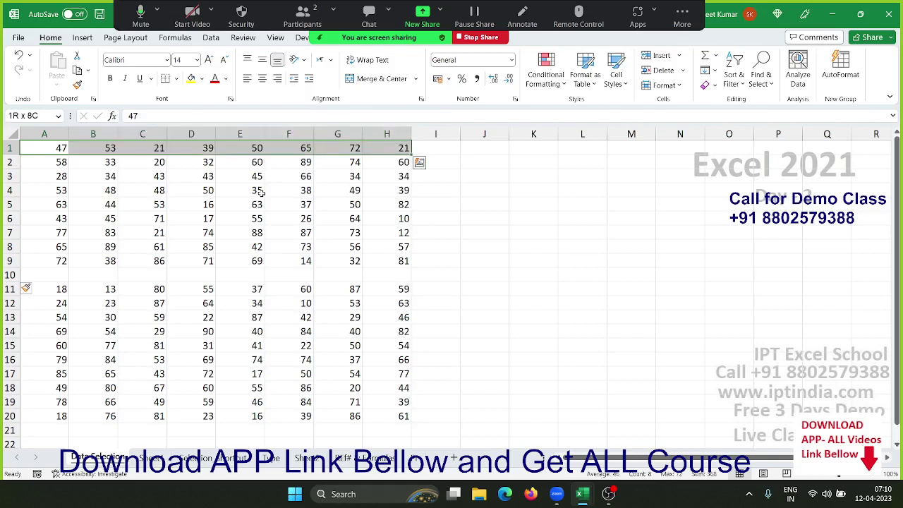
pyautogui.hotkey('ctrl', 'shift', 'Down')
pyautogui.hotkey('ctrl', 'shift', 'Down')
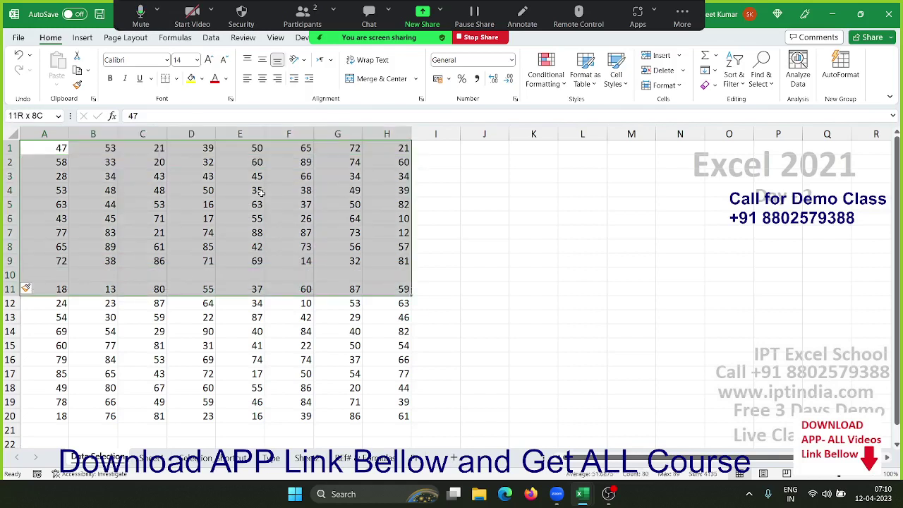
pyautogui.hotkey('ctrl', 'shift', 'Down')
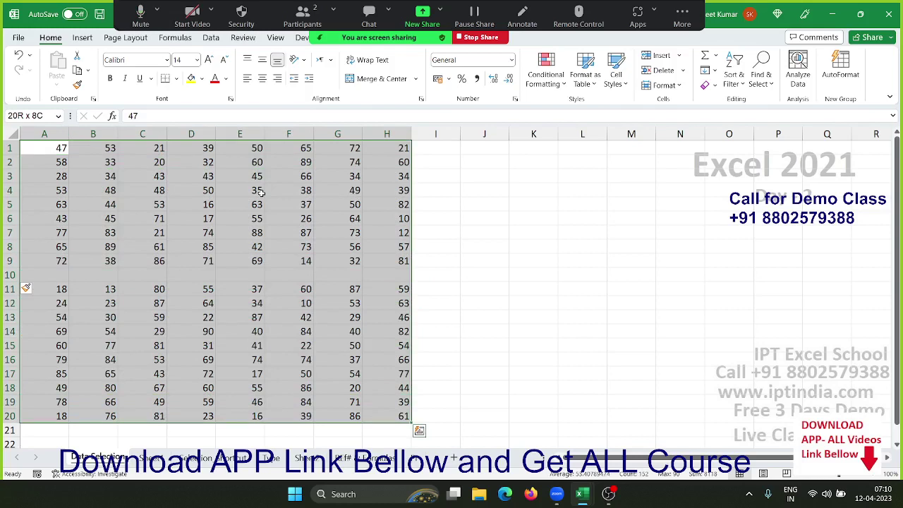
pyautogui.hotkey('ctrl', 'Home')
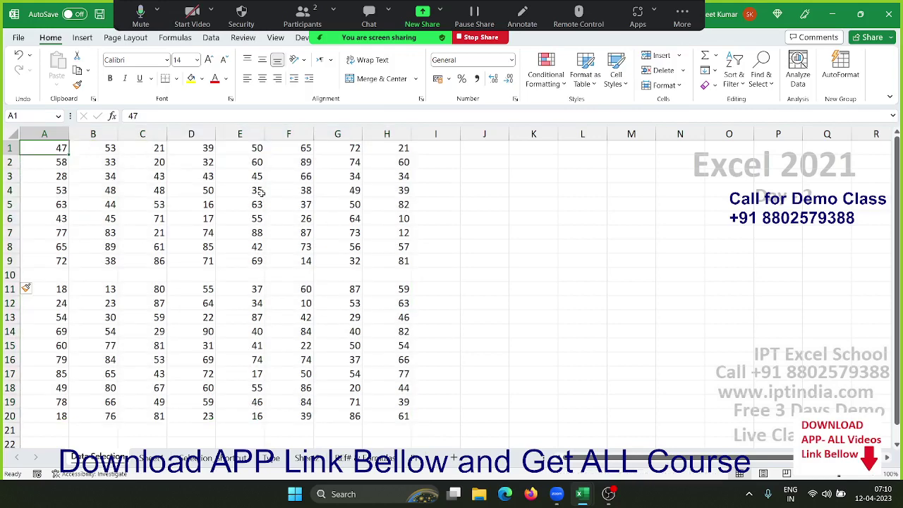
# Select again from A1 to column H, extending down through the block to row 22
pyautogui.scroll(-7, 260, 192)
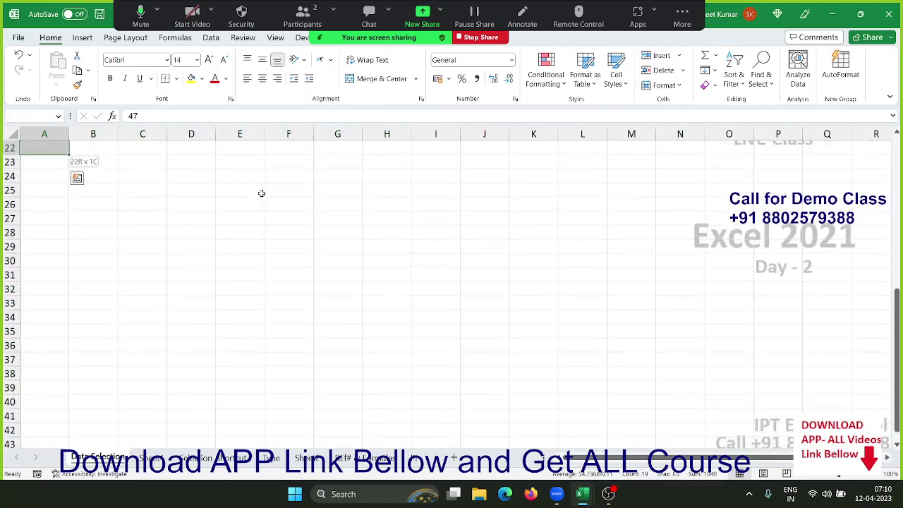
pyautogui.scroll(6, 260, 192)
pyautogui.scroll(1, 261, 191)
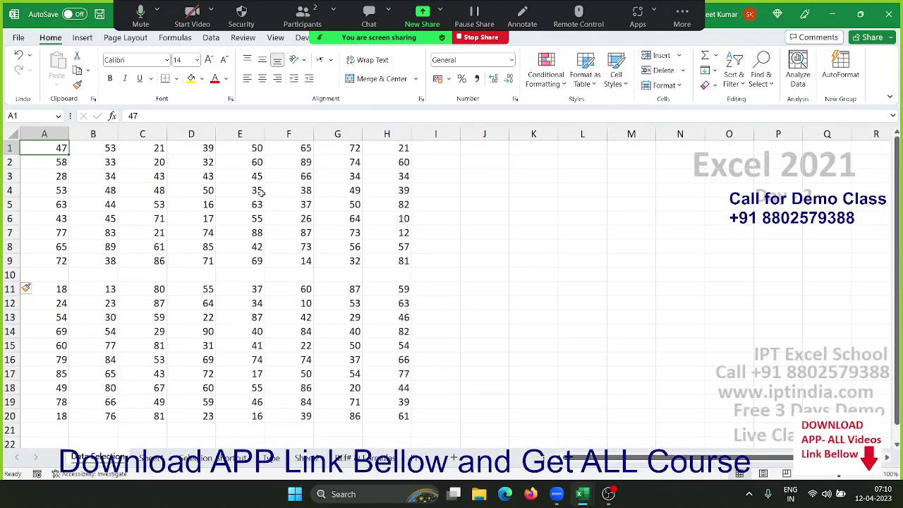
pyautogui.hotkey('ctrl', 'shift', 'Right')
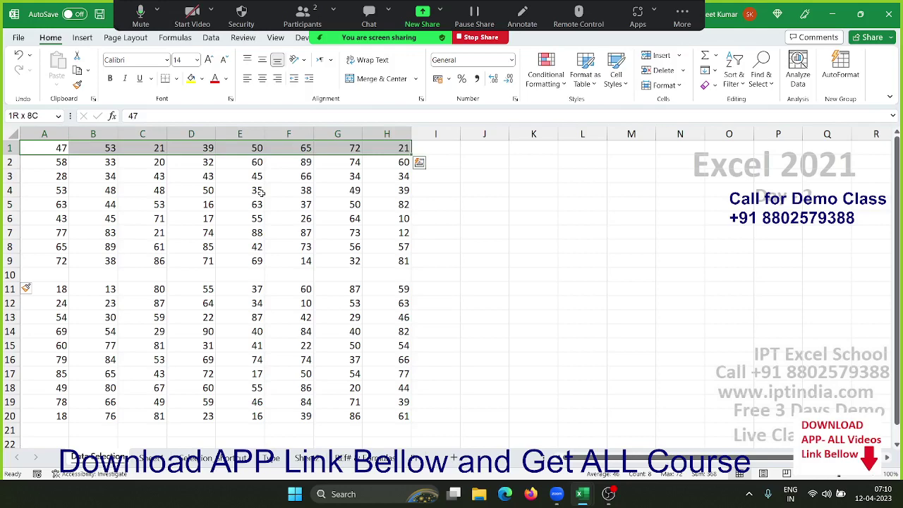
pyautogui.hotkey('ctrl', 'shift', 'Down')
pyautogui.hotkey('ctrl', 'shift', 'Down')
pyautogui.hotkey('ctrl', 'shift', 'Down')
pyautogui.hotkey('shift', 'Down')
pyautogui.hotkey('shift', 'Down')
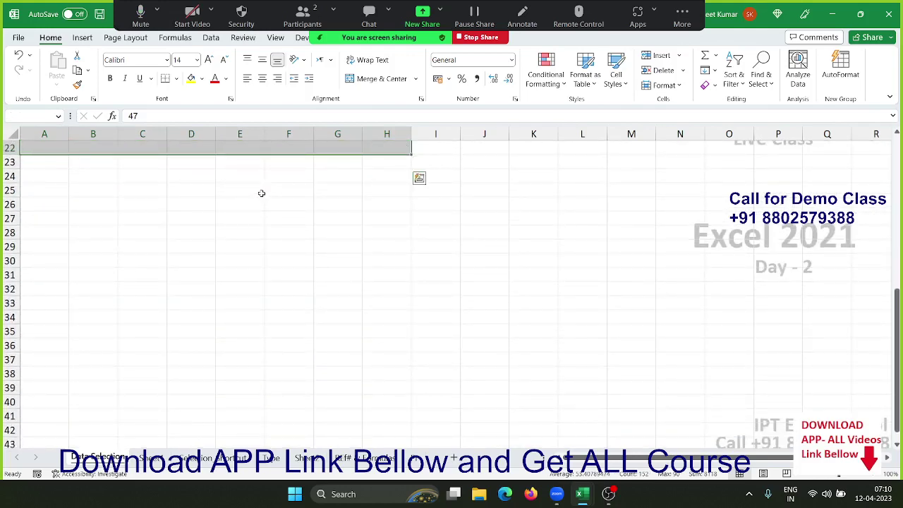
pyautogui.scroll(7, 261, 193)
pyautogui.scroll(-3, 263, 190)
pyautogui.scroll(-1, 268, 205)
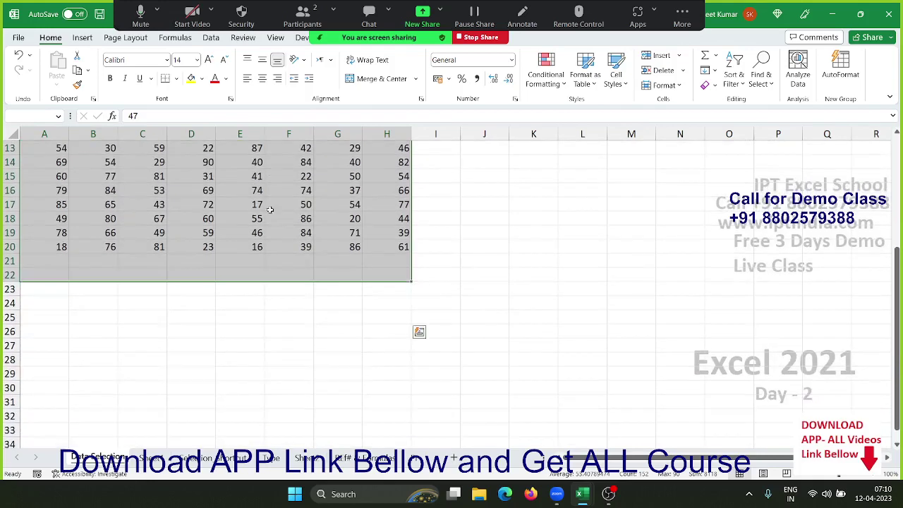
pyautogui.scroll(4, 269, 209)
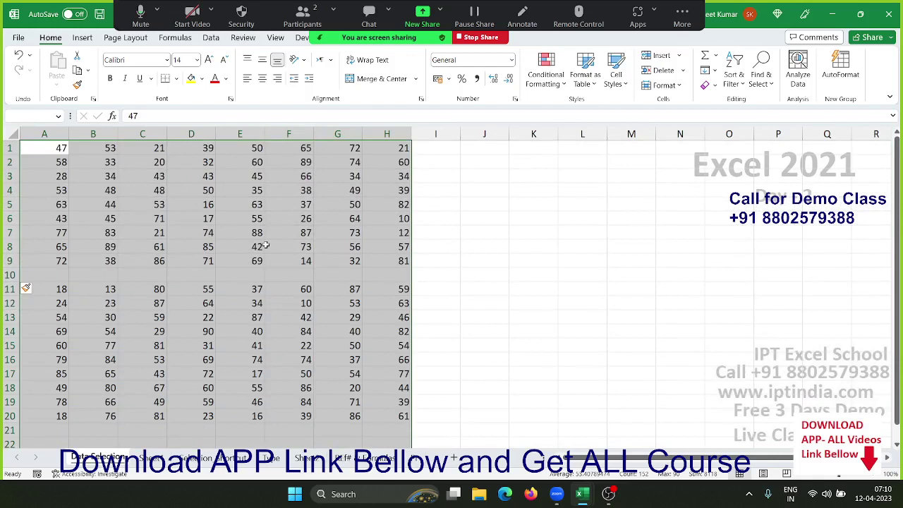
# From A1, extend the selection with Ctrl+Shift+End to the last used cell, covering 20 rows by 17 columns
pyautogui.click(141, 191)
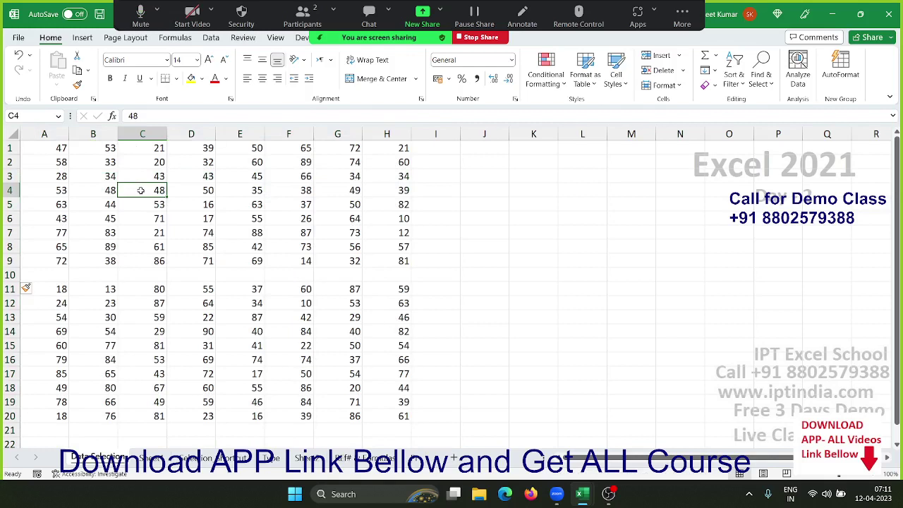
pyautogui.click(40, 148)
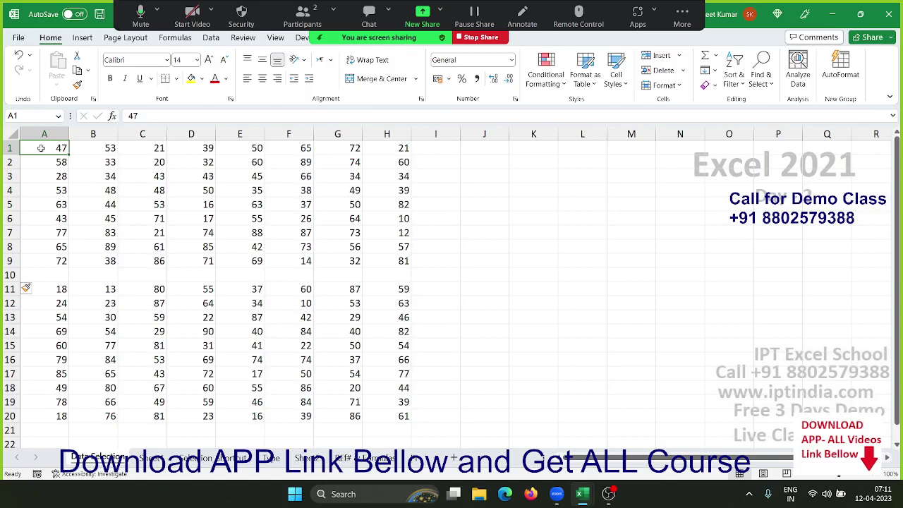
pyautogui.hotkey('ctrl', 'shift', 'End')
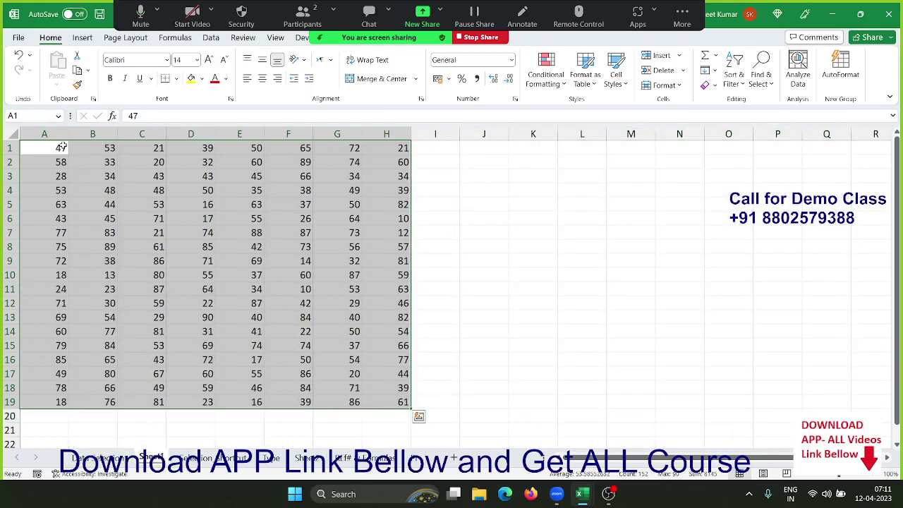
# Select the A1:H19 current region with Ctrl+A, then go to the Selection Shortcut sheet
pyautogui.click(62, 147)
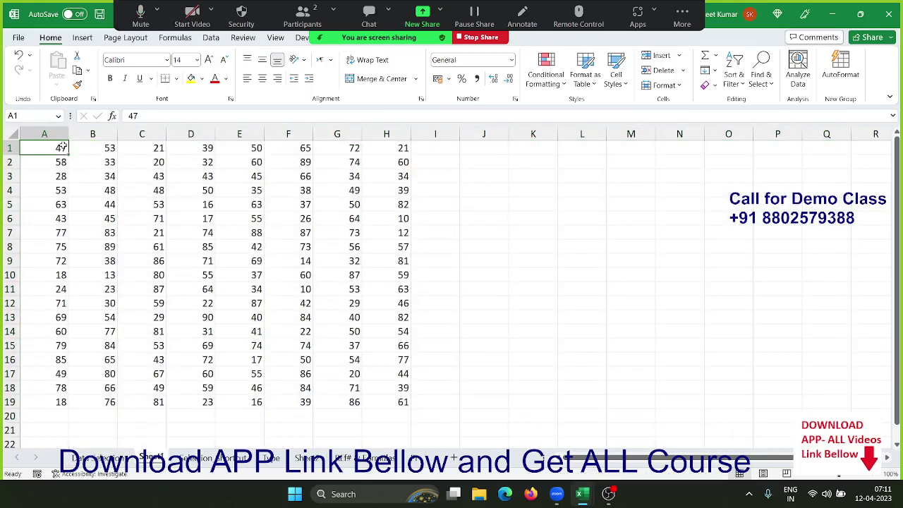
pyautogui.hotkey('ctrl', 'a')
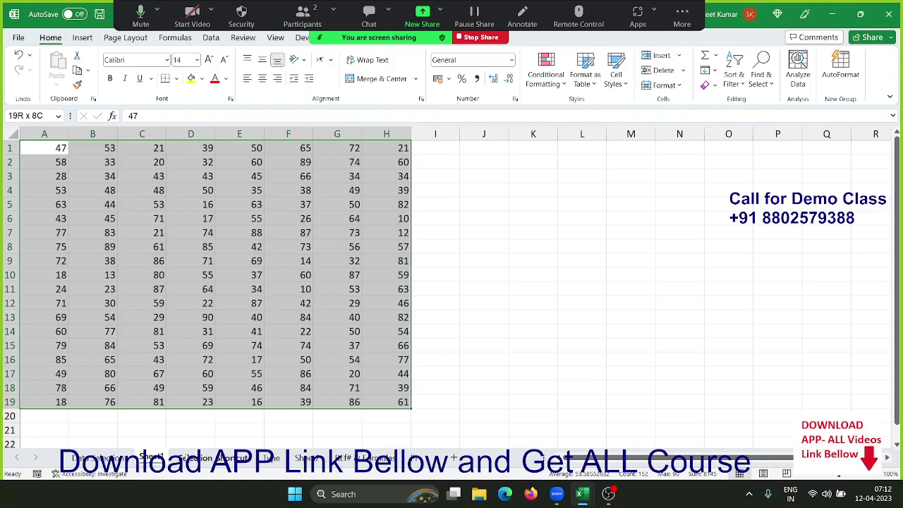
pyautogui.click(212, 458)
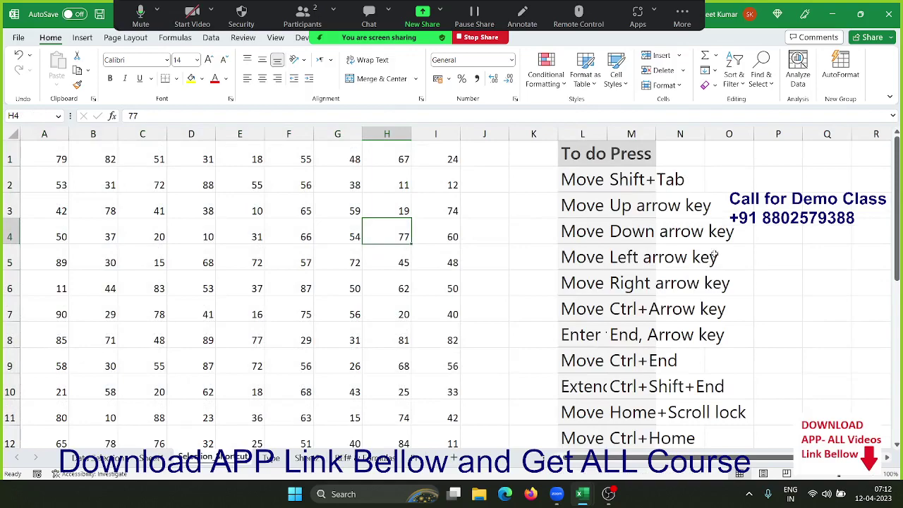
# Jump from H4 to H1 with Ctrl+Up, briefly extending to H2 and back
pyautogui.scroll(-3, 714, 255)
pyautogui.scroll(-3, 711, 243)
pyautogui.scroll(4, 710, 235)
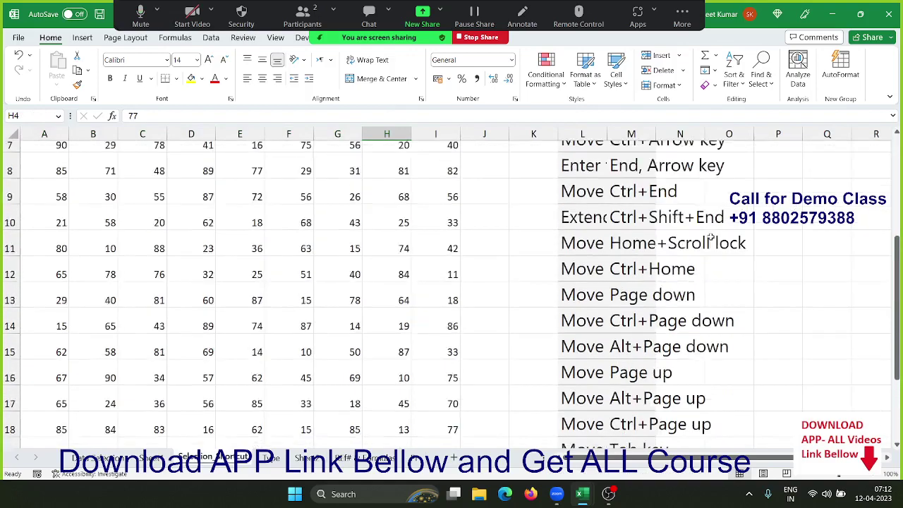
pyautogui.scroll(1, 710, 236)
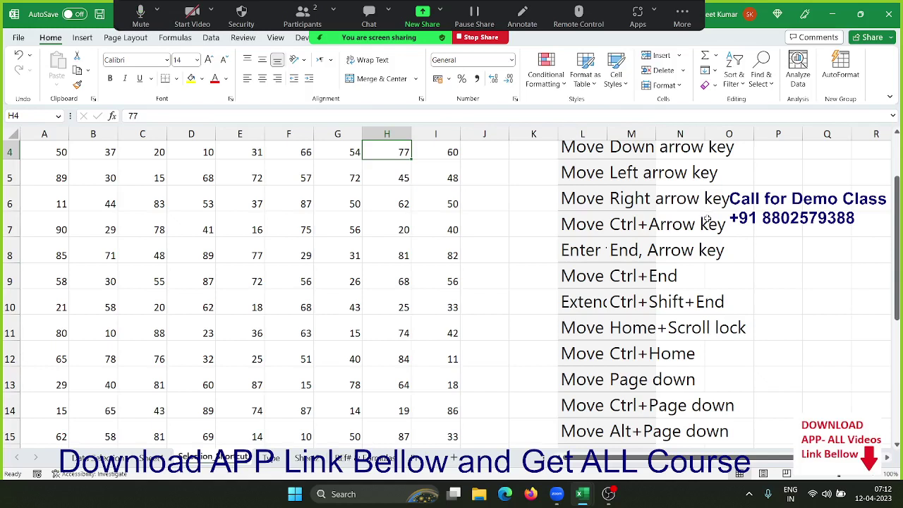
pyautogui.hotkey('ctrl', 'Up')
pyautogui.hotkey('shift', 'Down')
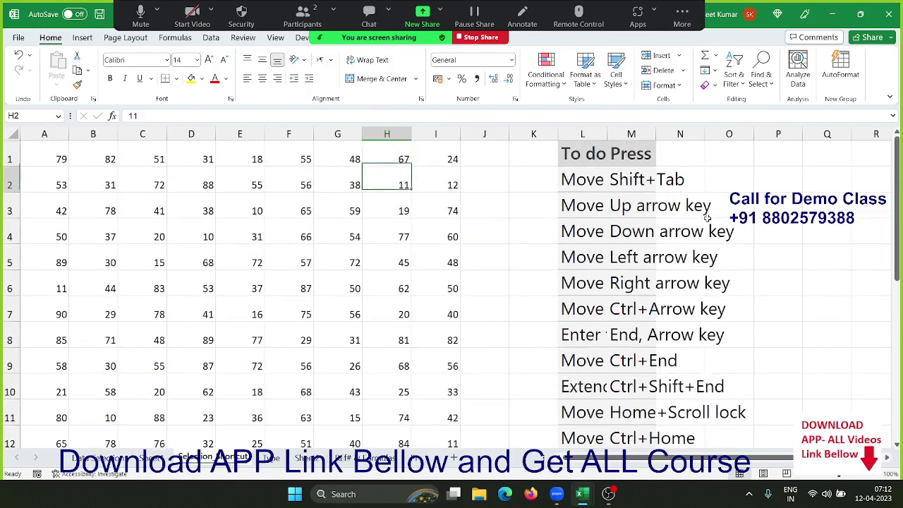
pyautogui.hotkey('shift', 'Up')
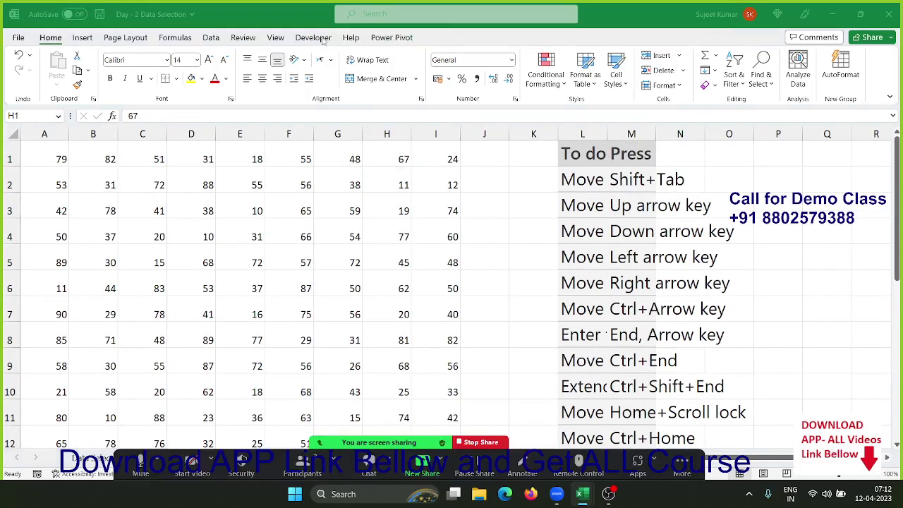
# Enter 'limits' in Microsoft Search to show suggested actions and matching workbook files
pyautogui.click(386, 15)
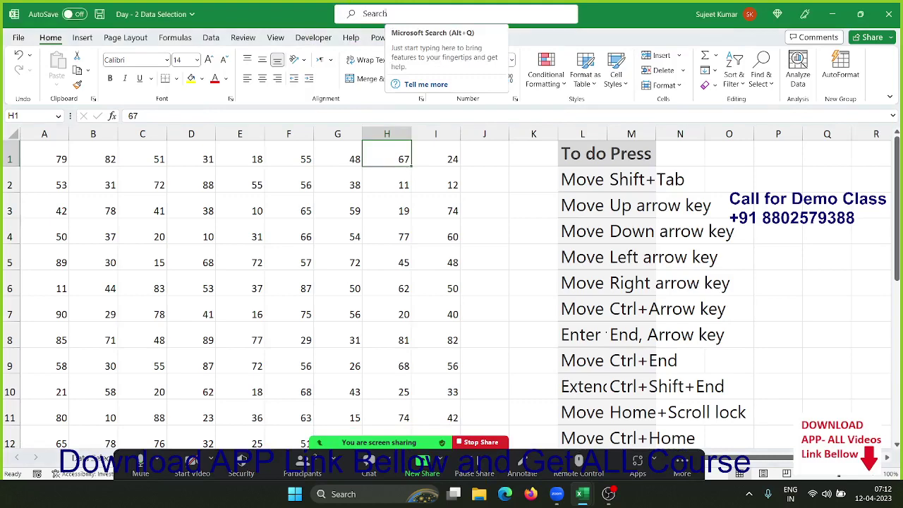
pyautogui.click(386, 14)
# Search Help for 'shortcut' and open the 'Keyboard shortcuts in Excel' support article
pyautogui.write('limi')
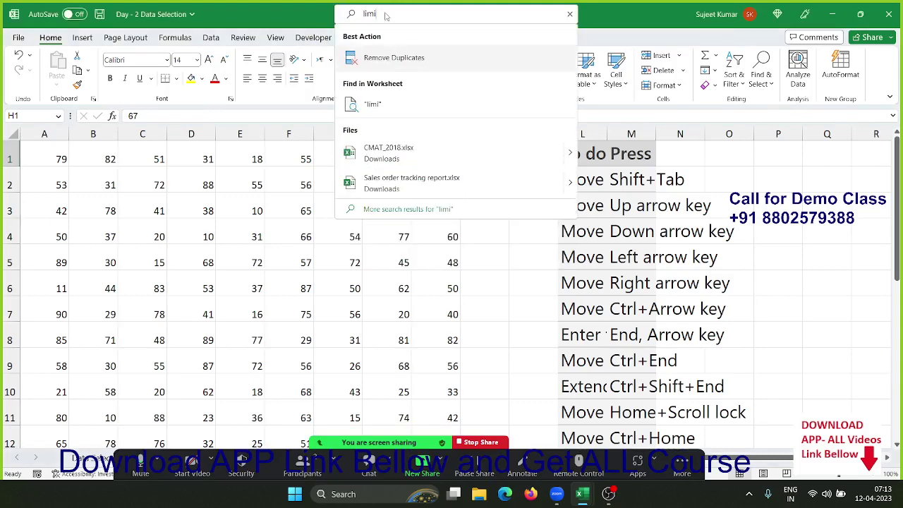
pyautogui.write('t')
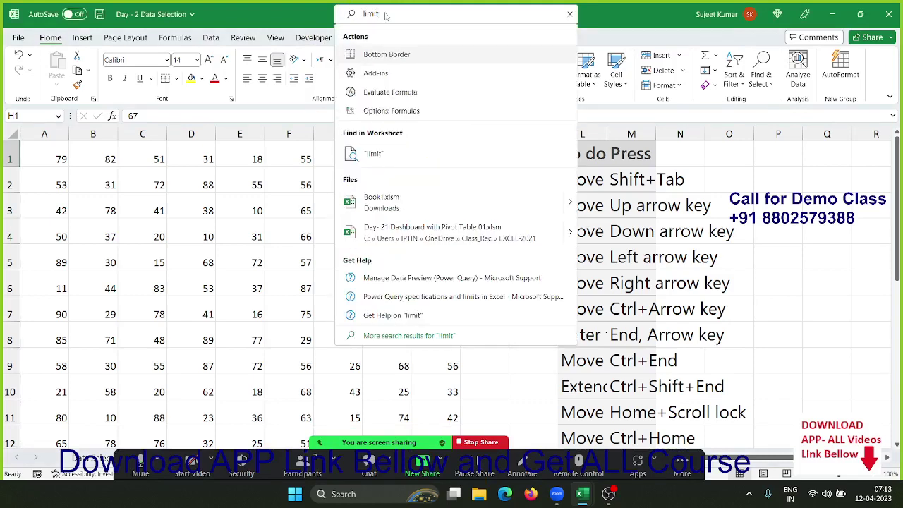
pyautogui.write('sortcut')
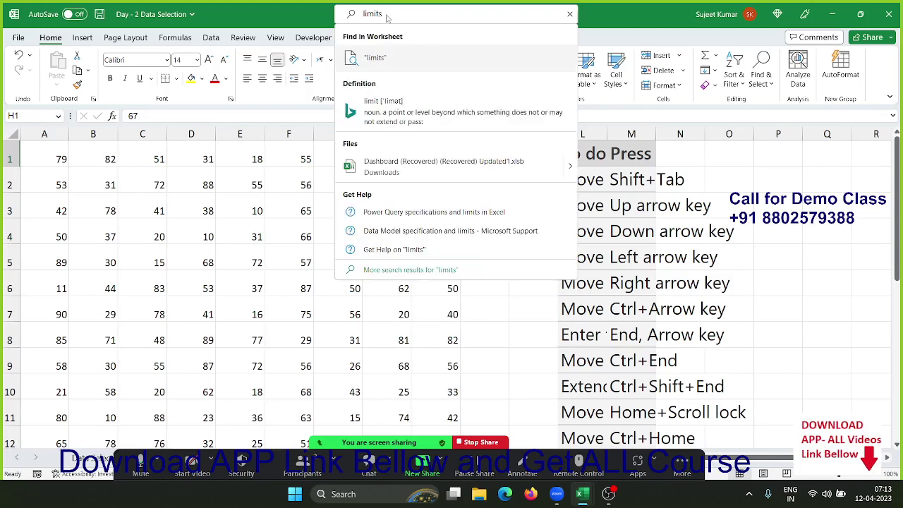
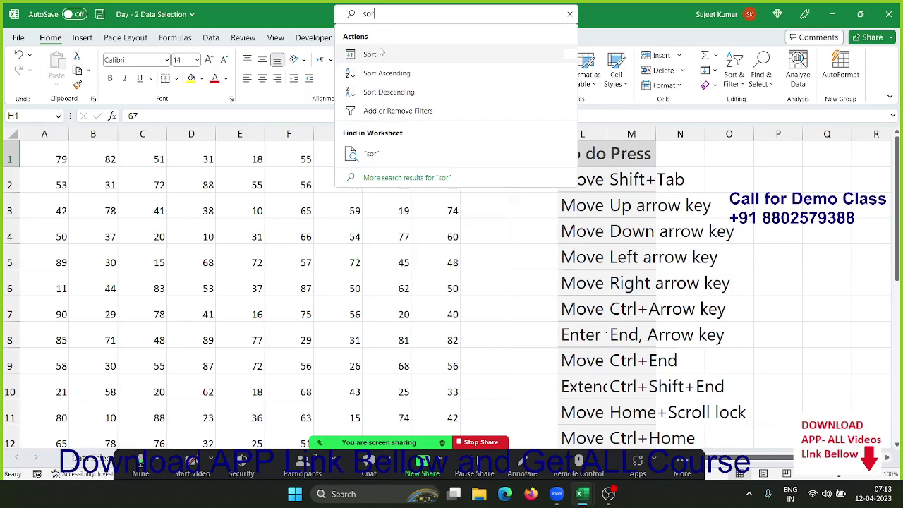
# Enter 'limits' in Microsoft Search to show suggested actions and matching workbook files
# Search Help for 'shortcut' and open the 'Keyboard shortcuts in Excel' support article
pyautogui.write('t')
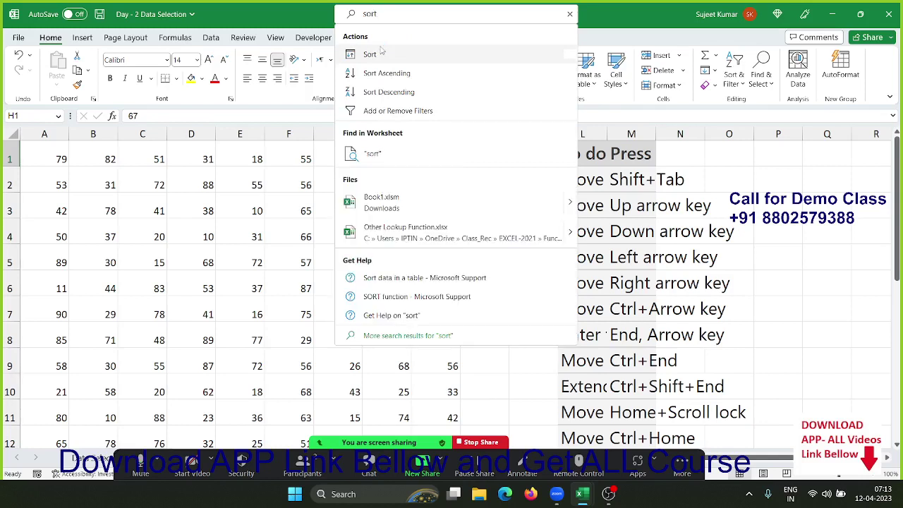
pyautogui.write('cut')
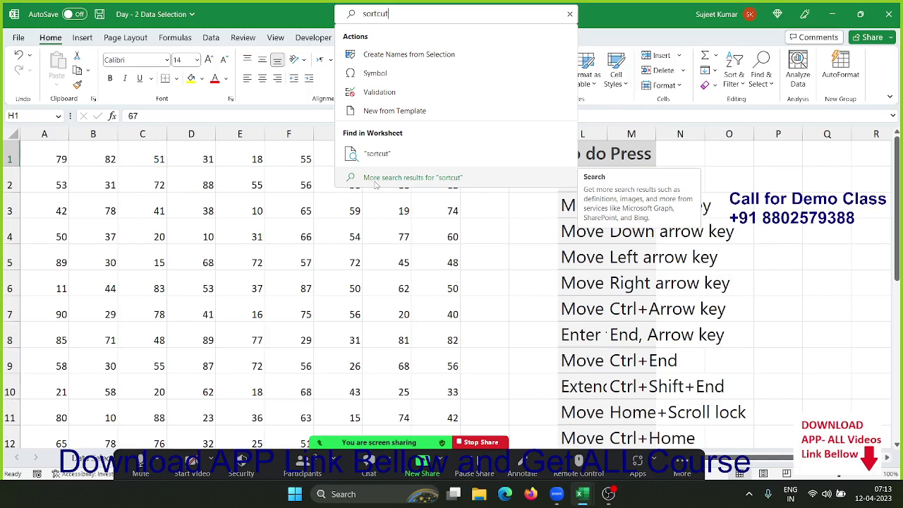
pyautogui.press('BackSpace')
pyautogui.press('BackSpace')
pyautogui.press('BackSpace')
pyautogui.press('BackSpace')
pyautogui.press('BackSpace')
pyautogui.press('BackSpace')
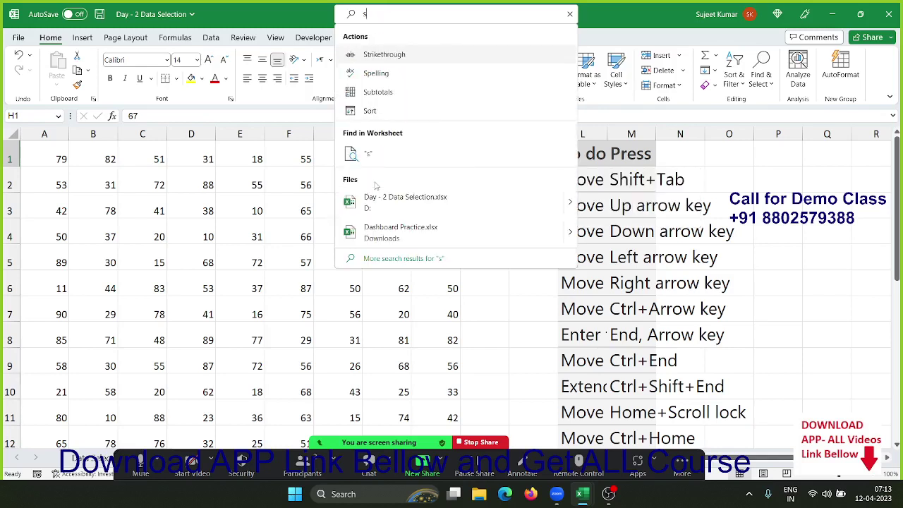
pyautogui.write('hort')
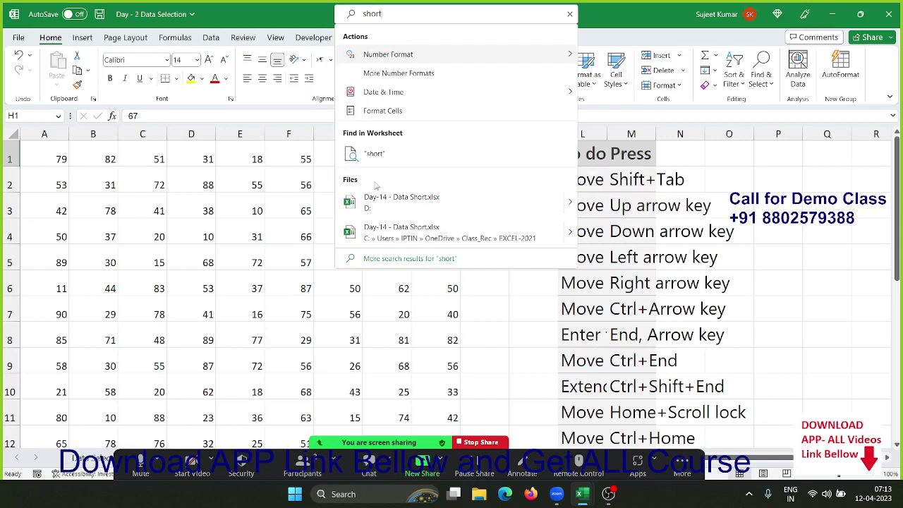
pyautogui.write('cut')
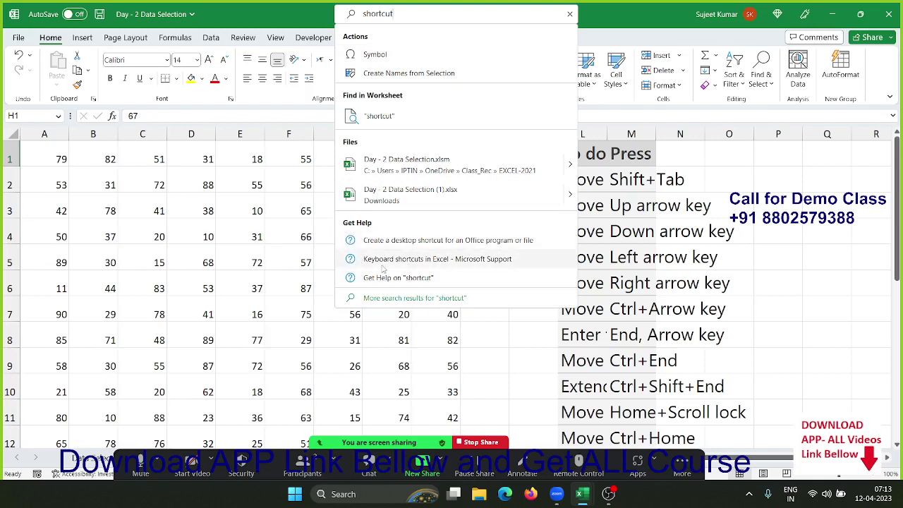
pyautogui.click(385, 259)
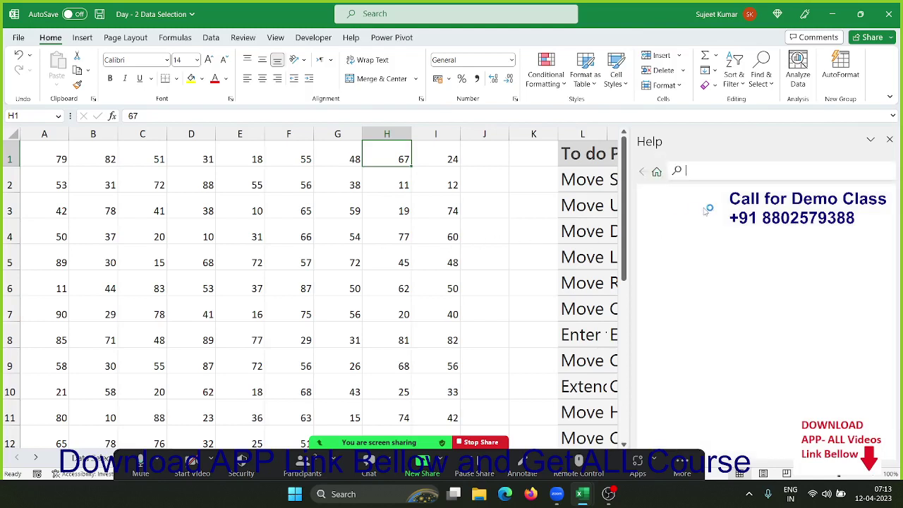
# Scroll through the article's shortcut tables, then close the Help pane to reveal the To do / Press list
pyautogui.click(716, 172)
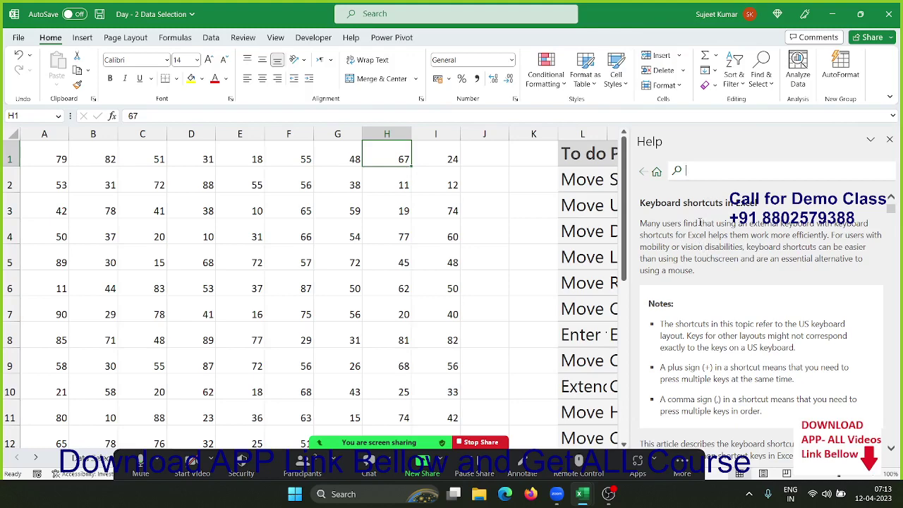
pyautogui.scroll(-2, 702, 212)
pyautogui.scroll(-1, 704, 229)
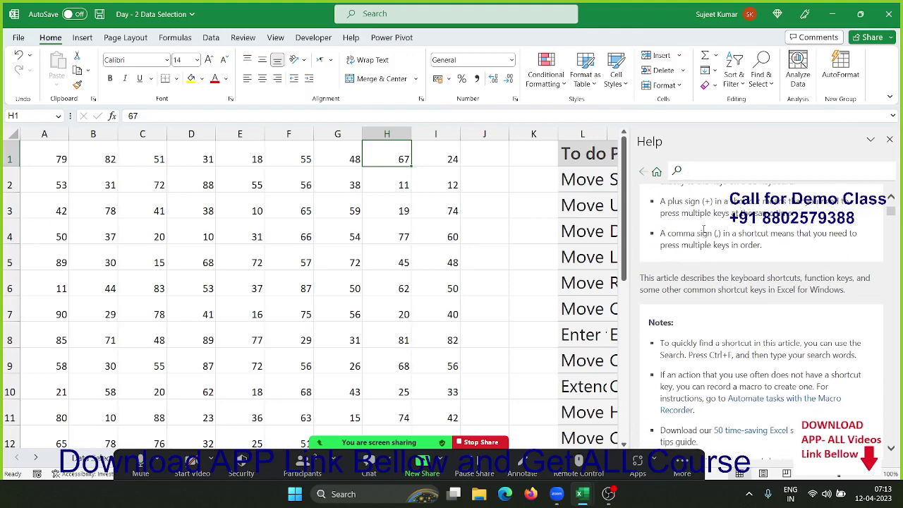
pyautogui.scroll(-1, 703, 233)
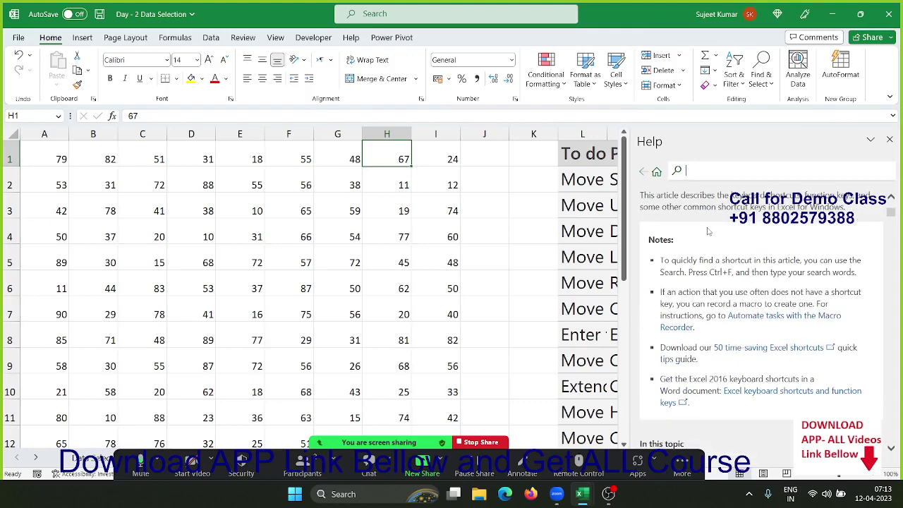
pyautogui.scroll(-1, 709, 232)
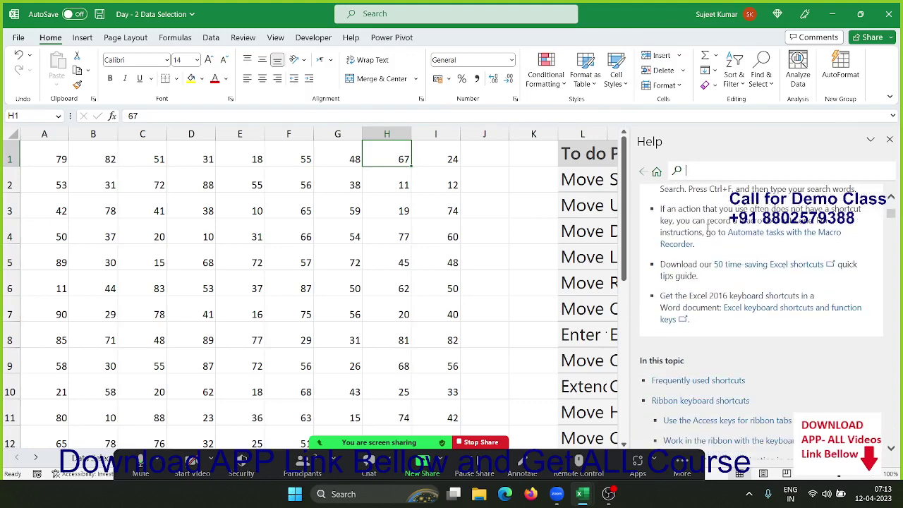
pyautogui.scroll(-1, 709, 232)
pyautogui.scroll(1, 708, 233)
pyautogui.scroll(-3, 707, 235)
pyautogui.scroll(-3, 706, 235)
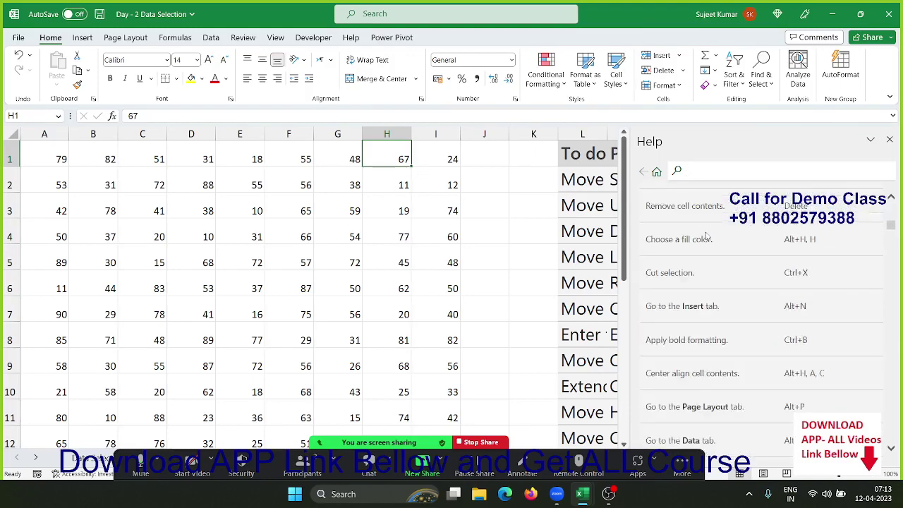
pyautogui.scroll(-3, 706, 233)
pyautogui.scroll(-4, 706, 230)
pyautogui.scroll(-2, 705, 227)
pyautogui.scroll(-5, 705, 227)
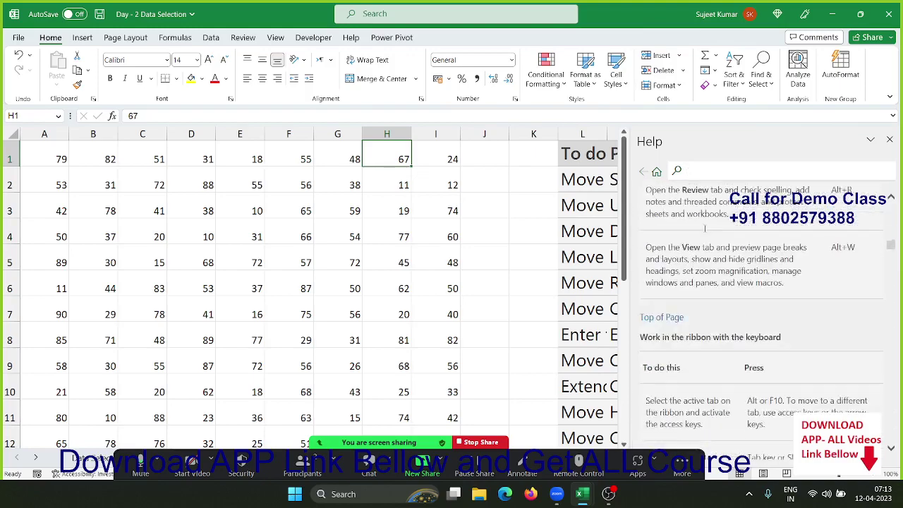
pyautogui.scroll(-4, 705, 228)
pyautogui.scroll(-4, 705, 229)
pyautogui.scroll(-3, 705, 230)
pyautogui.scroll(-4, 705, 232)
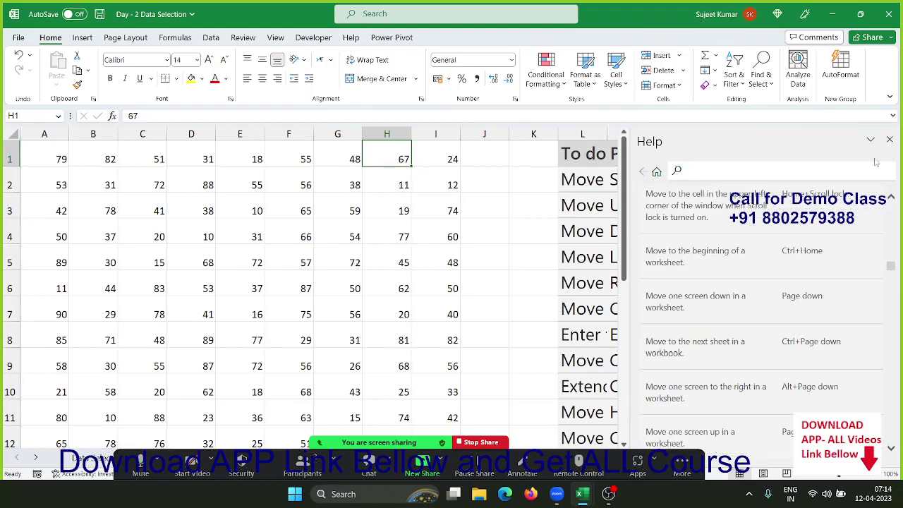
pyautogui.click(890, 140)
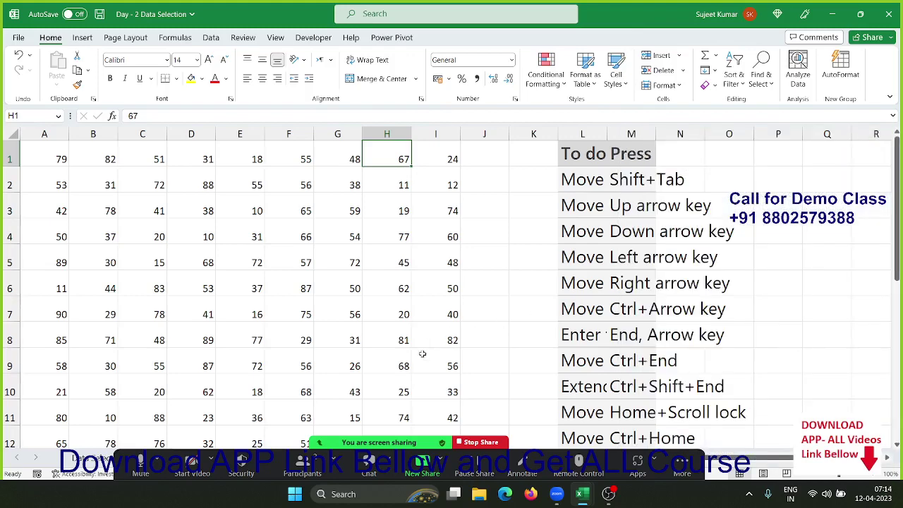
pyautogui.moveTo(319, 442); pyautogui.dragTo(323, 37)
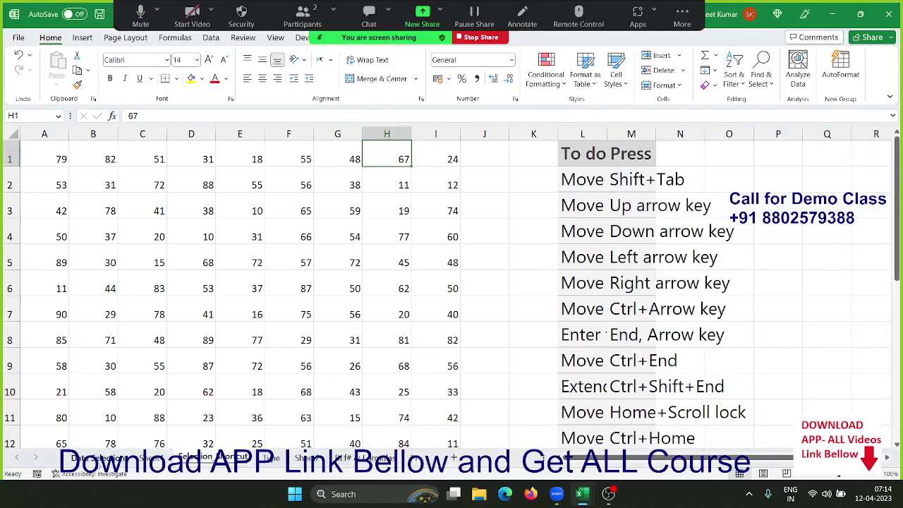
# On the Data Selection sheet, Ctrl-select scattered cells A3, B8, C3, D6, E3, E5, F8 and E13
pyautogui.click(97, 458)
pyautogui.click(99, 378)
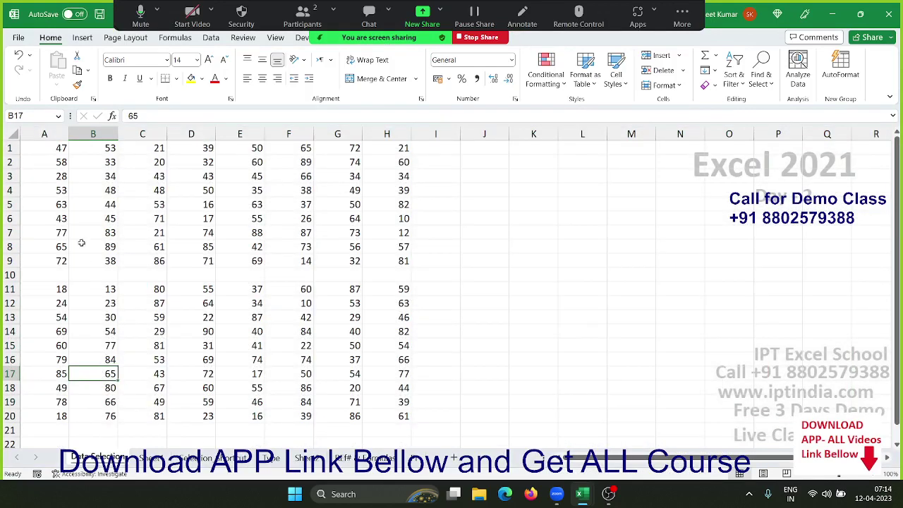
pyautogui.click(53, 173)
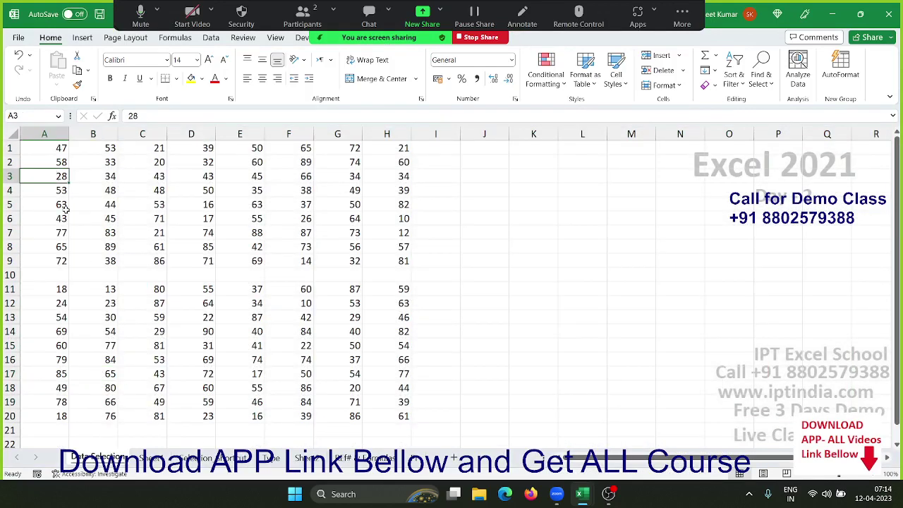
pyautogui.keyDown('ctrl'); pyautogui.click(102, 245); pyautogui.keyUp('ctrl')
pyautogui.keyDown('ctrl'); pyautogui.click(152, 177); pyautogui.keyUp('ctrl')
pyautogui.keyDown('ctrl'); pyautogui.click(164, 231); pyautogui.keyUp('ctrl')
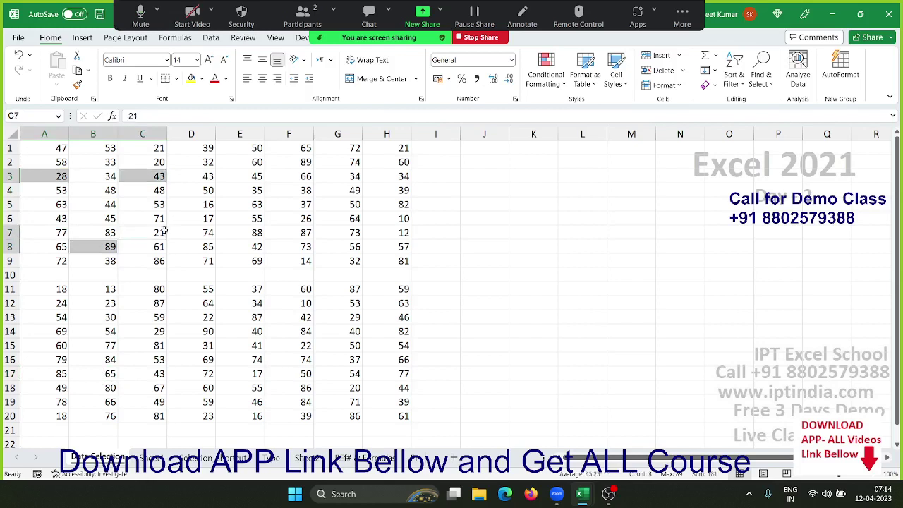
pyautogui.keyDown('ctrl'); pyautogui.click(206, 218); pyautogui.keyUp('ctrl')
pyautogui.keyDown('ctrl'); pyautogui.click(244, 176); pyautogui.keyUp('ctrl')
pyautogui.keyDown('ctrl'); pyautogui.click(258, 205); pyautogui.keyUp('ctrl')
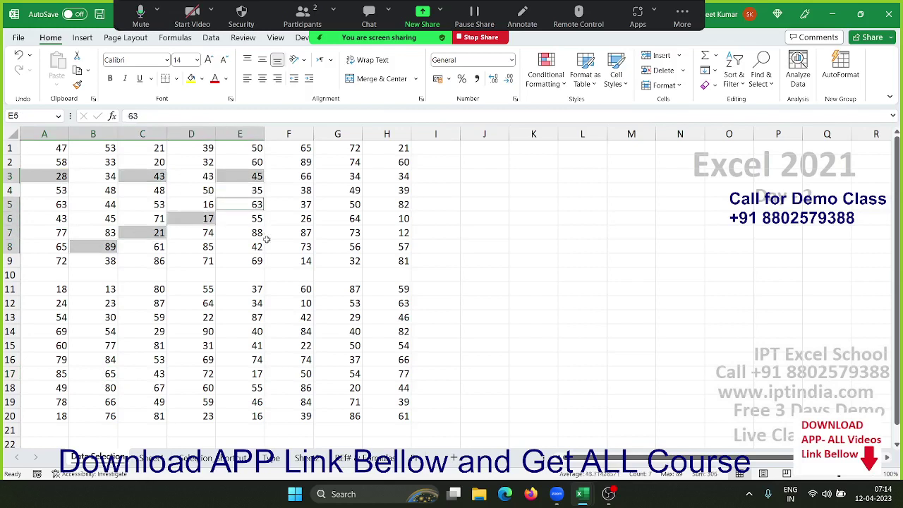
pyautogui.keyDown('ctrl'); pyautogui.click(268, 245); pyautogui.keyUp('ctrl')
pyautogui.keyDown('ctrl'); pyautogui.click(236, 319); pyautogui.keyUp('ctrl')
# Add C15, D17, E17 and G11–G16, try copying, and dismiss the multiple-selections warning
pyautogui.keyDown('ctrl'); pyautogui.click(163, 347); pyautogui.keyUp('ctrl')
pyautogui.keyDown('ctrl'); pyautogui.click(182, 378); pyautogui.keyUp('ctrl')
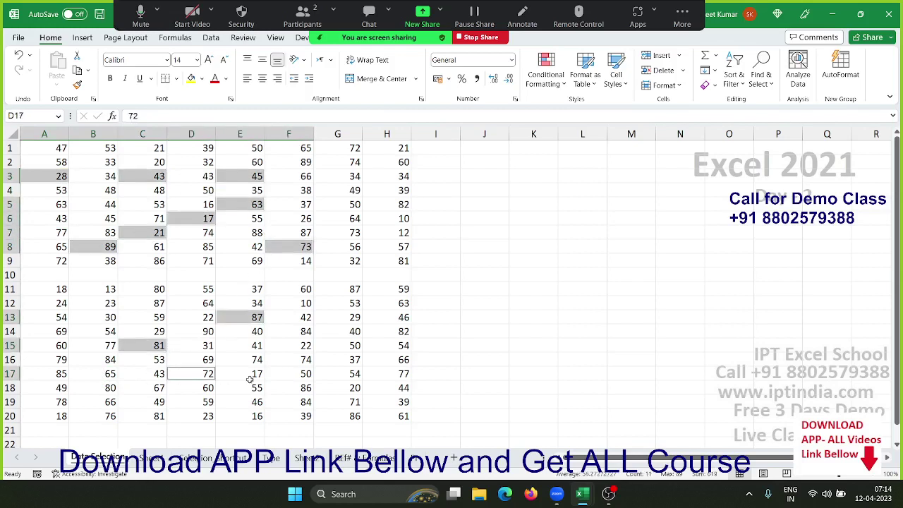
pyautogui.keyDown('ctrl'); pyautogui.click(249, 376); pyautogui.keyUp('ctrl')
pyautogui.keyDown('ctrl'); pyautogui.click(332, 360); pyautogui.keyUp('ctrl')
pyautogui.keyDown('ctrl'); pyautogui.click(337, 346); pyautogui.keyUp('ctrl')
pyautogui.keyDown('ctrl'); pyautogui.click(340, 332); pyautogui.keyUp('ctrl')
pyautogui.keyDown('ctrl'); pyautogui.click(344, 288); pyautogui.keyUp('ctrl')
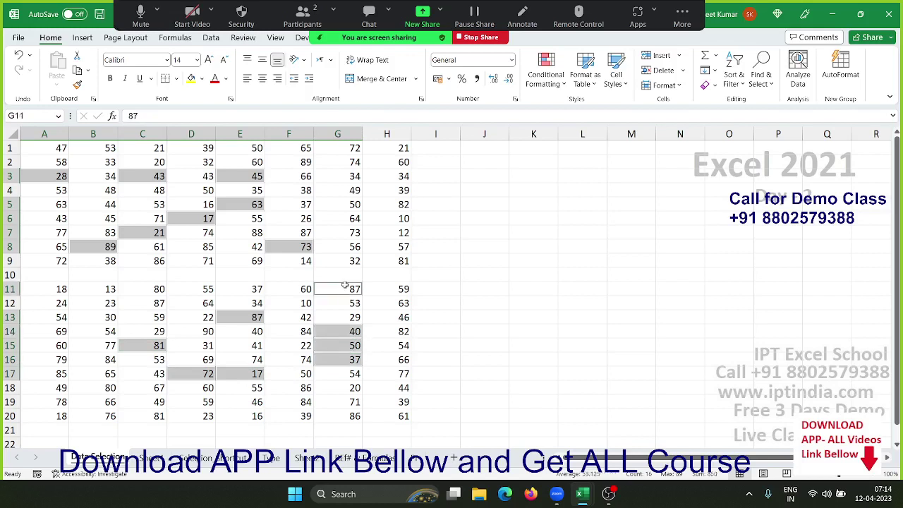
pyautogui.hotkey('ctrl', 'c')
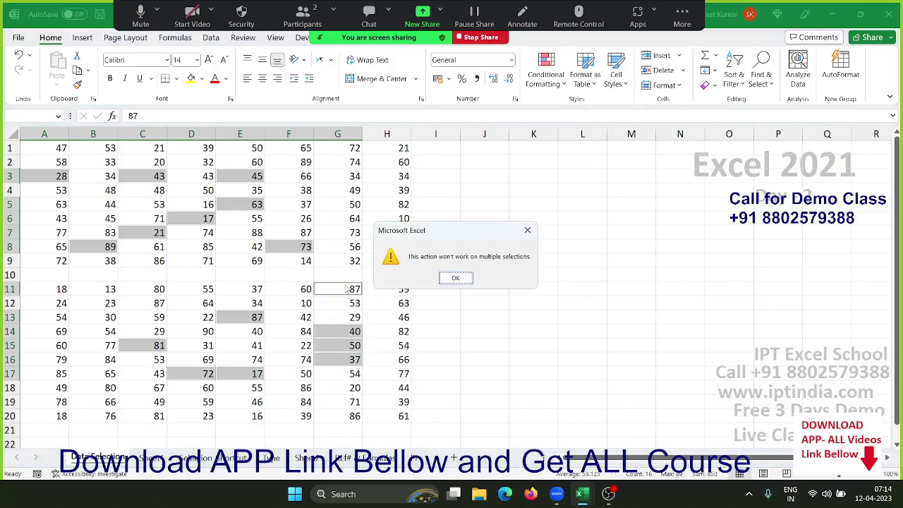
pyautogui.press('Return')
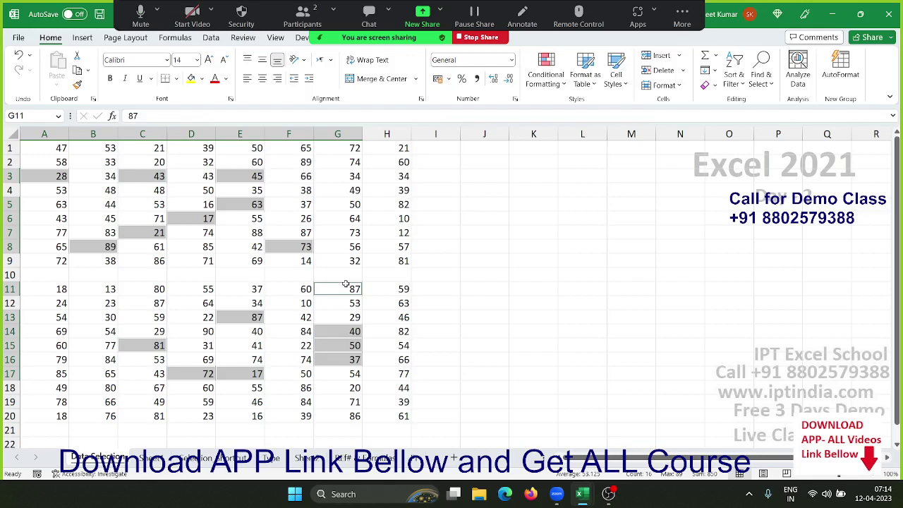
# Ctrl-select the non-adjacent cells A1, C1, E1 and H1
pyautogui.click(197, 219)
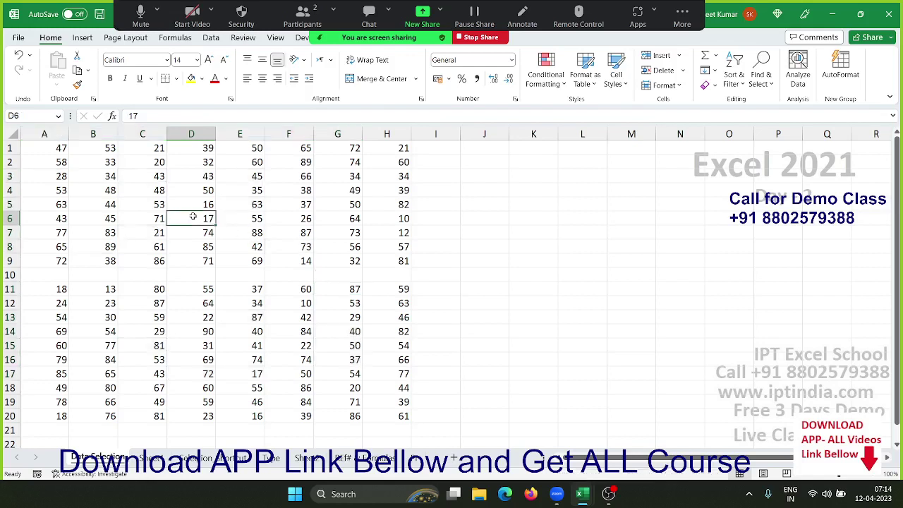
pyautogui.click(46, 149)
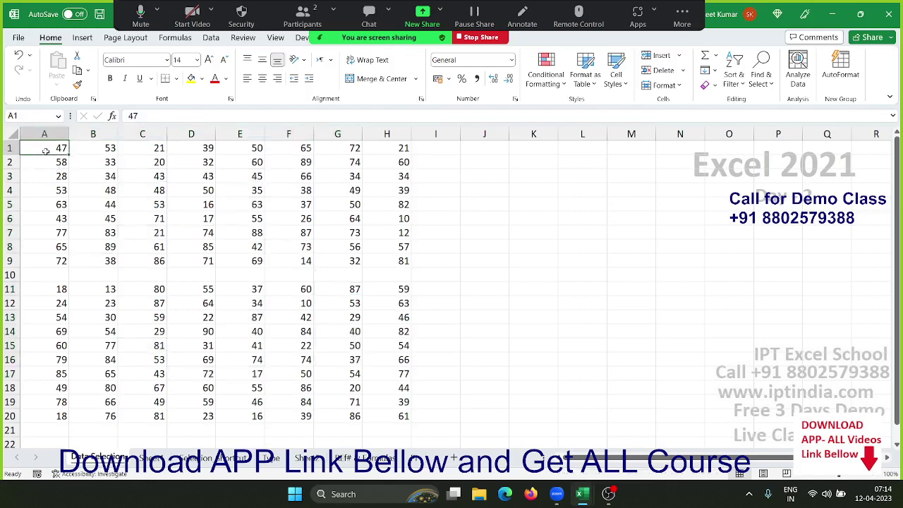
pyautogui.keyDown('ctrl'); pyautogui.click(131, 151); pyautogui.keyUp('ctrl')
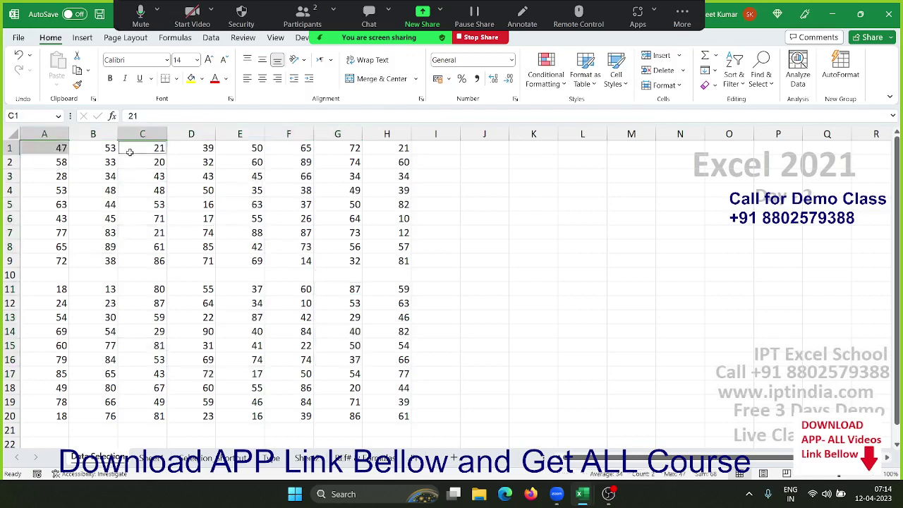
pyautogui.keyDown('ctrl'); pyautogui.click(228, 151); pyautogui.keyUp('ctrl')
pyautogui.keyDown('ctrl'); pyautogui.click(378, 152); pyautogui.keyUp('ctrl')
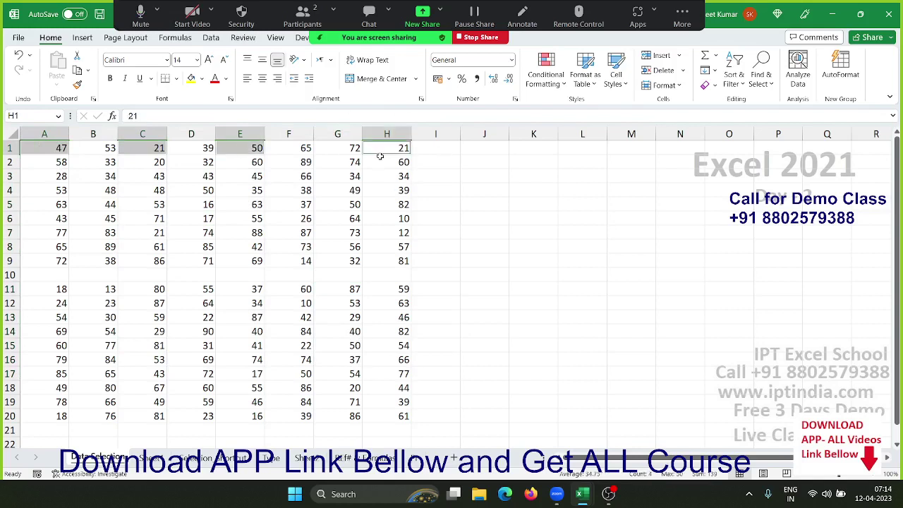
# Select the column blocks A1:A3, C1:C3, E1:E3 and G1:G3 together
pyautogui.click(187, 172)
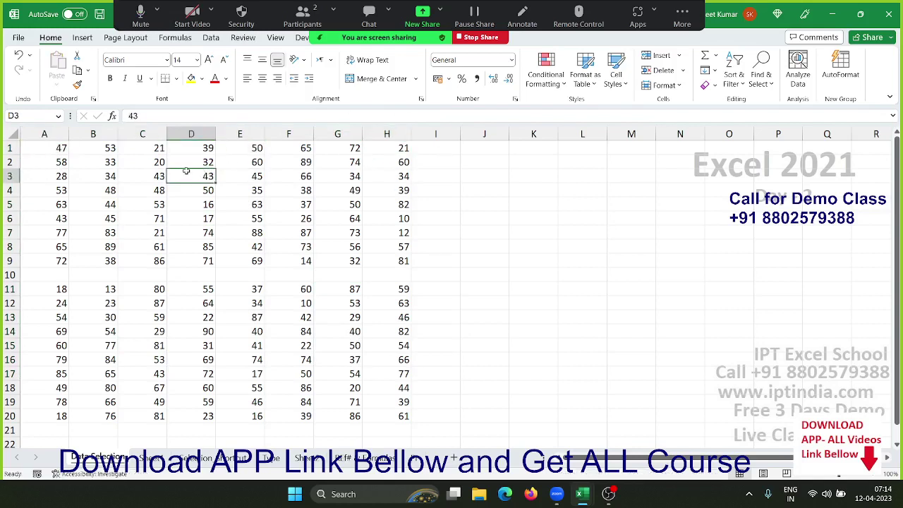
pyautogui.click(61, 146)
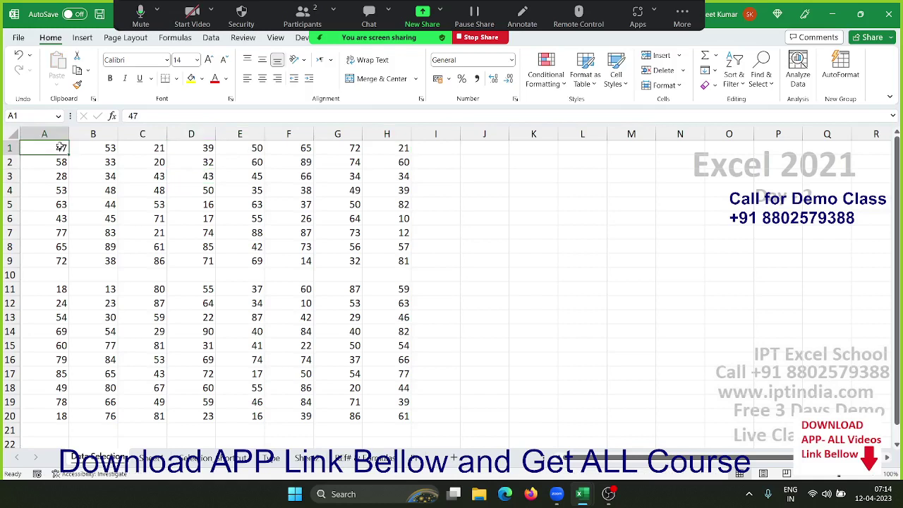
pyautogui.moveTo(61, 146); pyautogui.dragTo(61, 175)
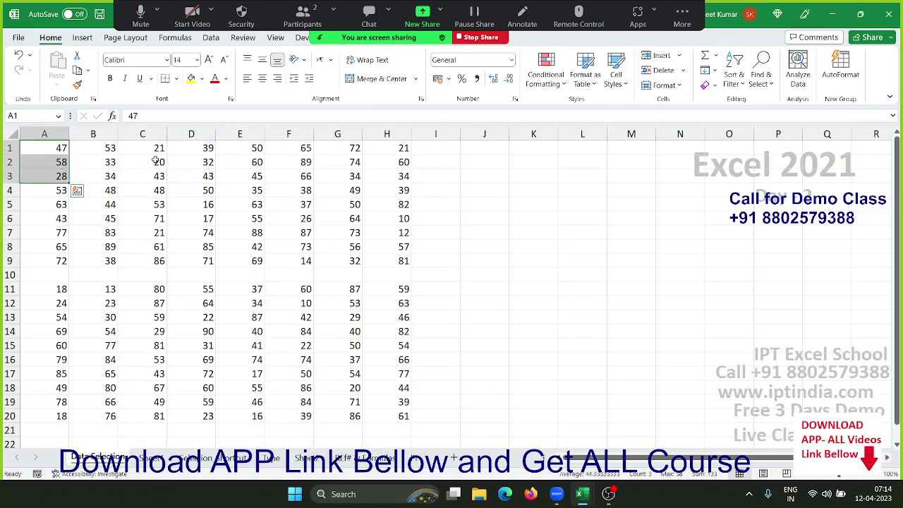
pyautogui.moveTo(152, 148); pyautogui.dragTo(152, 176)
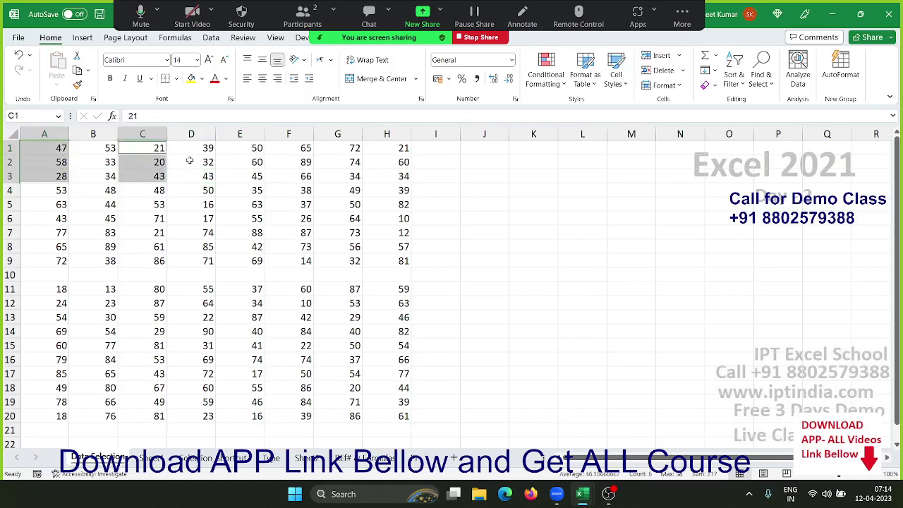
pyautogui.moveTo(254, 148); pyautogui.dragTo(255, 176)
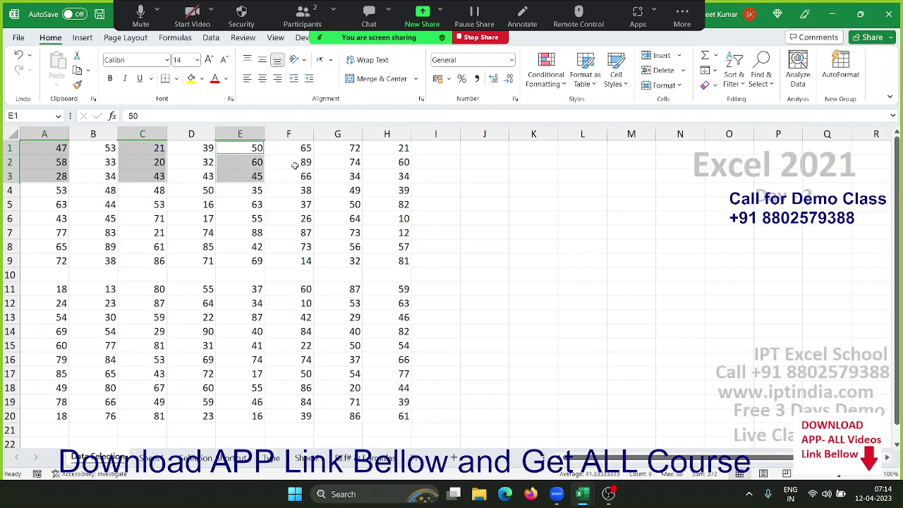
pyautogui.moveTo(340, 148); pyautogui.dragTo(343, 176)
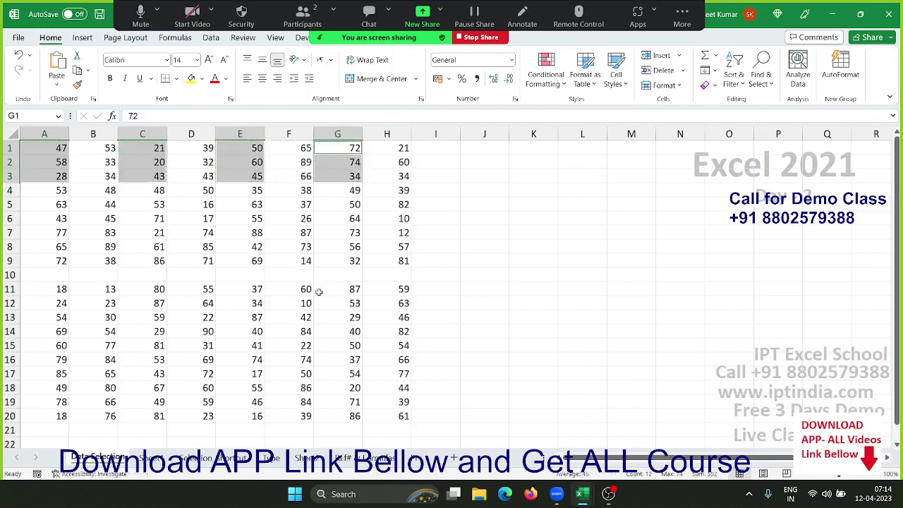
pyautogui.click(240, 260)
# Copy A5, C5 and E5 and paste the values 63, 53, 63 into K5:M5
pyautogui.click(44, 201)
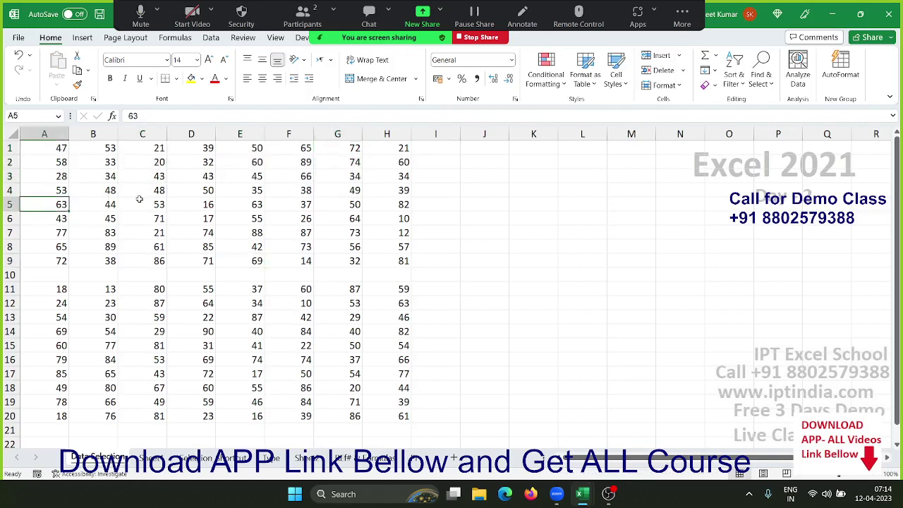
pyautogui.keyDown('ctrl'); pyautogui.click(140, 200); pyautogui.keyUp('ctrl')
pyautogui.keyDown('ctrl'); pyautogui.click(250, 201); pyautogui.keyUp('ctrl')
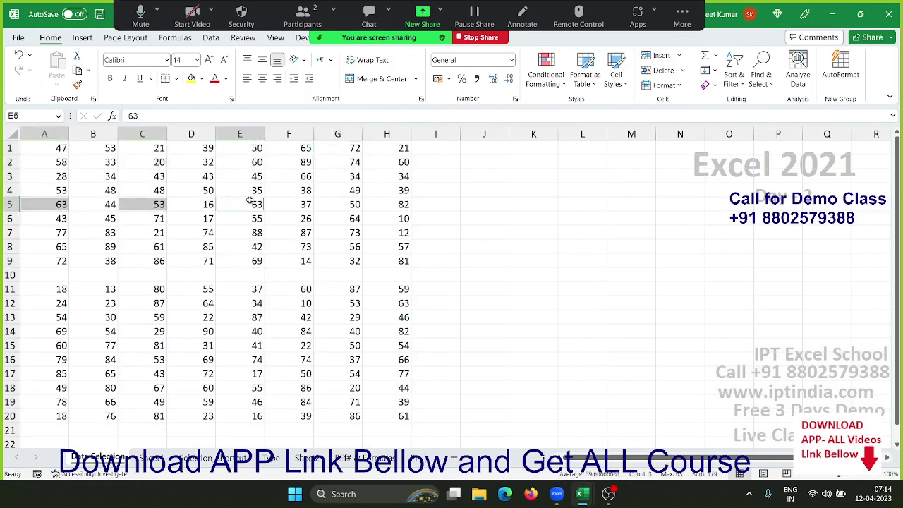
pyautogui.hotkey('ctrl', 'c')
pyautogui.click(531, 202)
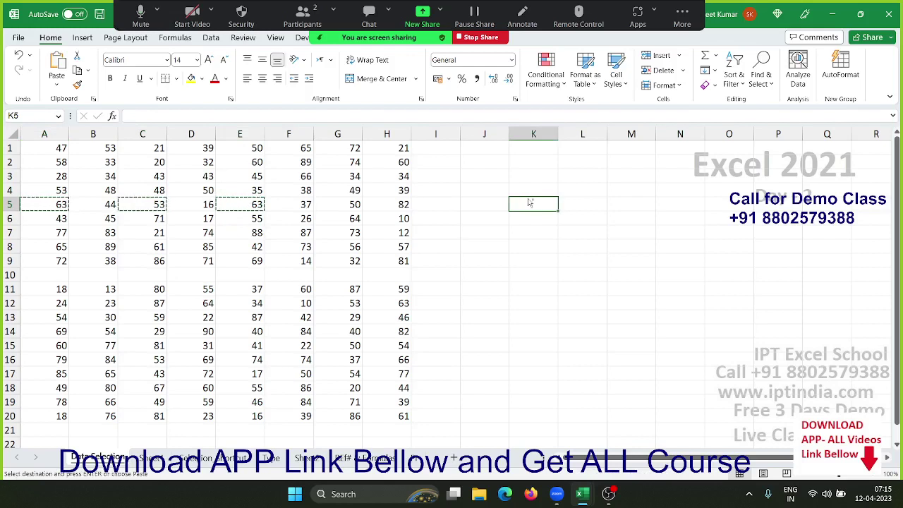
pyautogui.hotkey('ctrl', 'v')
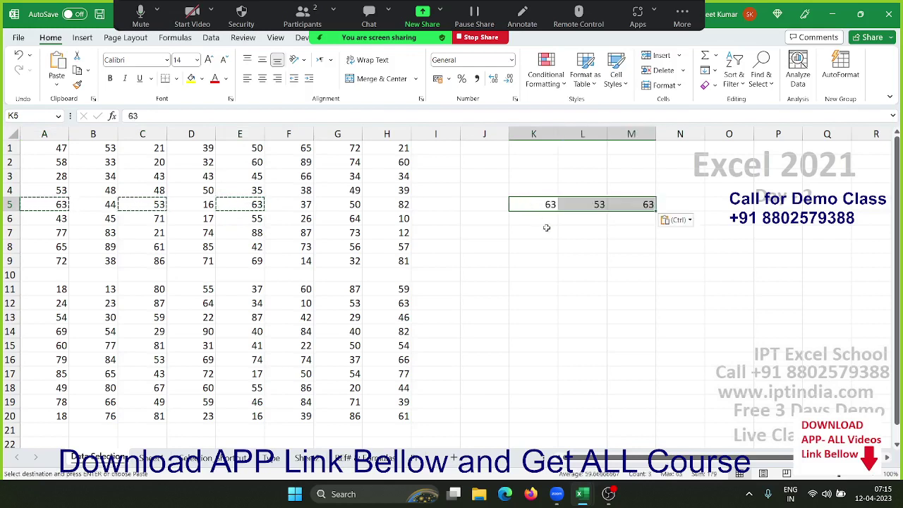
pyautogui.press('Down')
pyautogui.press('Down')
pyautogui.press('Down')
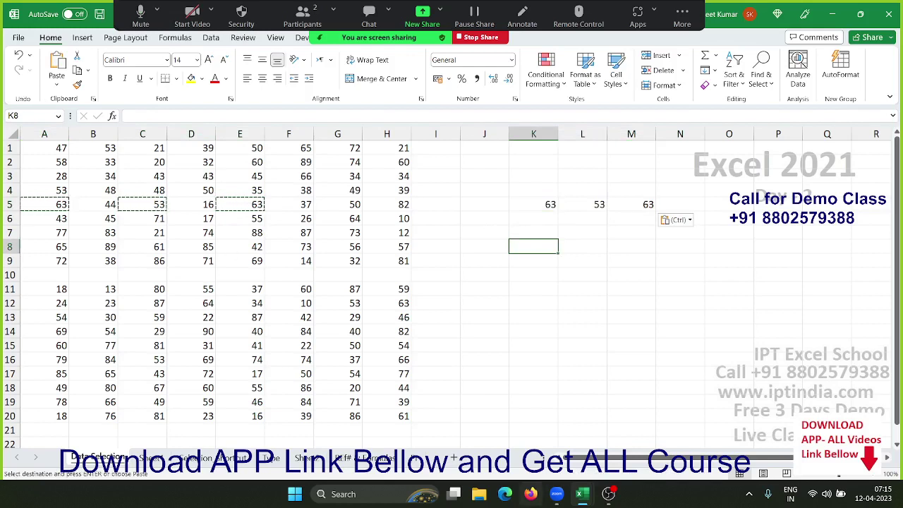
pyautogui.click(306, 348)
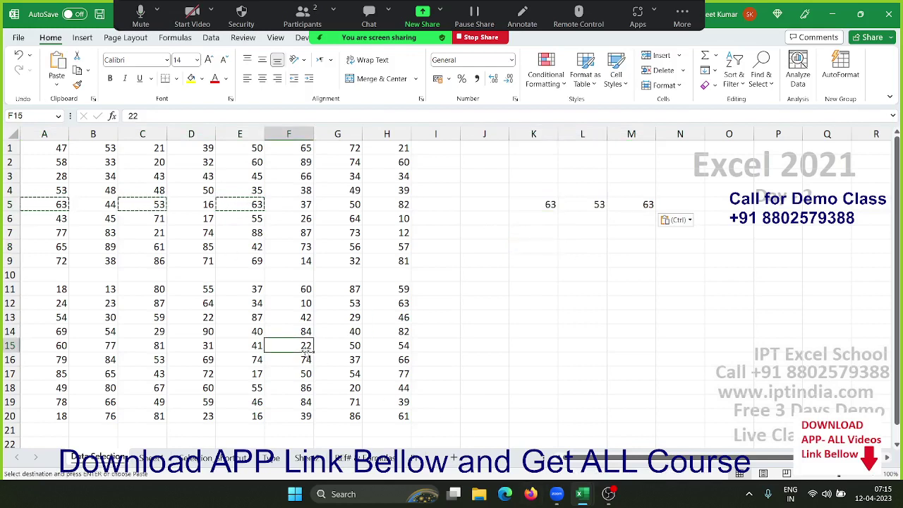
pyautogui.press('ctrl')
pyautogui.press('ctrl')
pyautogui.press('Escape')
pyautogui.click(372, 228)
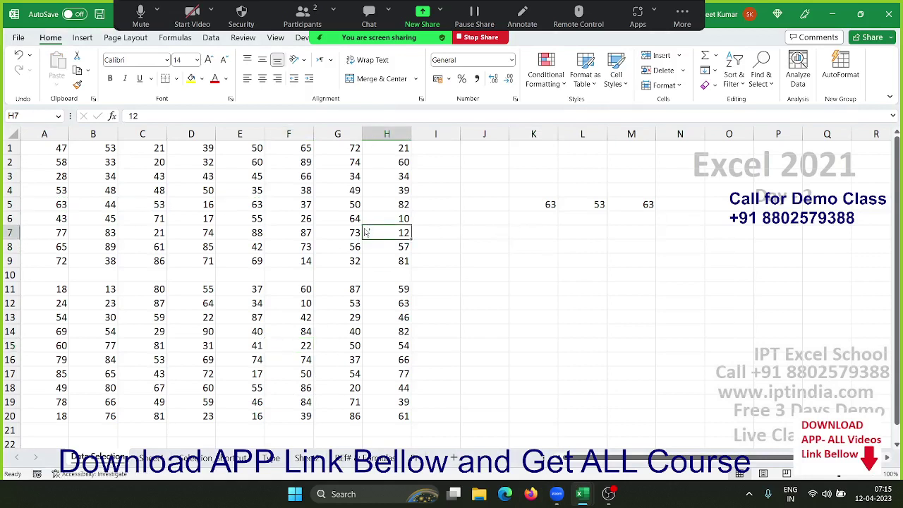
# Create a new blank workbook, add Sheet5 and Sheet6, and select A3 on Sheet1
pyautogui.hotkey('ctrl', 'n')
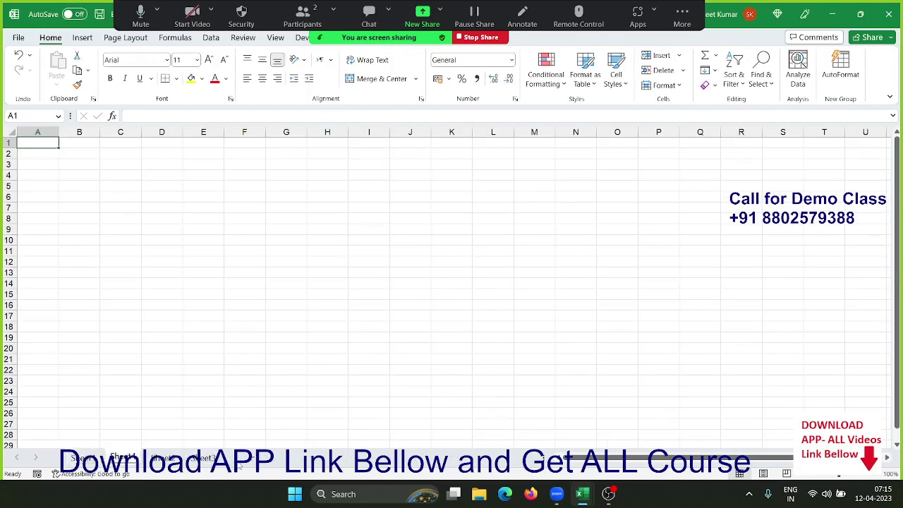
pyautogui.click(246, 460)
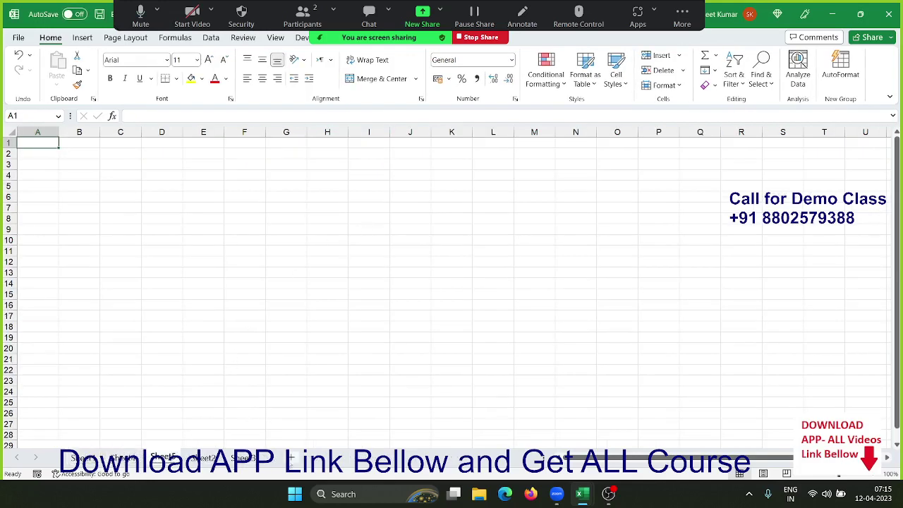
pyautogui.click(290, 458)
pyautogui.click(83, 458)
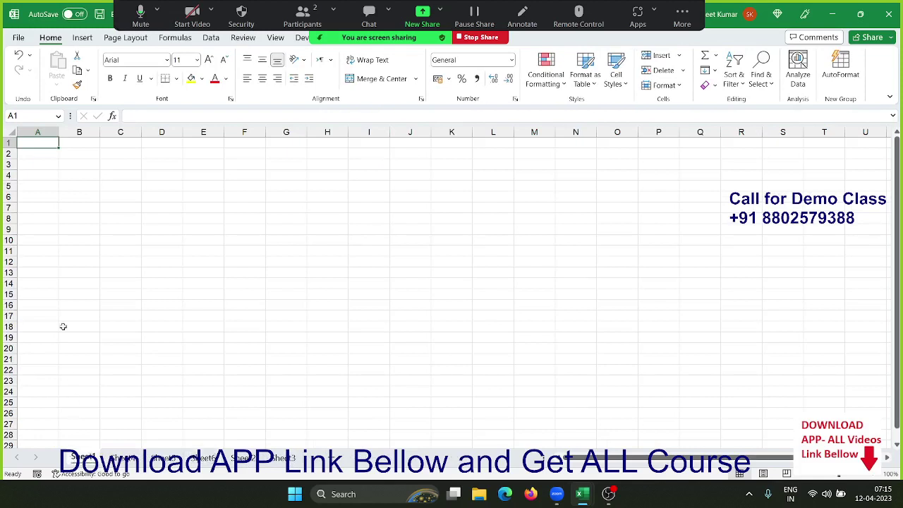
pyautogui.click(33, 167)
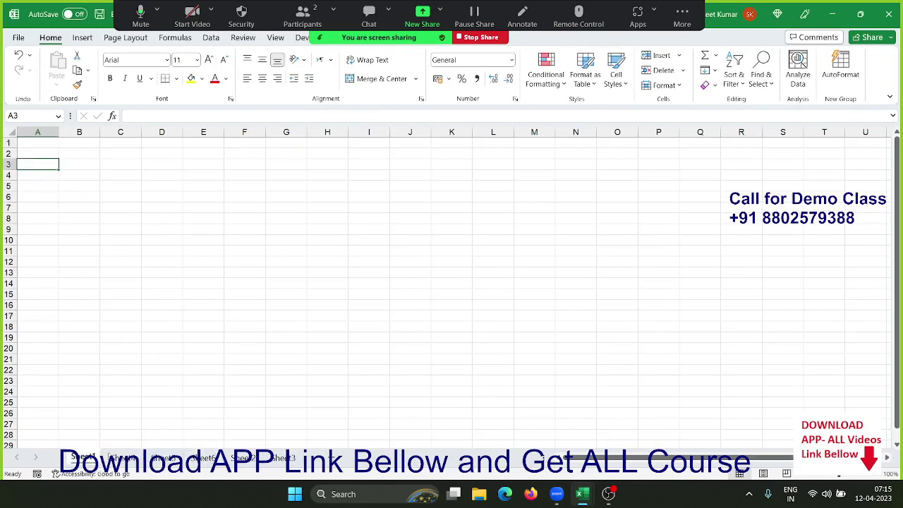
# Group the sheets and enter 'Date' in A3 with today's date 12-04-2023 in B3
pyautogui.keyDown('shift'); pyautogui.click(293, 459); pyautogui.keyUp('shift')
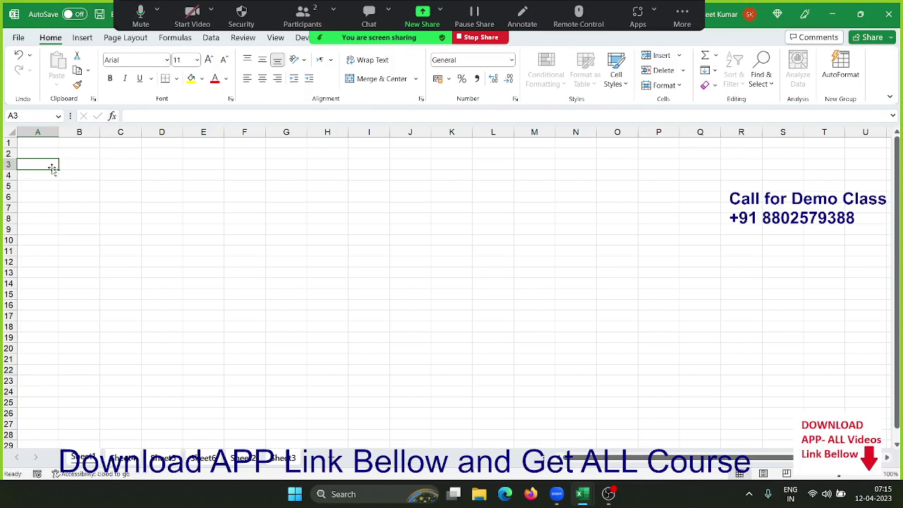
pyautogui.write('Date')
pyautogui.press('Tab')
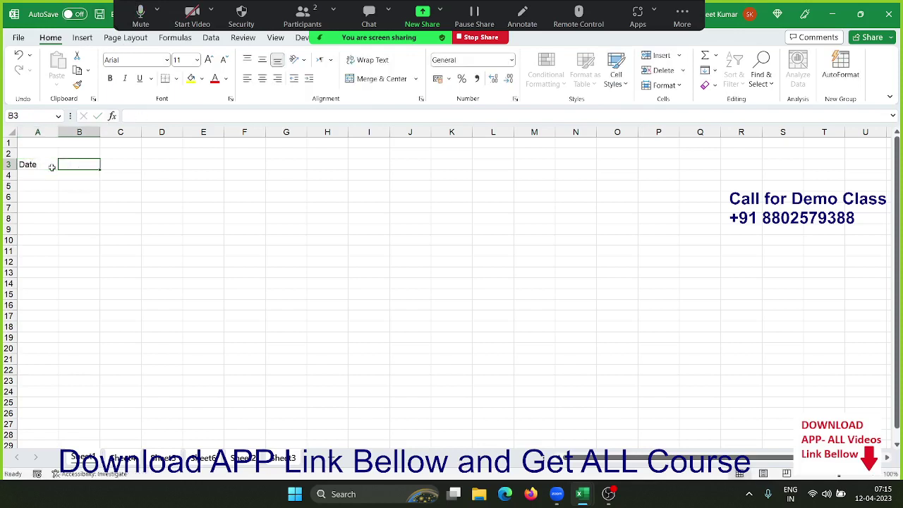
pyautogui.write('T')
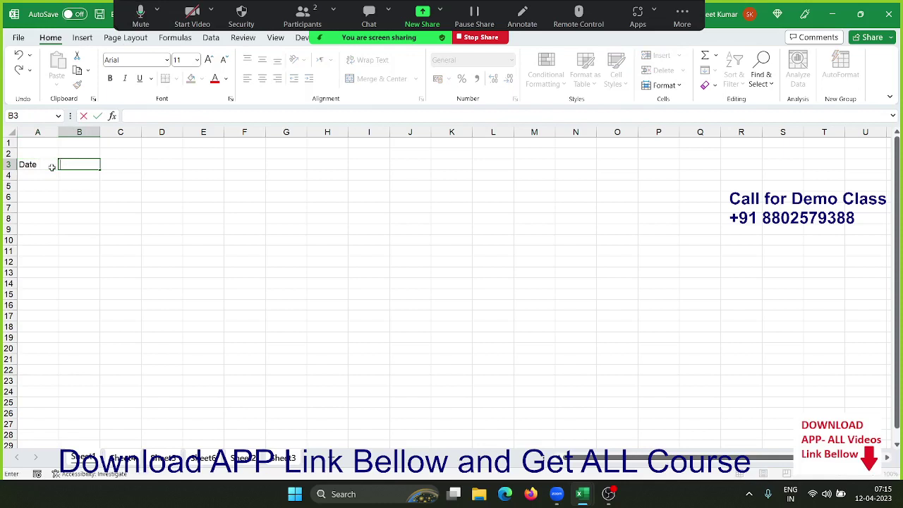
pyautogui.hotkey('ctrl', ';')
pyautogui.press('Return')
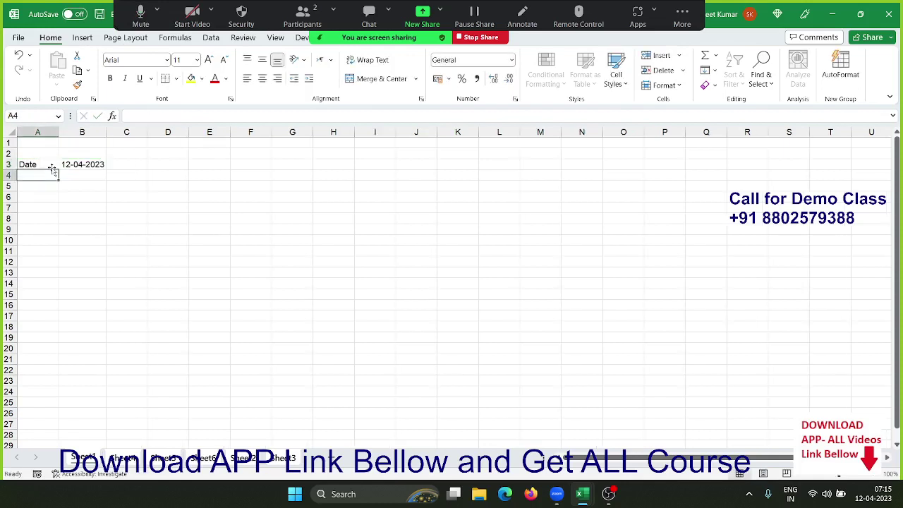
# Check Sheet5, Sheet6, Sheet2 and Sheet3 for the entry, then regroup Sheet1, Sheet5 and Sheet2
pyautogui.click(163, 457)
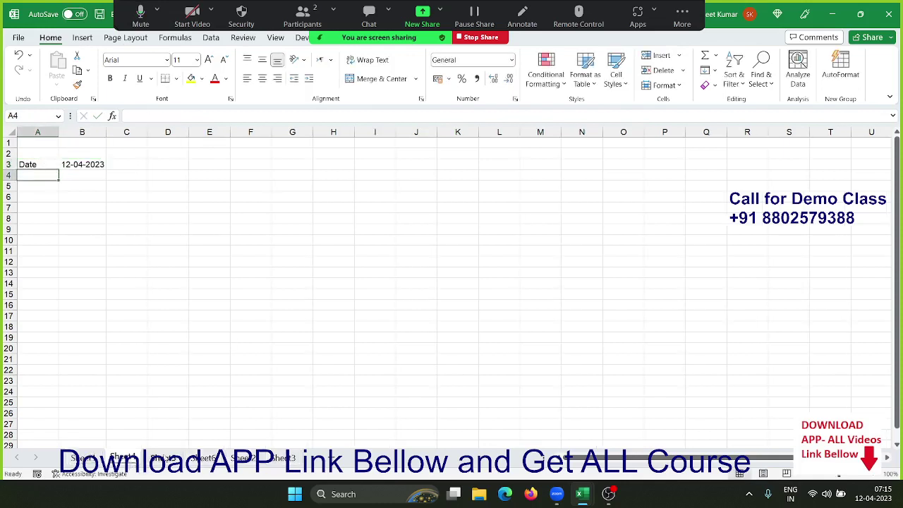
pyautogui.click(204, 456)
pyautogui.click(242, 458)
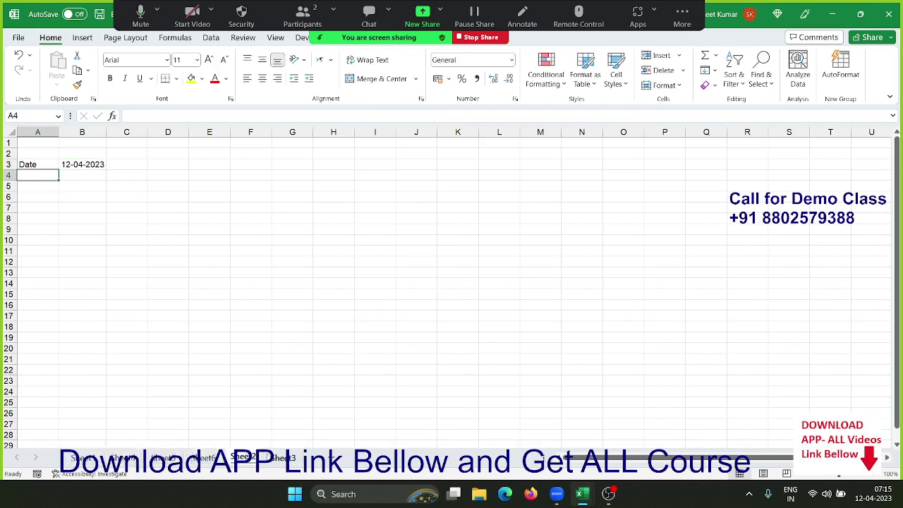
pyautogui.click(281, 458)
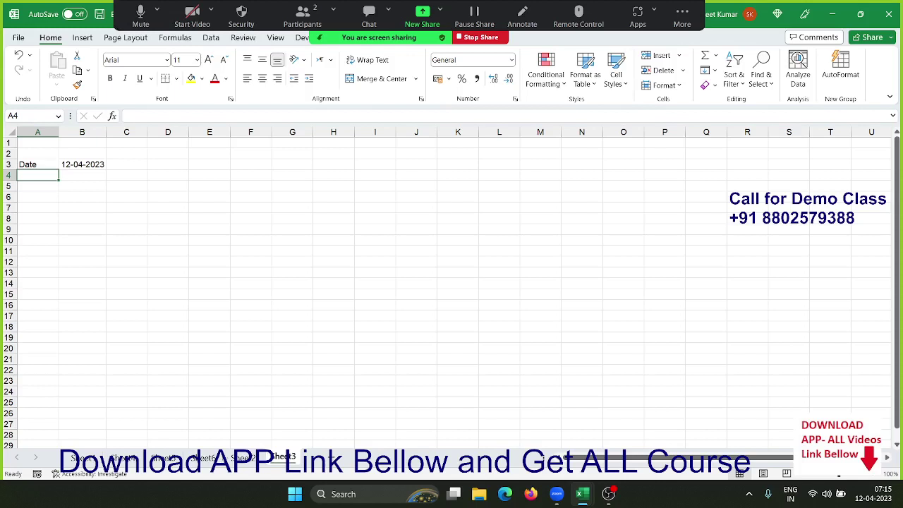
pyautogui.click(79, 457)
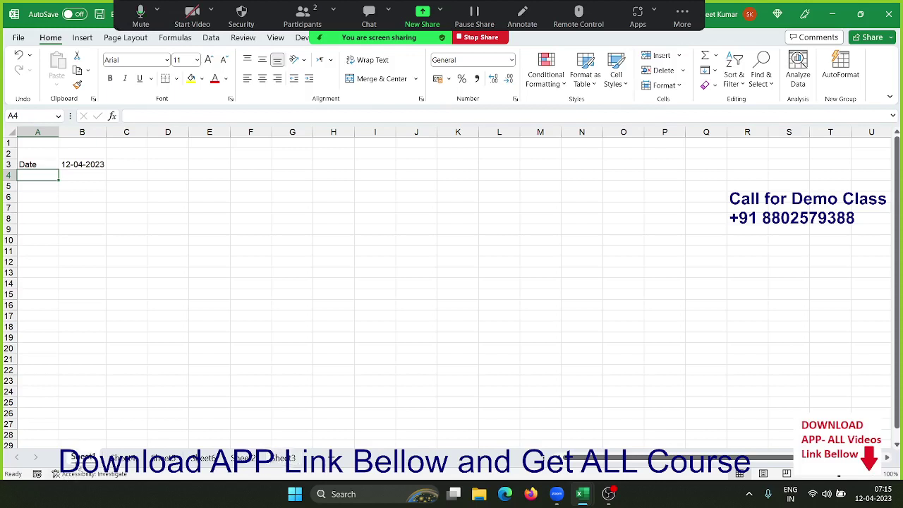
pyautogui.keyDown('ctrl'); pyautogui.click(162, 457); pyautogui.keyUp('ctrl')
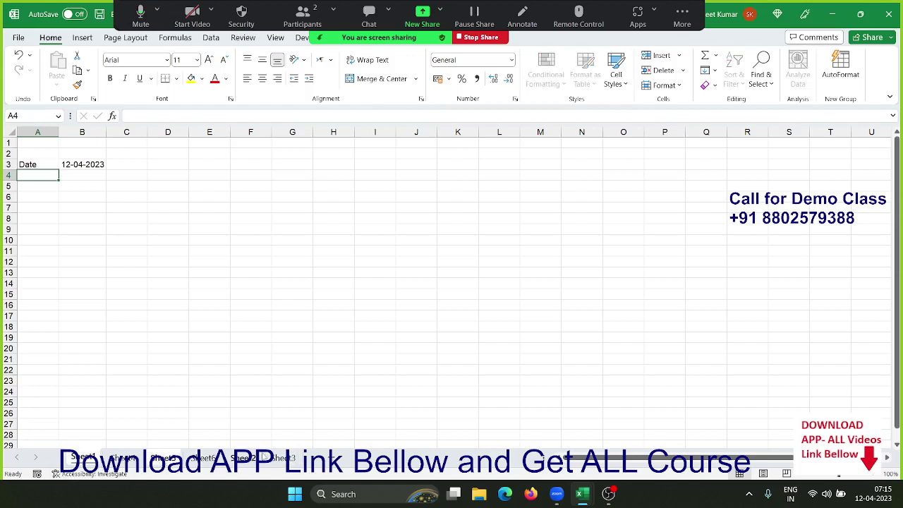
pyautogui.keyDown('ctrl'); pyautogui.click(243, 457); pyautogui.keyUp('ctrl')
pyautogui.click(53, 197)
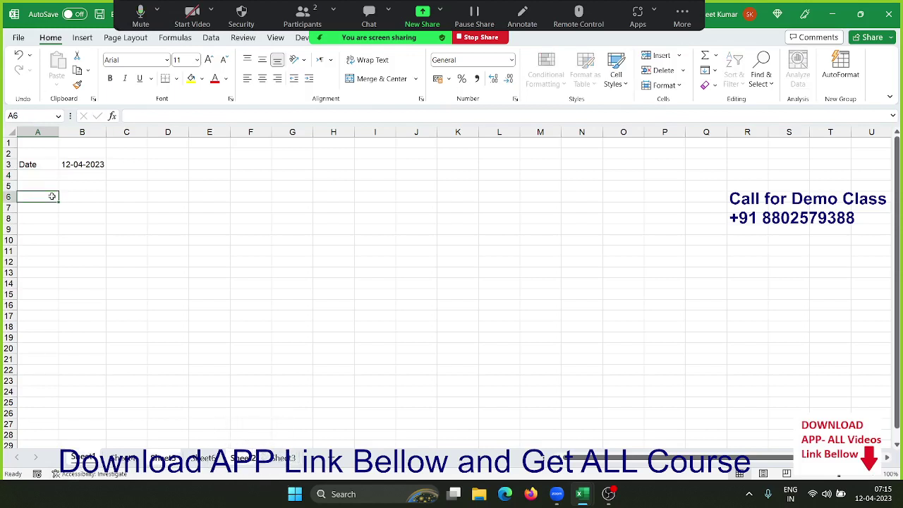
pyautogui.hotkey('ctrl', ';')
pyautogui.press('Escape')
pyautogui.write('Tim')
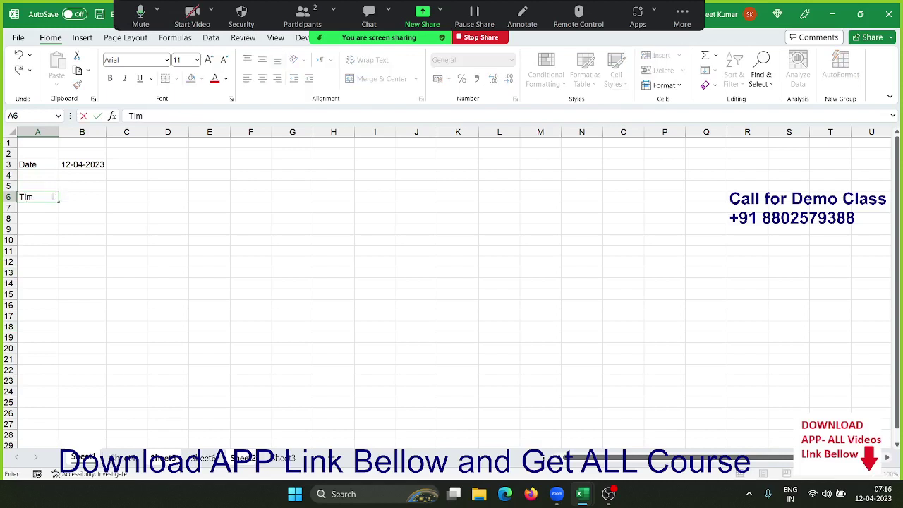
pyautogui.write('e')
pyautogui.press('Tab')
pyautogui.hotkey('ctrl', 'shift', ';')
pyautogui.press('Return')
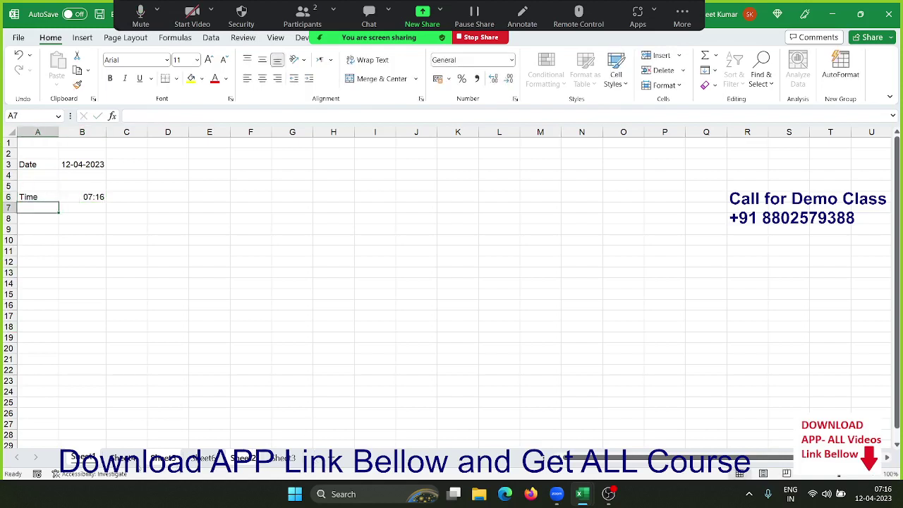
pyautogui.hotkey('ctrl', 'z')
pyautogui.hotkey('ctrl', 'z')
pyautogui.hotkey('ctrl', 'z')
pyautogui.hotkey('ctrl', 'y')
pyautogui.hotkey('ctrl', 'y')
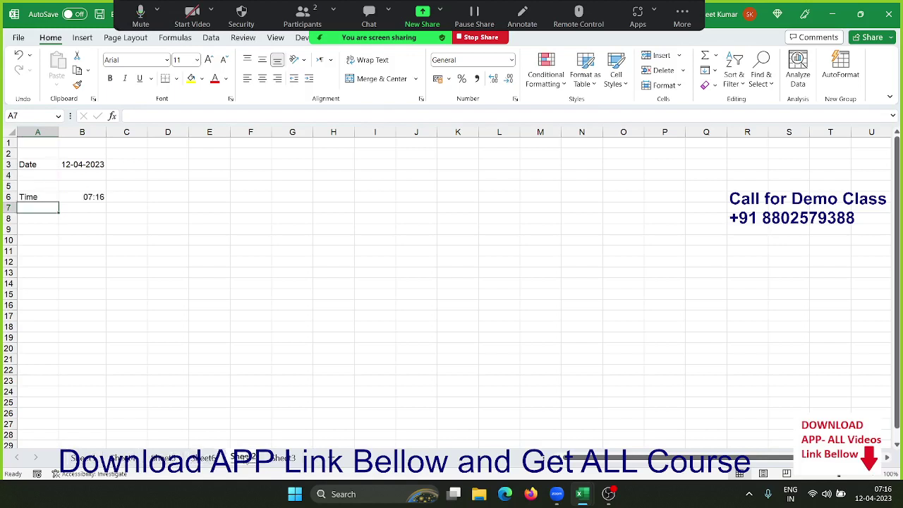
pyautogui.hotkey('ctrl', 'z')
pyautogui.hotkey('ctrl', 'z')
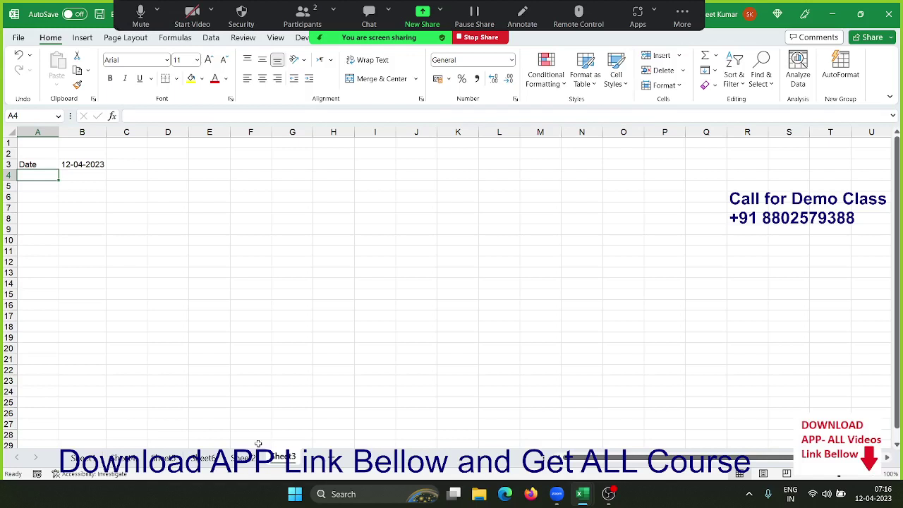
# Switch to the Type sheet in the Day - 2 Data Selection workbook
pyautogui.click(19, 39)
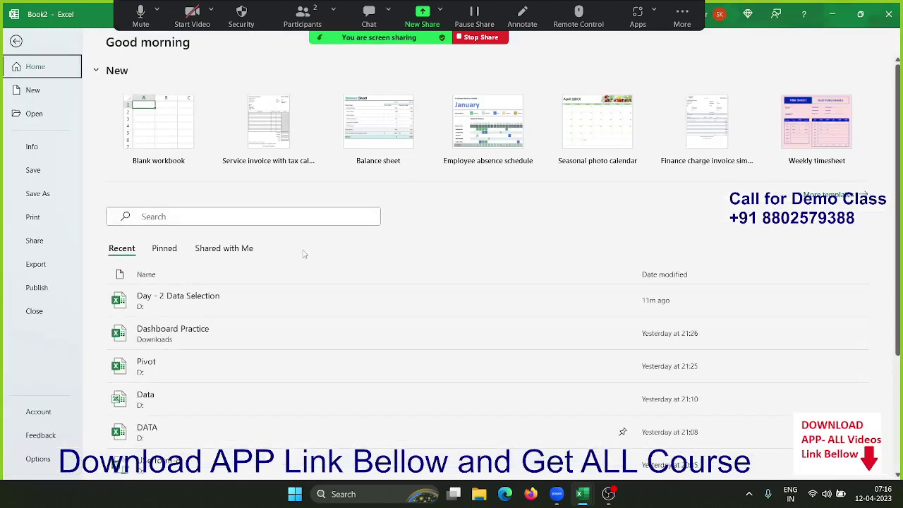
pyautogui.press('Escape')
pyautogui.click(223, 229)
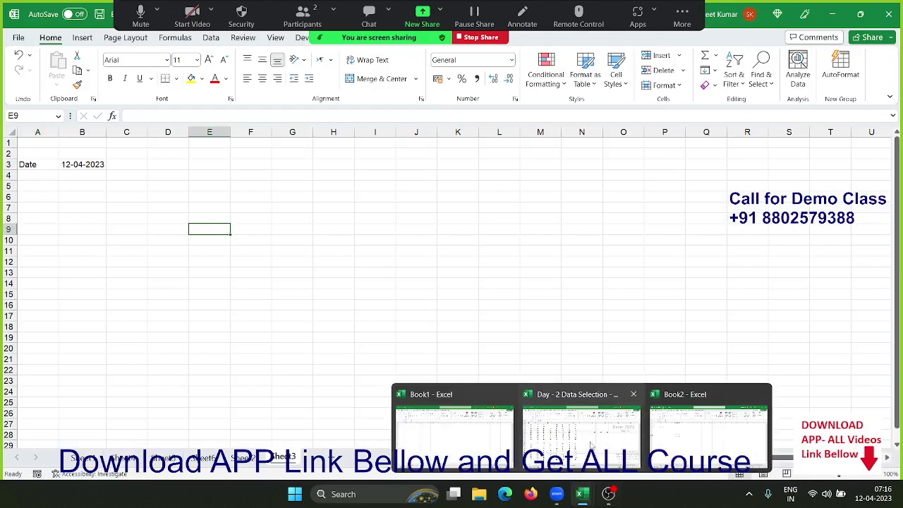
pyautogui.click(590, 441)
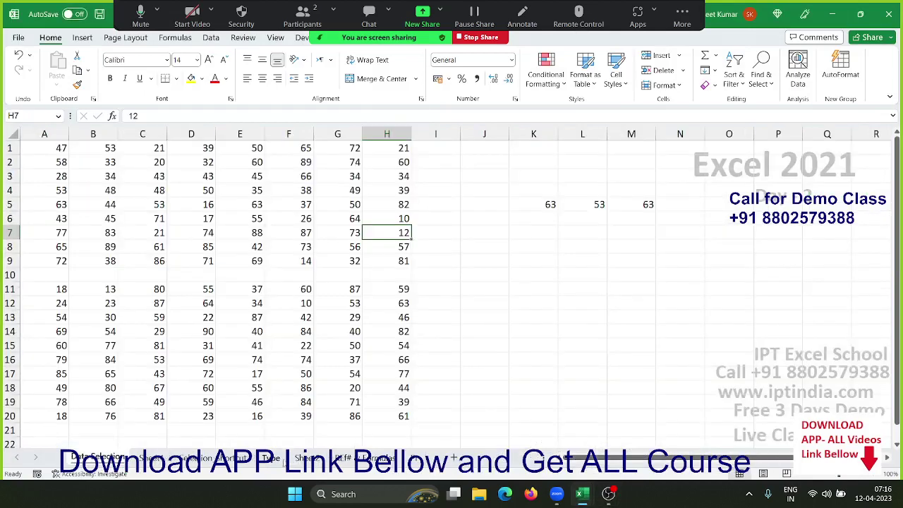
pyautogui.click(272, 458)
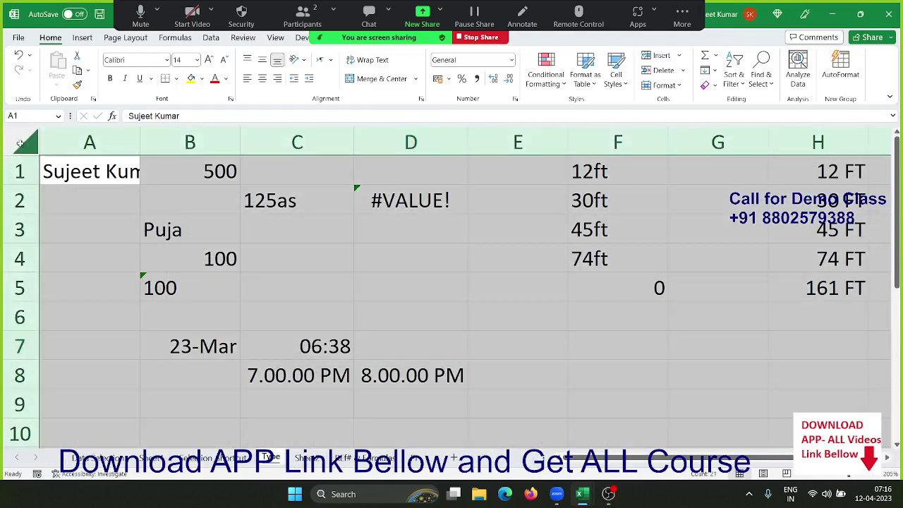
# Select the entire Type sheet and clear all its data
pyautogui.click(21, 144)
pyautogui.hotkey('ctrl', '-')
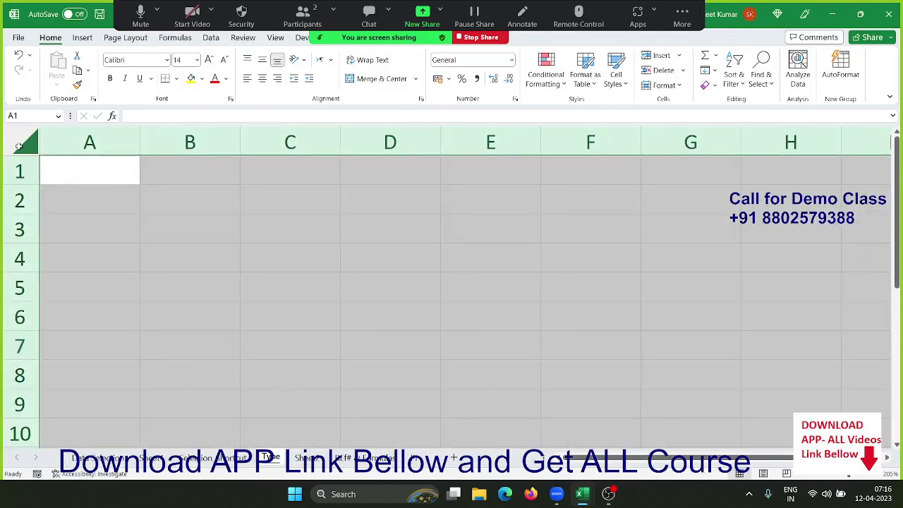
pyautogui.hotkey('ctrl', 'Home')
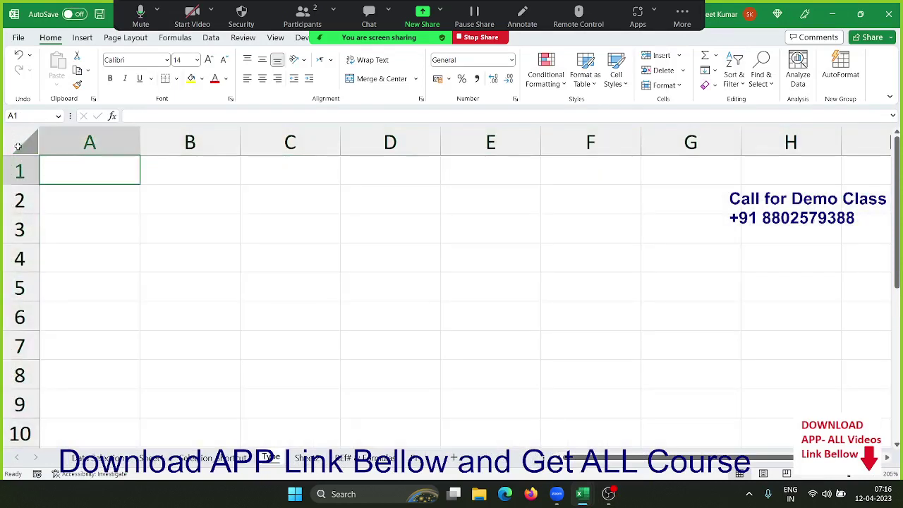
# Enter a person's full name in A1 and 25 in B1, then inspect A1's text
pyautogui.write('Sujeet')
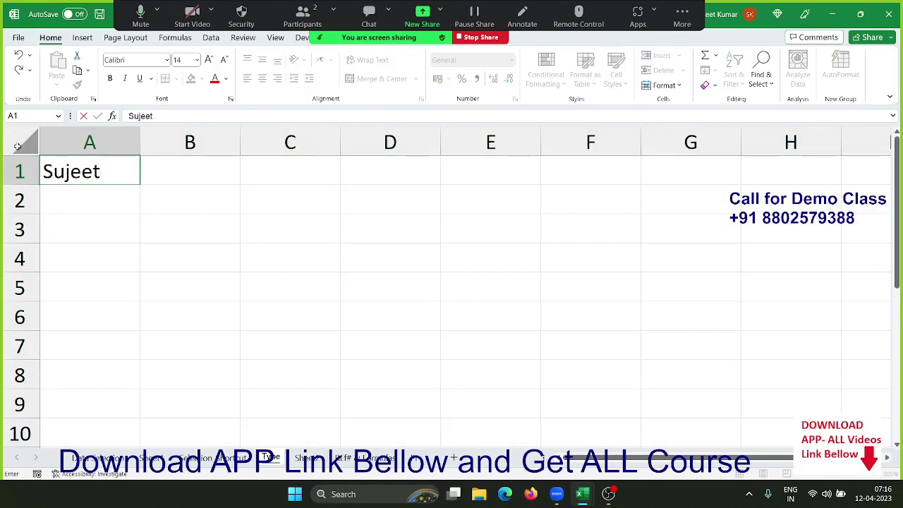
pyautogui.write(' Kumar')
pyautogui.press('Return')
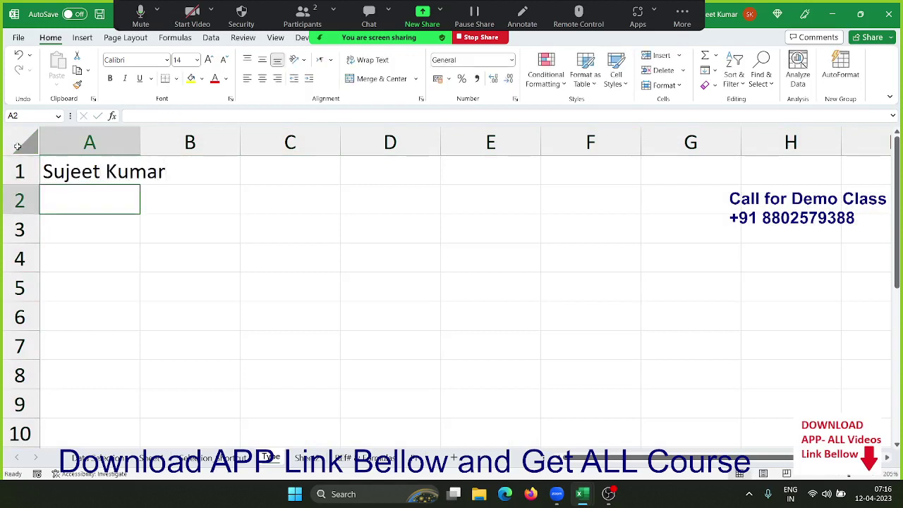
pyautogui.click(188, 164)
pyautogui.write('25')
pyautogui.press('Return')
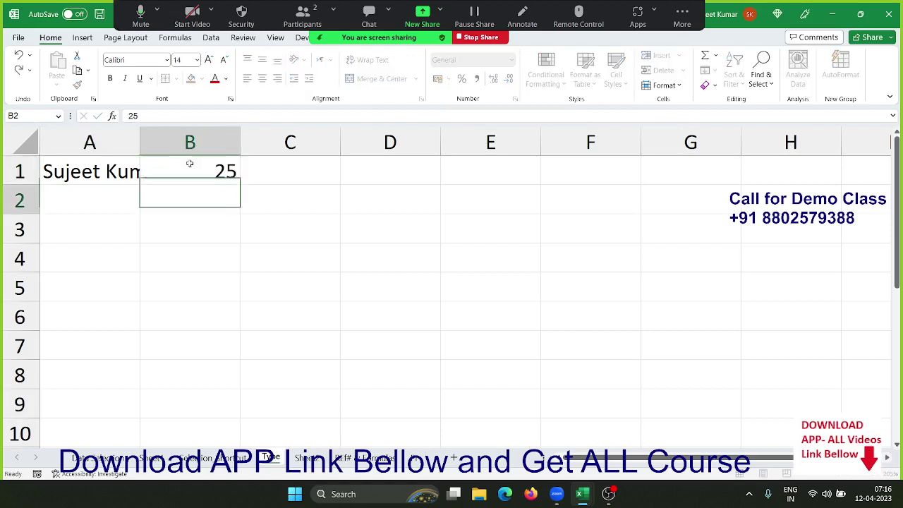
pyautogui.click(108, 175)
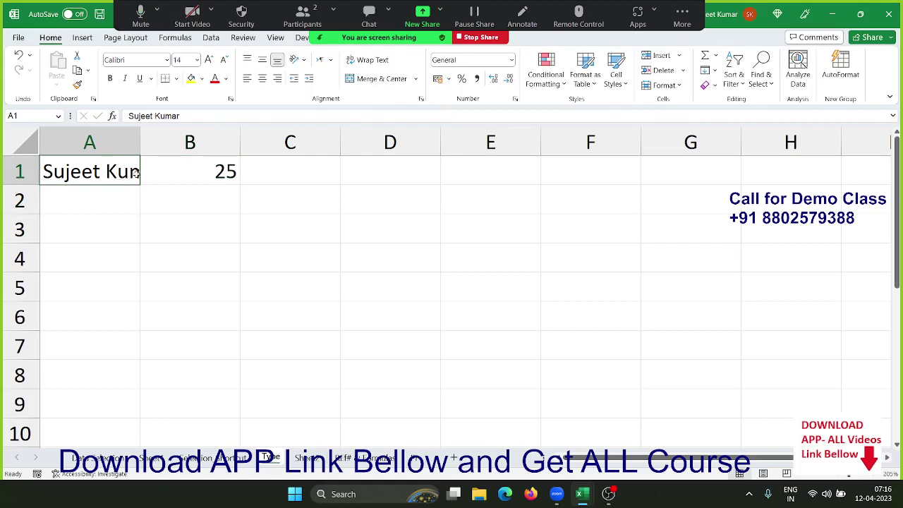
pyautogui.moveTo(181, 116); pyautogui.dragTo(129, 110)
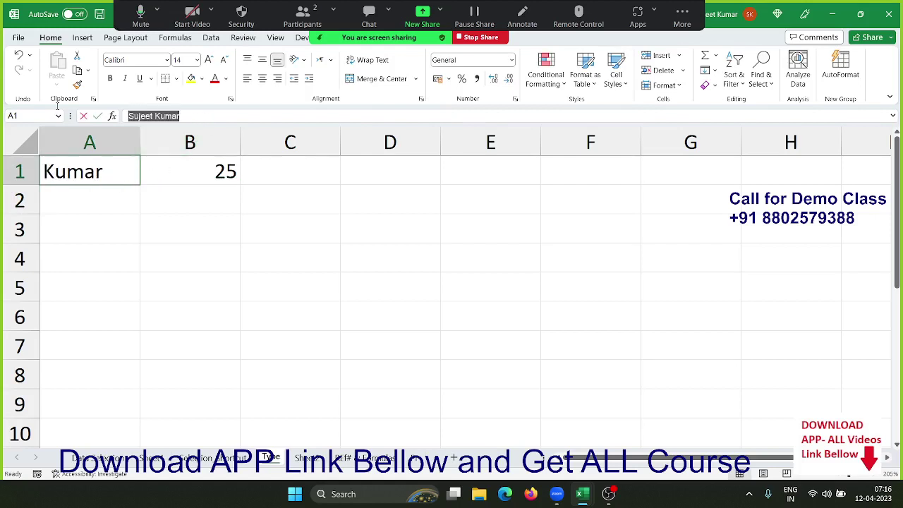
pyautogui.click(114, 186)
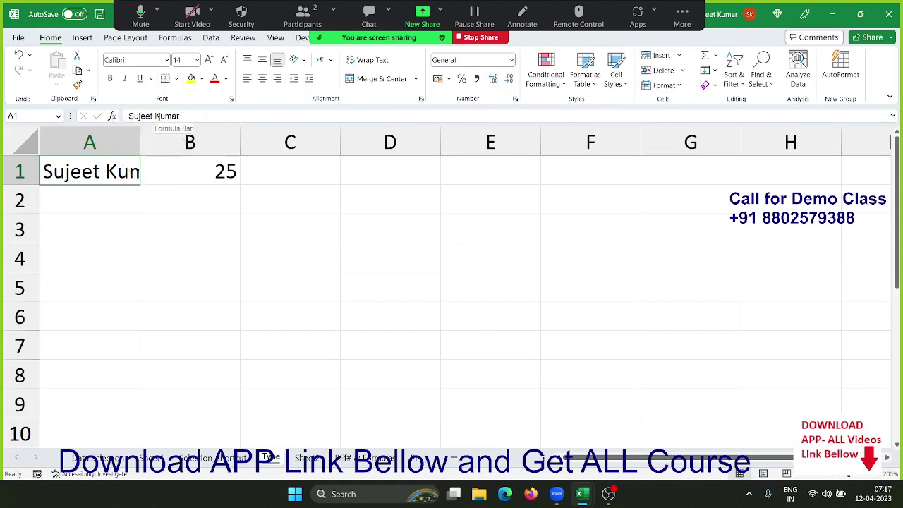
# Enter 500 in B2 and a text word in B3, then move down to B6
pyautogui.doubleClick(206, 193)
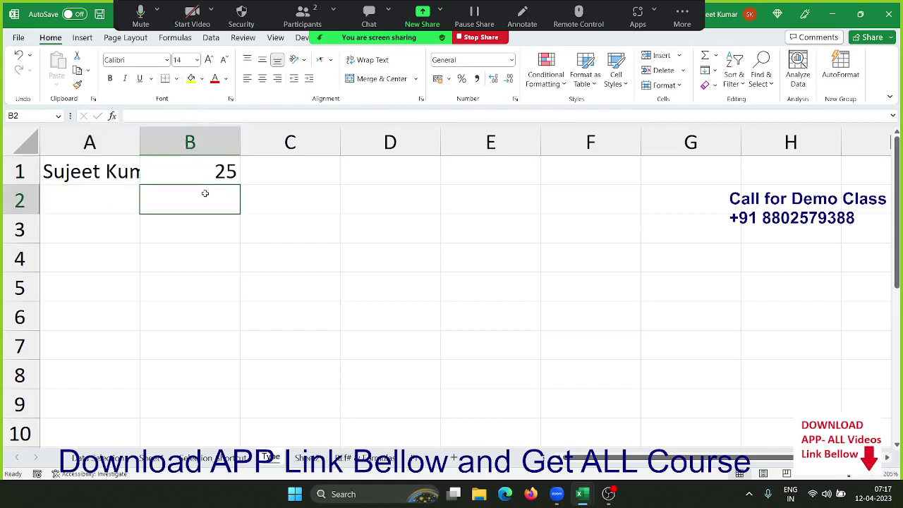
pyautogui.write('500')
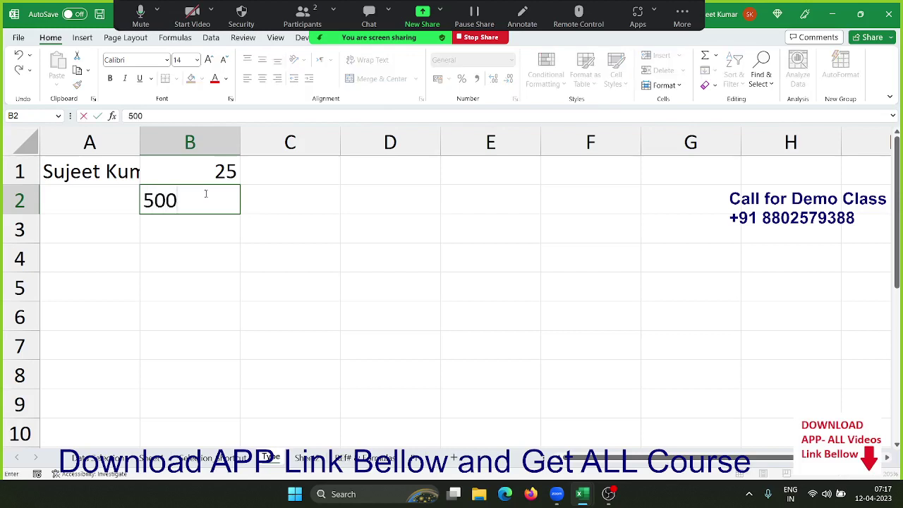
pyautogui.press('Return')
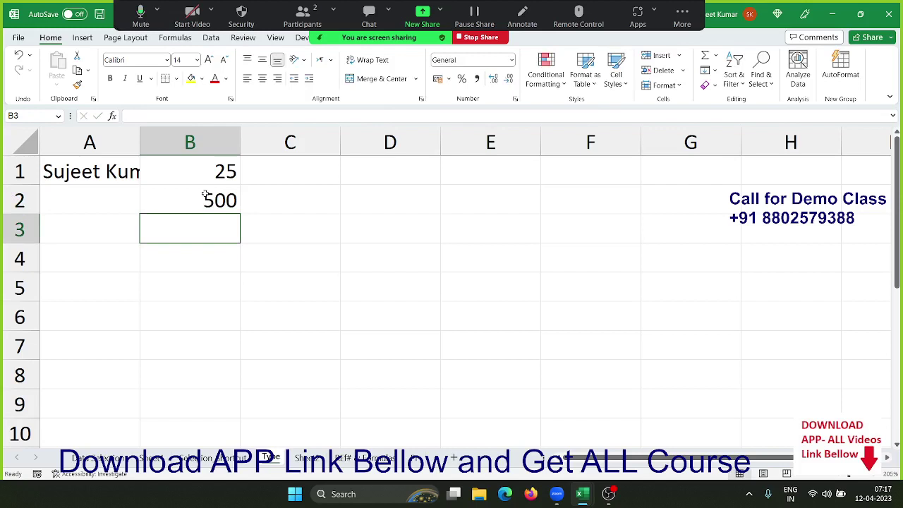
pyautogui.write('puja')
pyautogui.press('Return')
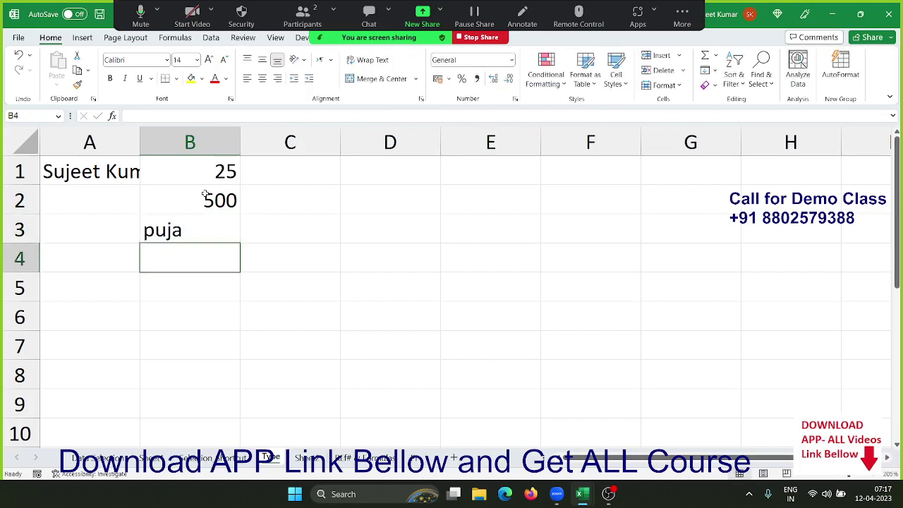
pyautogui.press('Up')
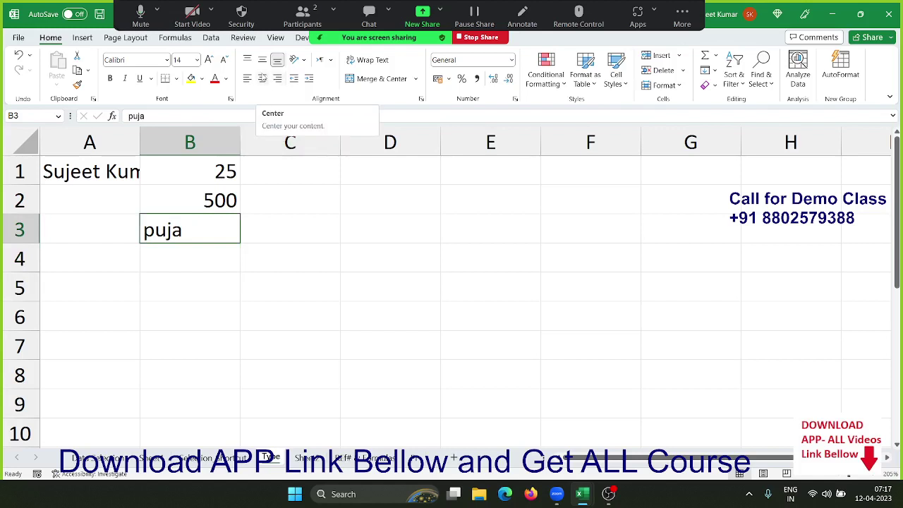
pyautogui.press('Up')
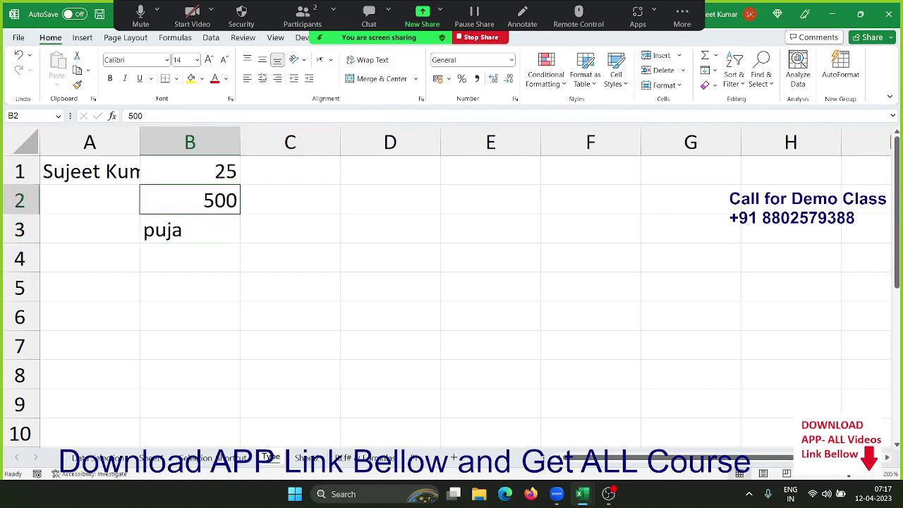
pyautogui.press('Down')
pyautogui.press('Down')
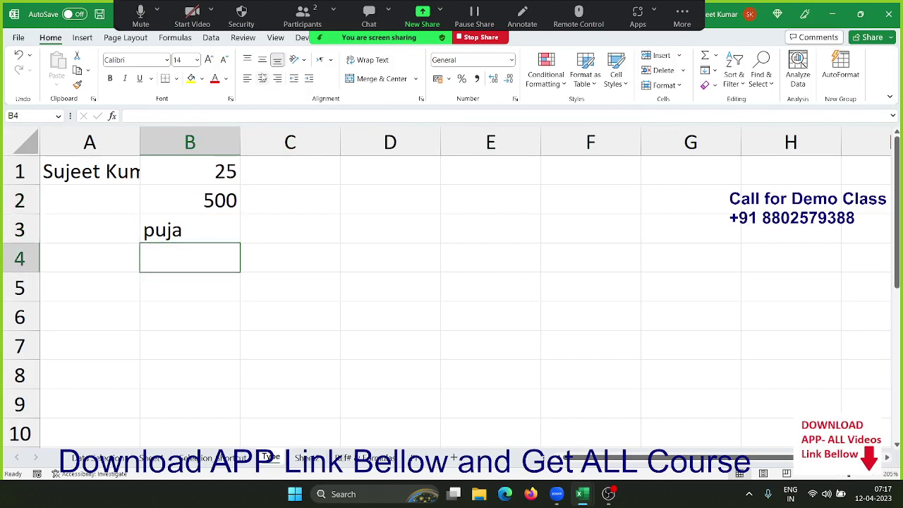
pyautogui.press('Down')
pyautogui.press('Down')
# Enter 85as in B6 and =B6+20 in C6, producing #VALUE!
pyautogui.write('85')
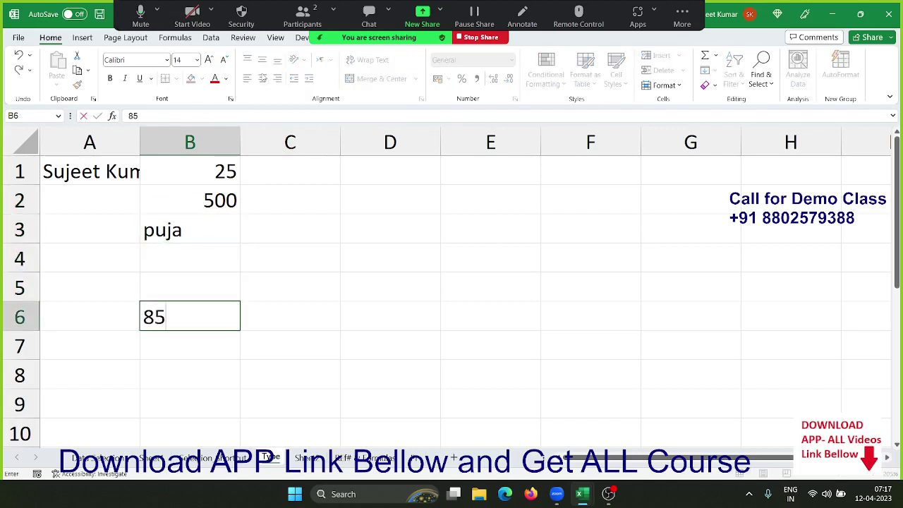
pyautogui.write('as')
pyautogui.press('Return')
pyautogui.click(290, 315)
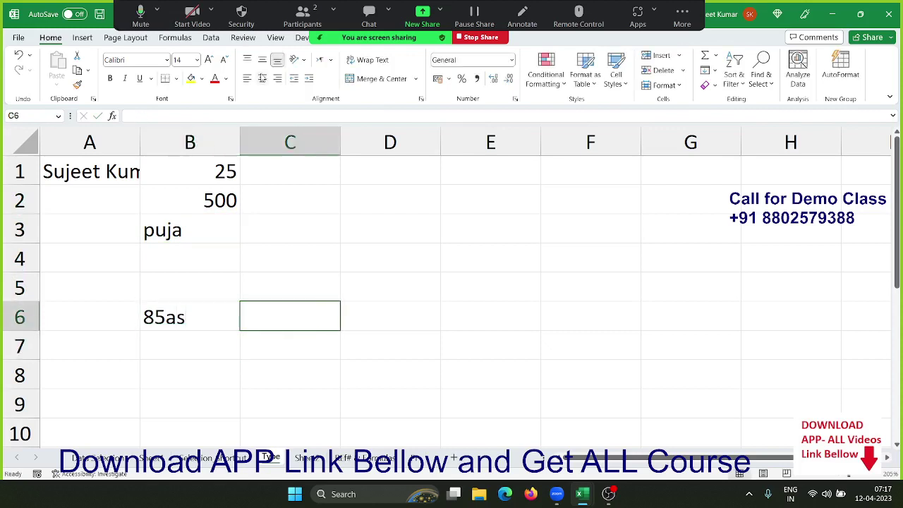
pyautogui.write('=')
pyautogui.click(190, 315)
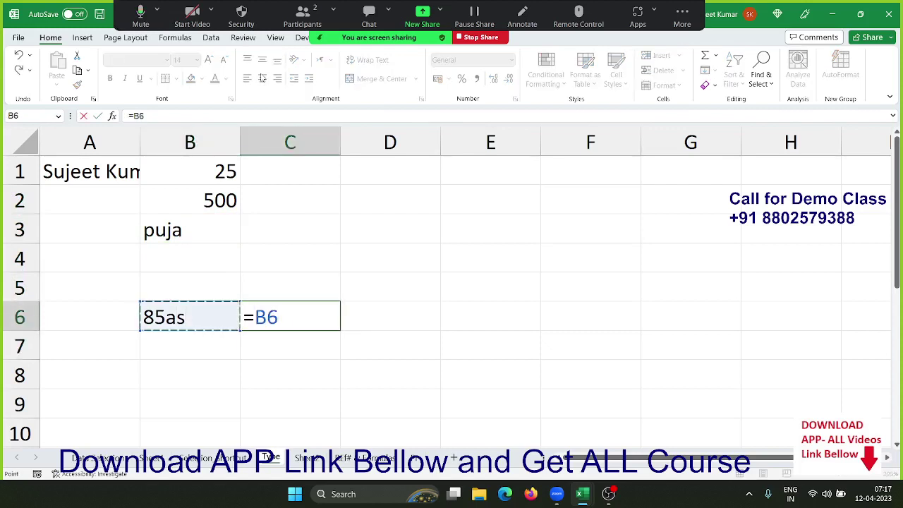
pyautogui.write('+20')
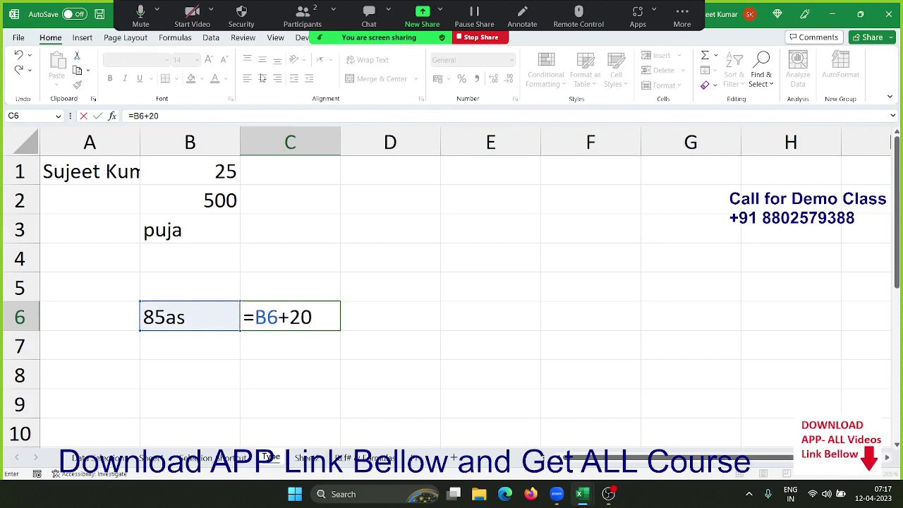
pyautogui.press('Return')
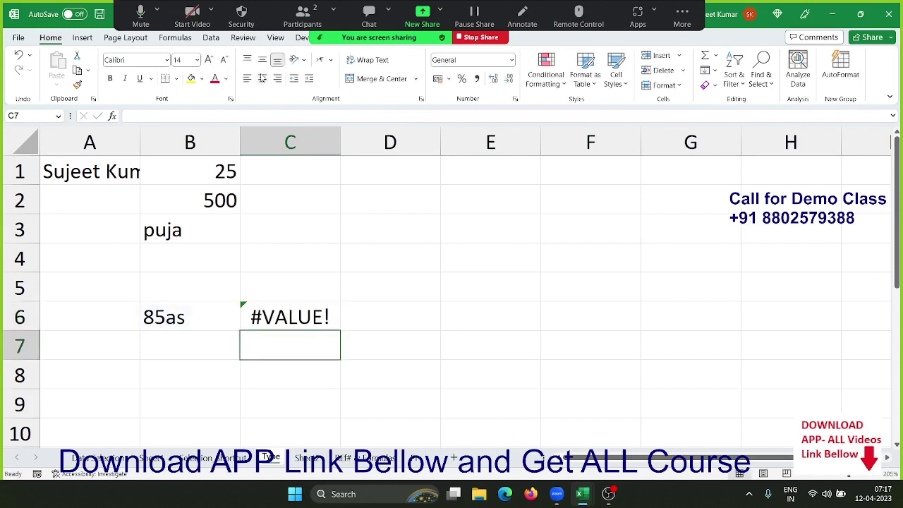
# Enter date 12-04-2023 in B7 and =B7+20 in C7, giving 02-May-23
pyautogui.click(190, 345)
pyautogui.write('12-04-2023')
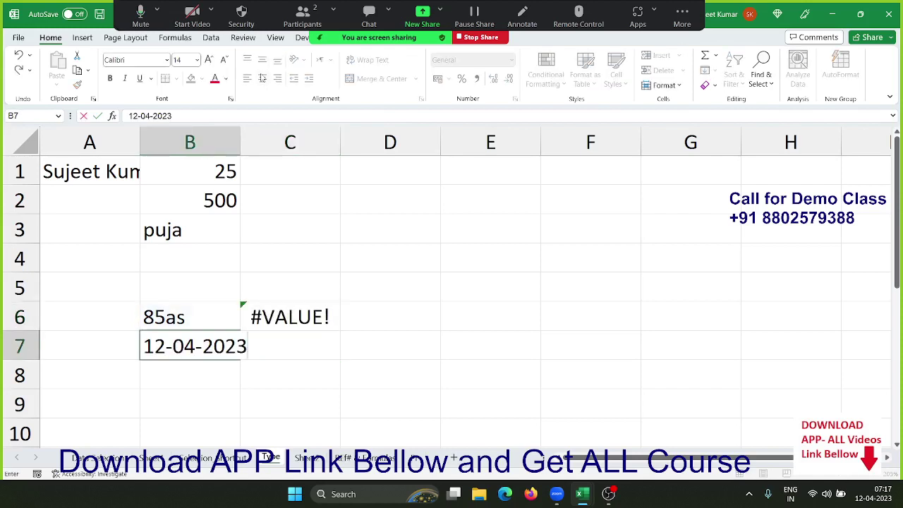
pyautogui.press('Return')
pyautogui.press('Up')
pyautogui.hotkey('ctrl', 'shift', '#')
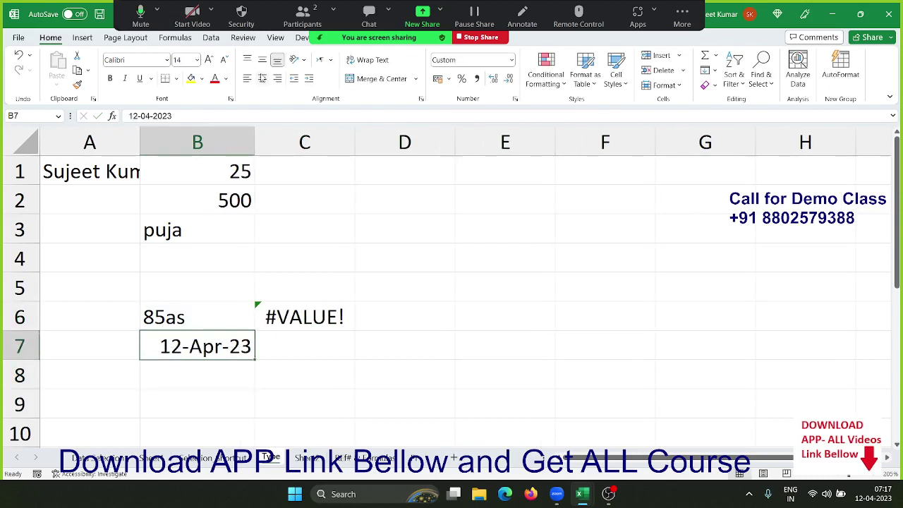
pyautogui.press('Right')
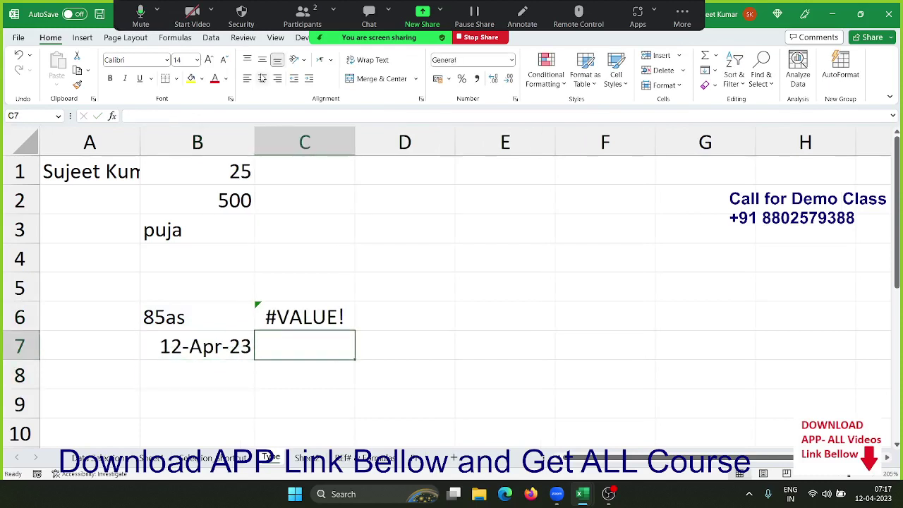
pyautogui.write('=')
pyautogui.press('Left')
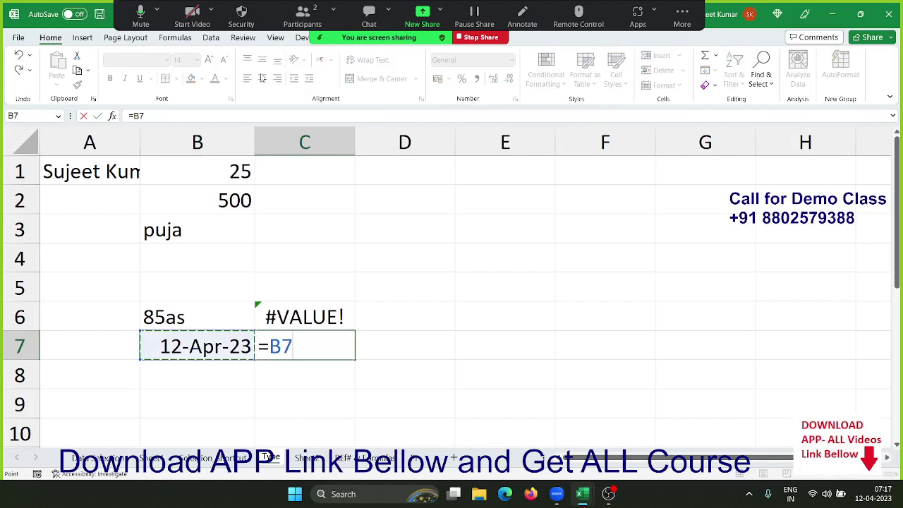
pyautogui.write('+20')
pyautogui.press('Return')
pyautogui.press('Up')
pyautogui.press('Left')
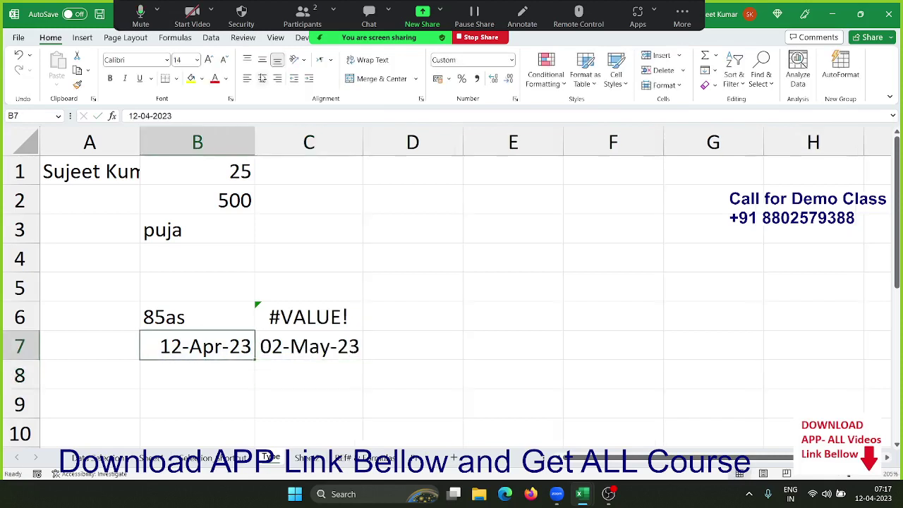
pyautogui.click(512, 60)
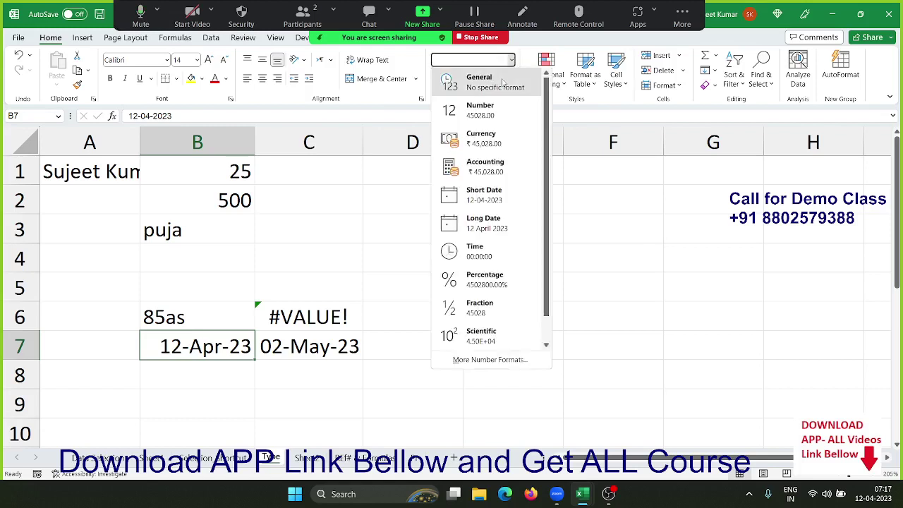
pyautogui.click(502, 83)
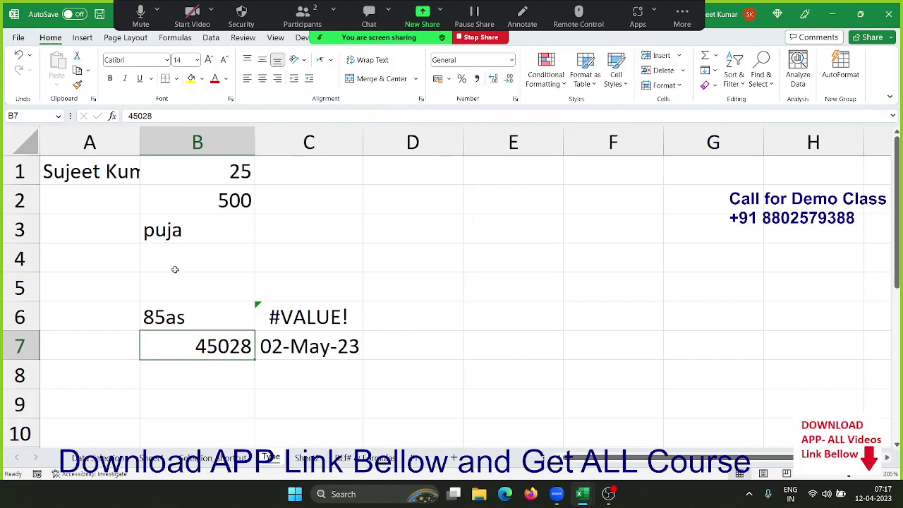
pyautogui.hotkey('ctrl', 'shift', '3')
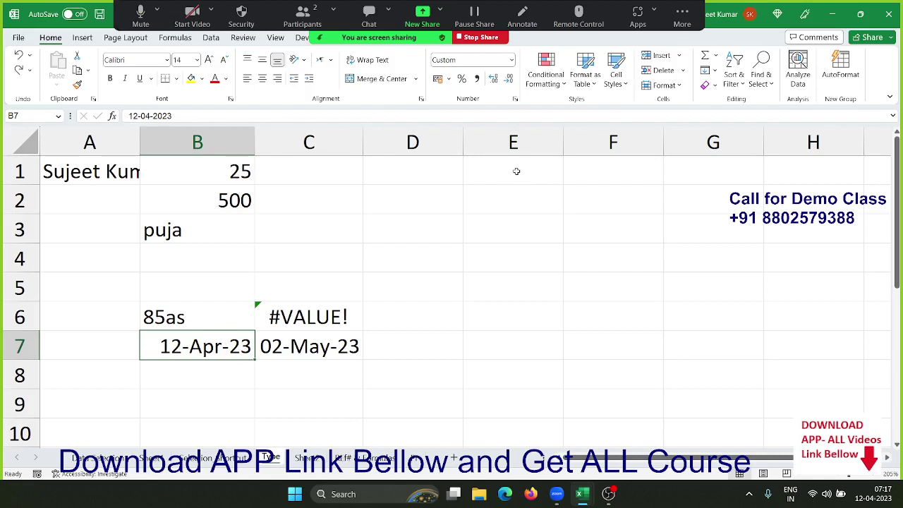
# Enter the text lengths 17 ft, 80 ft, 95 ft, 75 ft and 65 ft in E1:E5
pyautogui.click(560, 176)
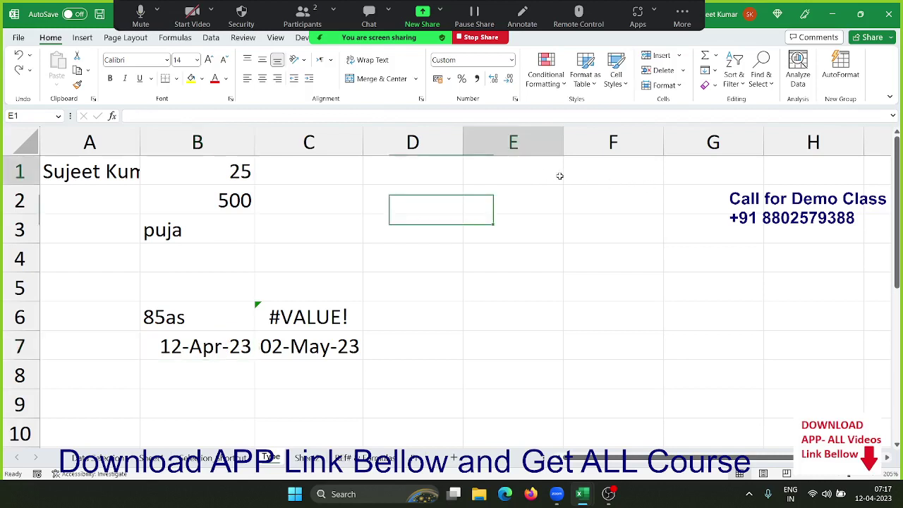
pyautogui.write('17')
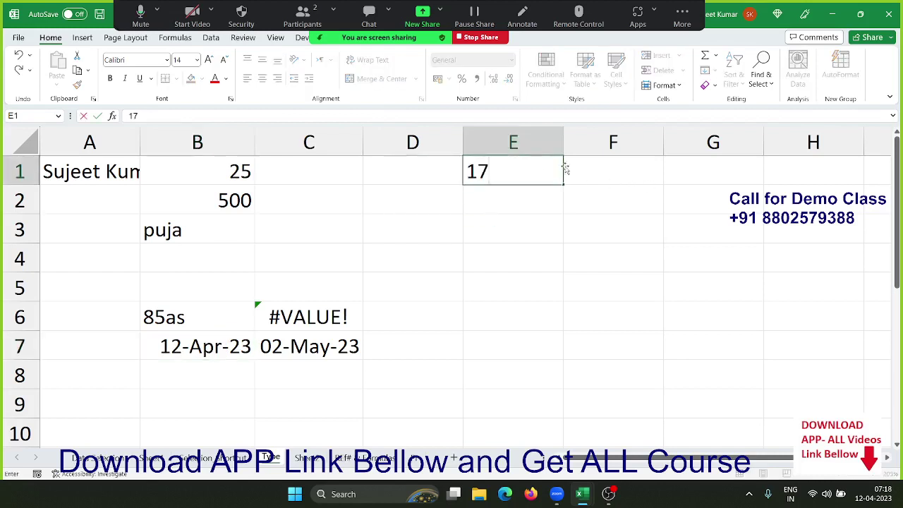
pyautogui.write(' f')
pyautogui.write('t')
pyautogui.press('Return')
pyautogui.write('80')
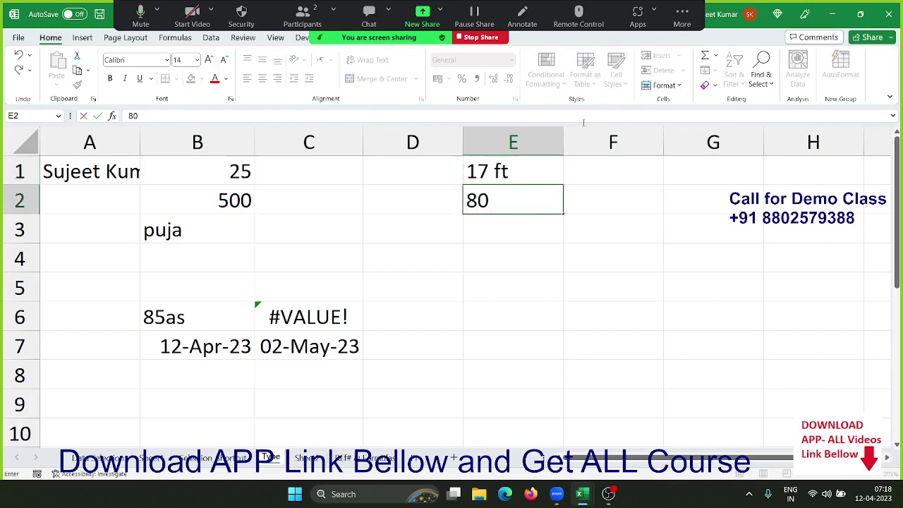
pyautogui.write(' ft')
pyautogui.press('Return')
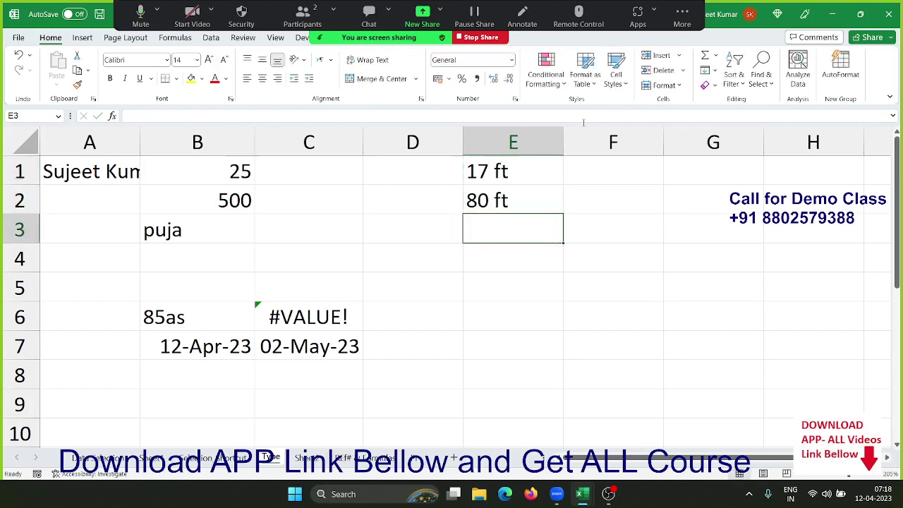
pyautogui.write('5')
pyautogui.press('BackSpace')
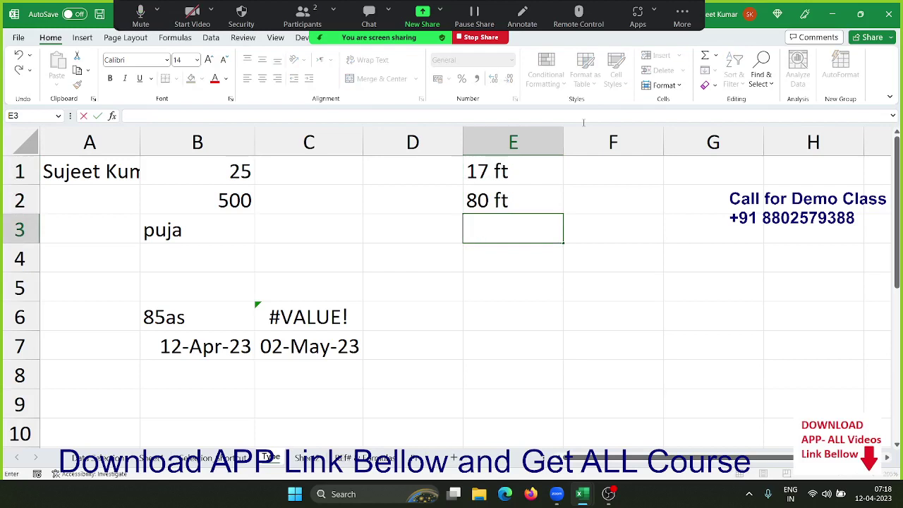
pyautogui.write('95 ft')
pyautogui.press('Return')
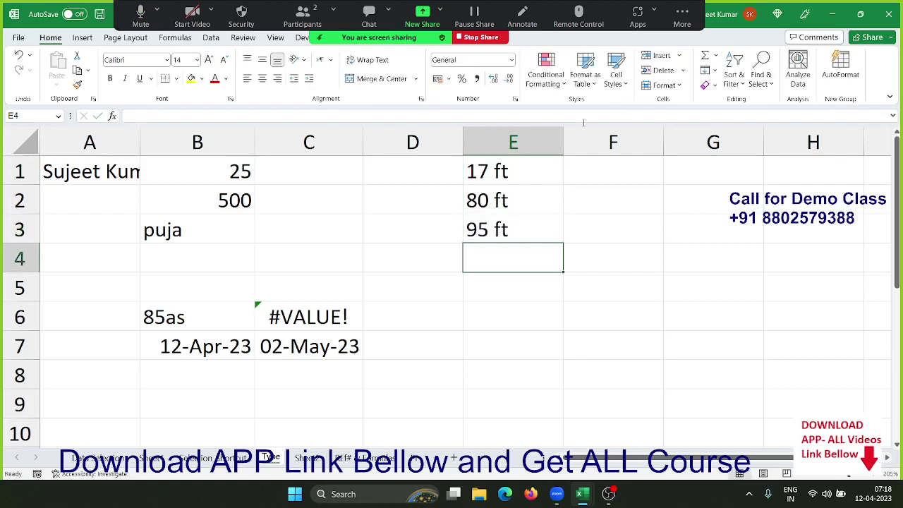
pyautogui.write('75 f')
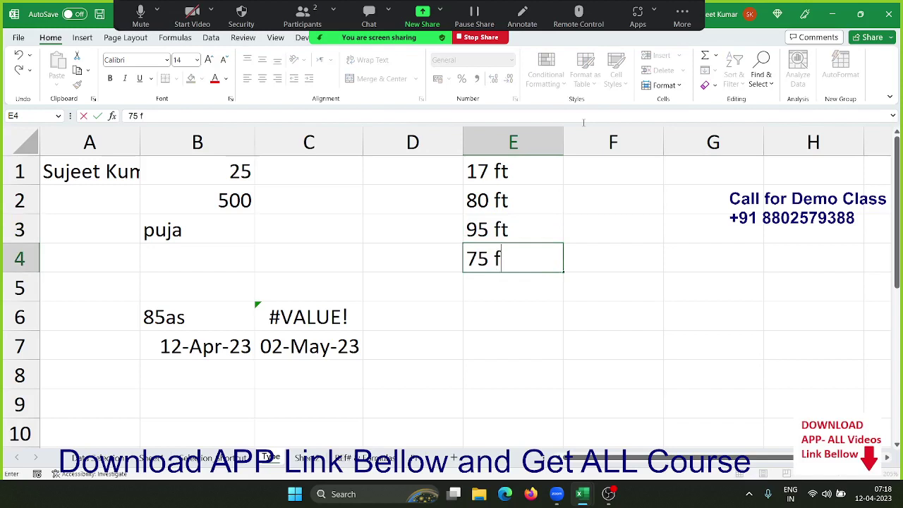
pyautogui.write('t')
pyautogui.press('Return')
pyautogui.write('65')
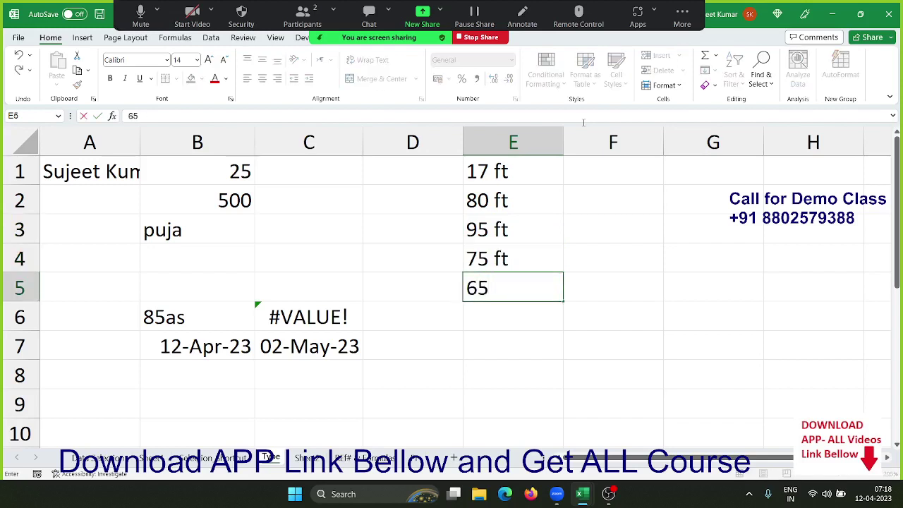
pyautogui.write(' ft')
pyautogui.press('Return')
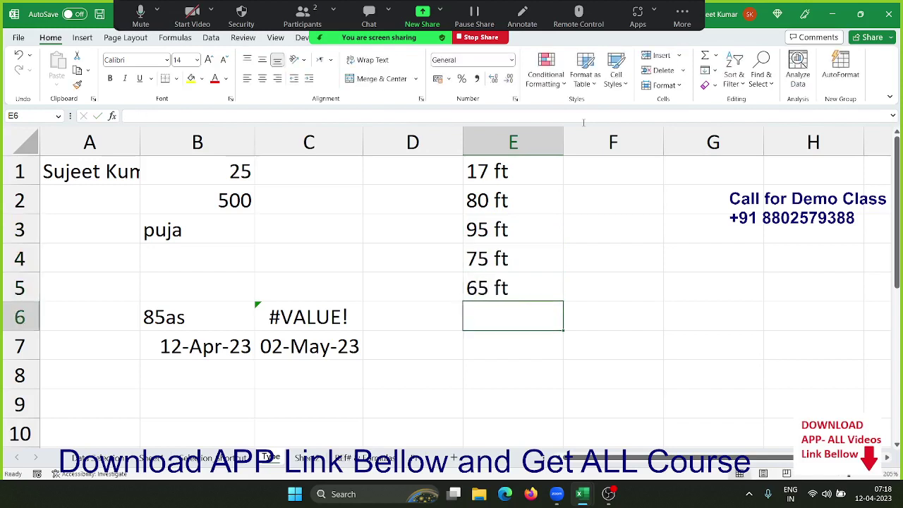
# Add a SUM formula in E6 over the column E lengths, which returns 0
pyautogui.write('=su')
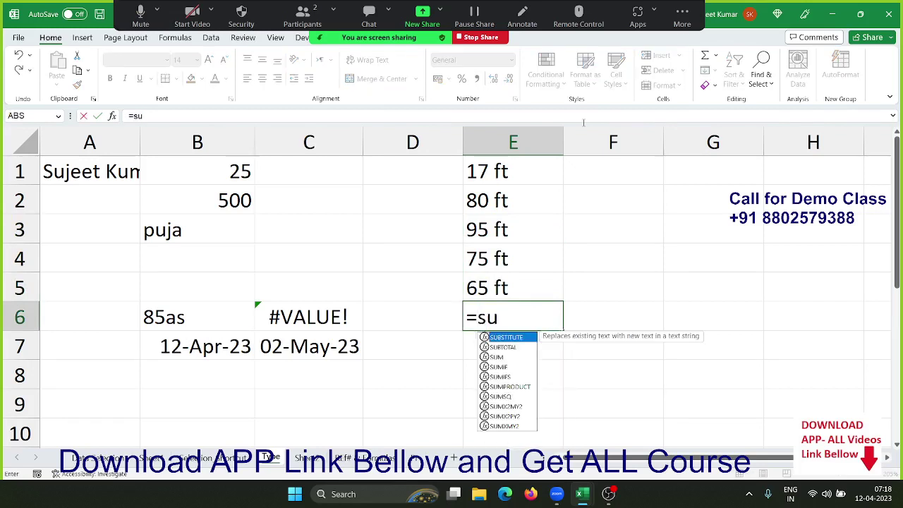
pyautogui.write('m')
pyautogui.press('Tab')
pyautogui.press('Up')
pyautogui.hotkey('shift', 'Up')
pyautogui.hotkey('shift', 'Up')
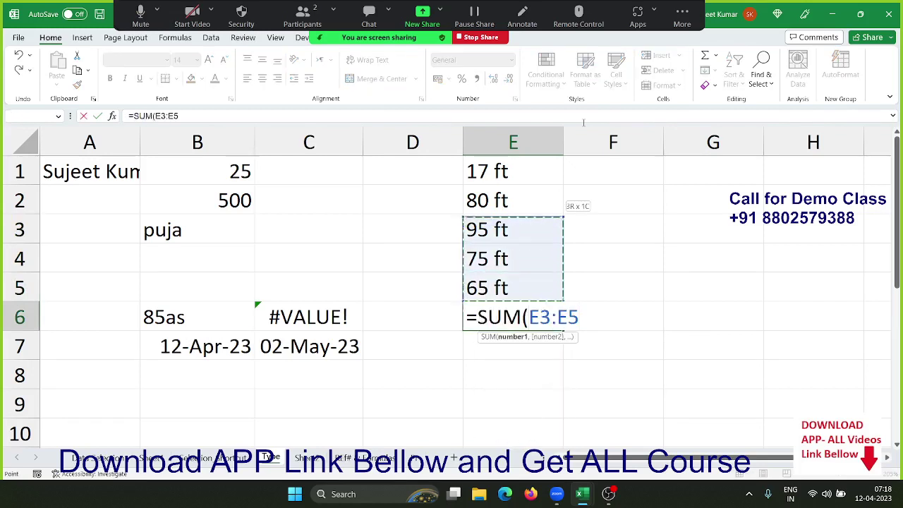
pyautogui.hotkey('shift', 'Up')
pyautogui.hotkey('shift', 'Up')
pyautogui.press('Return')
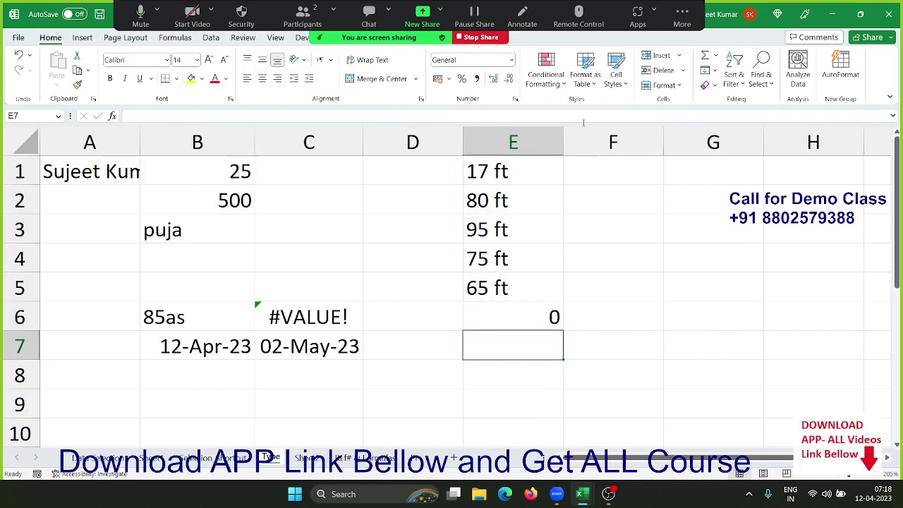
# Enter the plain numbers 17, 80, 95, 75 and 65 in F1:F5
pyautogui.press('Up')
pyautogui.press('Up')
pyautogui.press('Up')
pyautogui.press('Up')
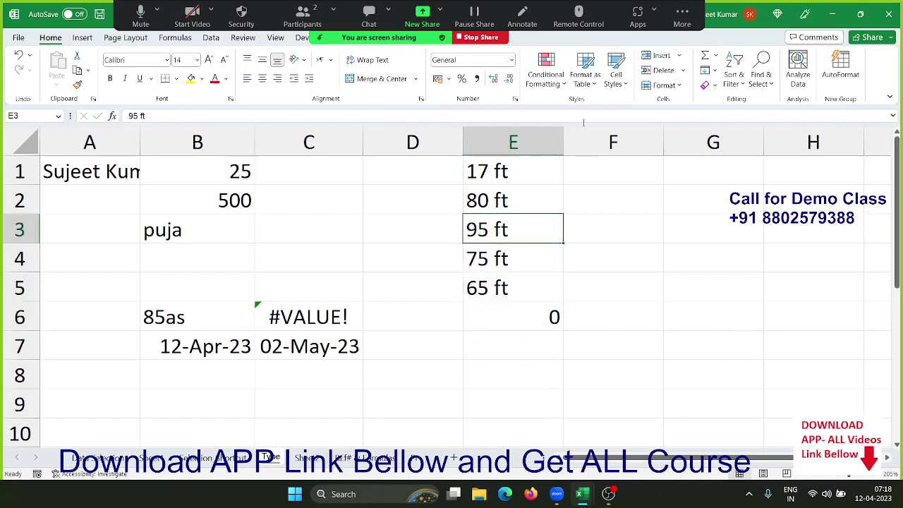
pyautogui.press('Up')
pyautogui.press('Up')
pyautogui.press('Right')
pyautogui.write('17')
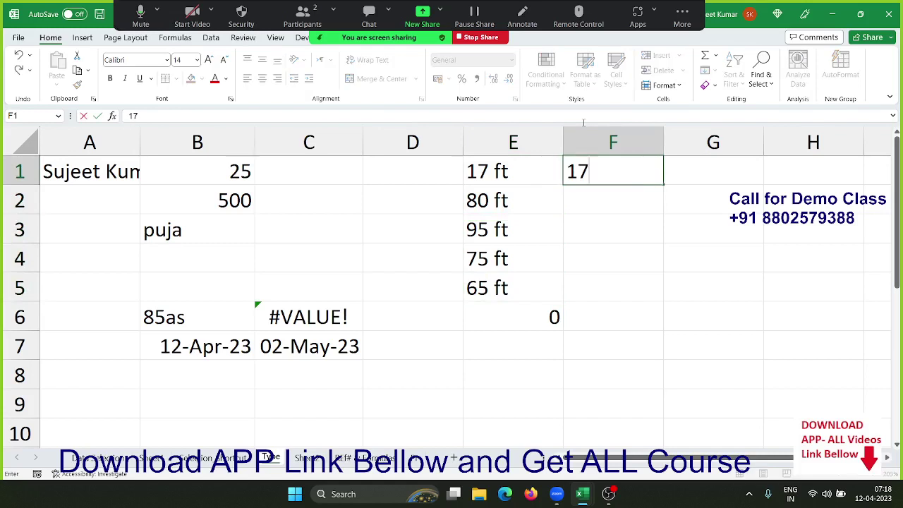
pyautogui.press('Return')
pyautogui.write('80')
pyautogui.press('Return')
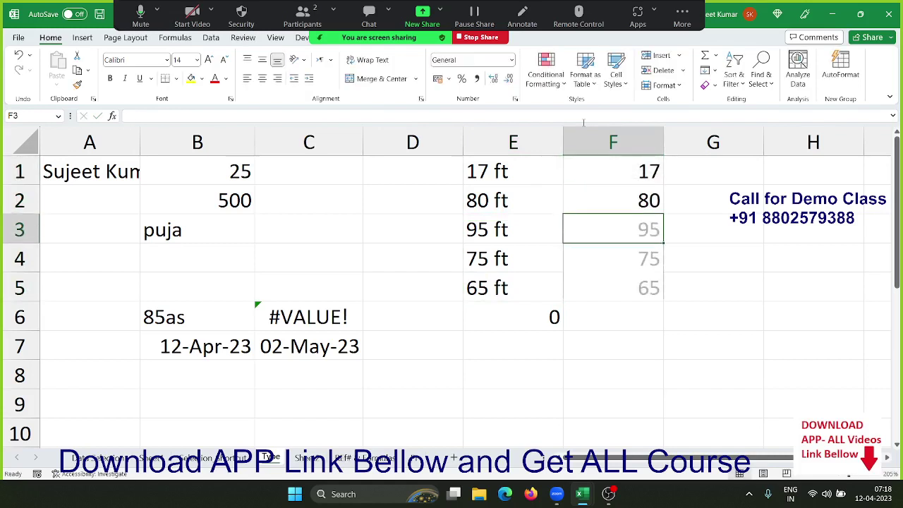
pyautogui.write('9')
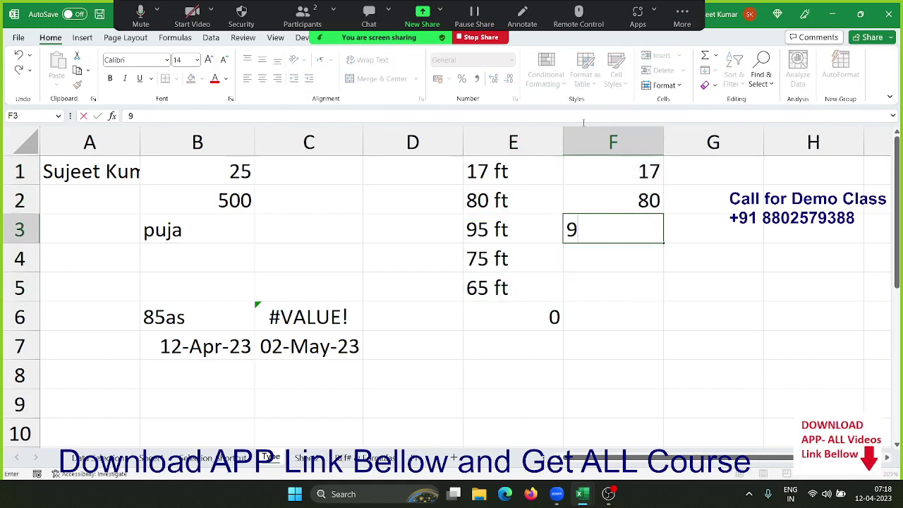
pyautogui.write('5')
pyautogui.press('Return')
pyautogui.write('75')
pyautogui.press('Return')
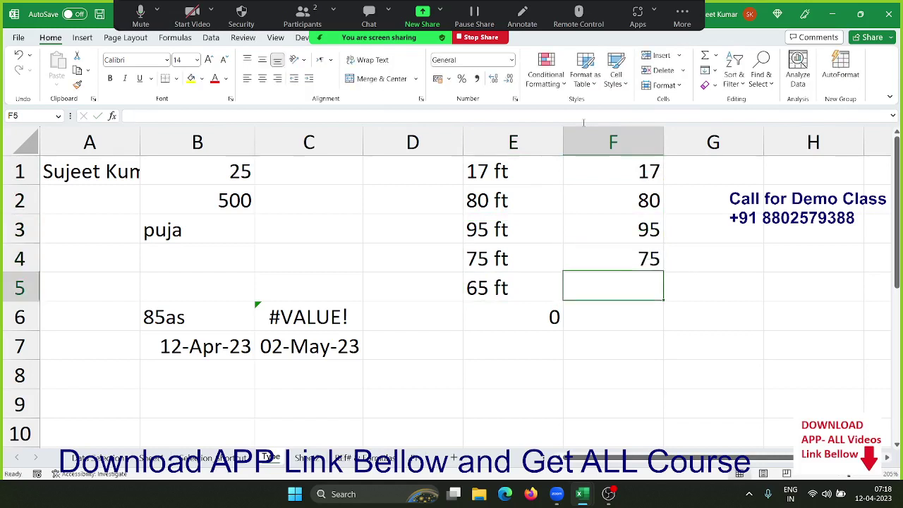
pyautogui.write('65')
pyautogui.press('Return')
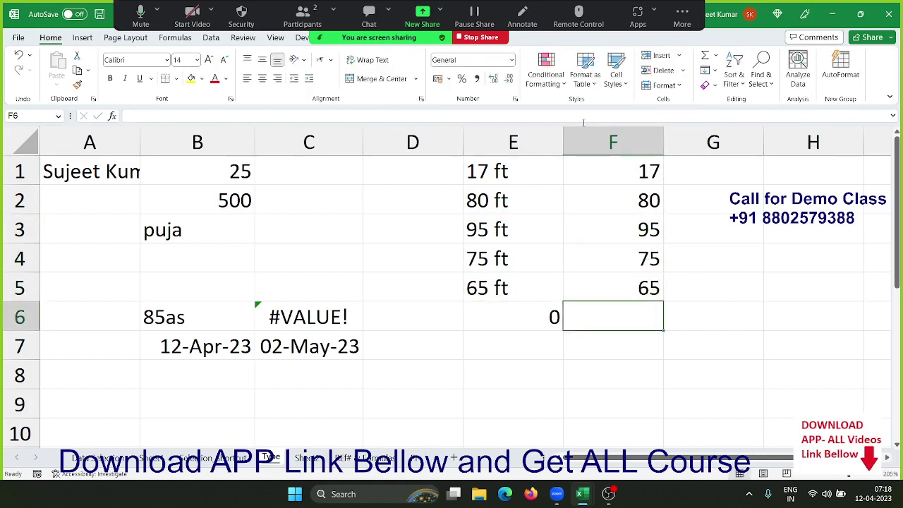
# Fill 'Ft' into G1:G5 as a test, clear it again, and select F1:F5
pyautogui.press('Up')
pyautogui.press('Right')
pyautogui.press('Up')
pyautogui.press('Up')
pyautogui.press('Up')
pyautogui.press('Up')
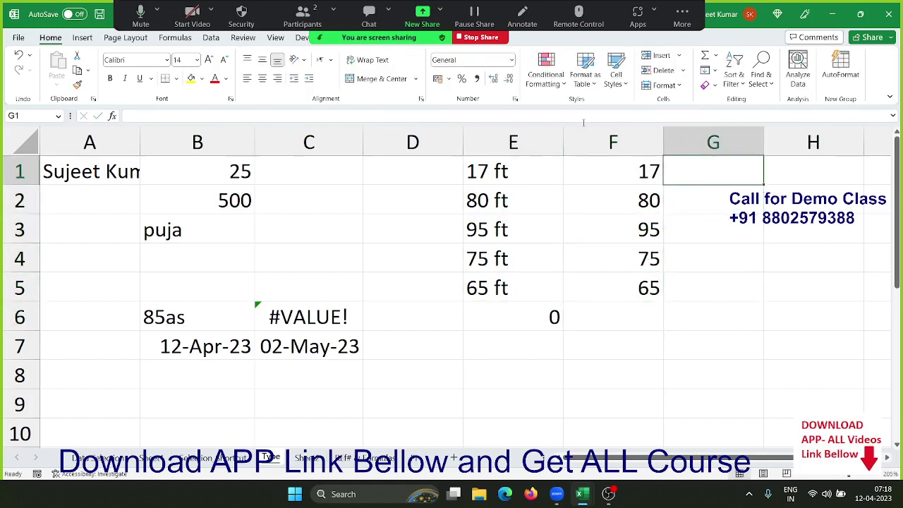
pyautogui.write('Ft')
pyautogui.press('Return')
pyautogui.press('Left')
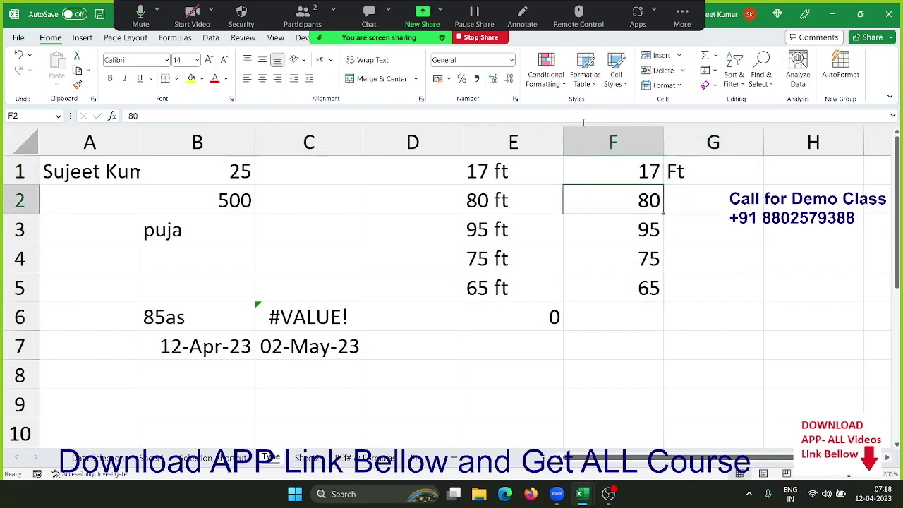
pyautogui.press('Down')
pyautogui.press('Down')
pyautogui.press('Down')
pyautogui.press('Right')
pyautogui.hotkey('shift', 'Up')
pyautogui.hotkey('shift', 'Up')
pyautogui.hotkey('shift', 'Up')
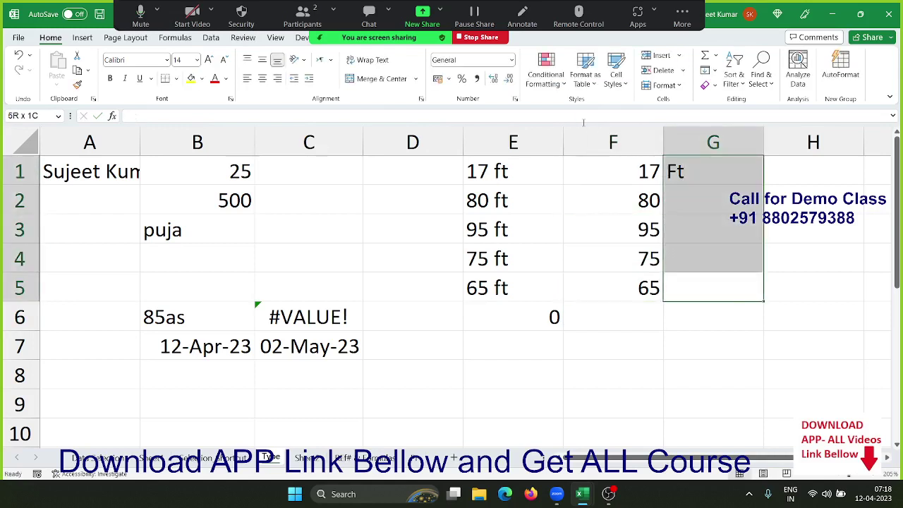
pyautogui.hotkey('ctrl', 'e')
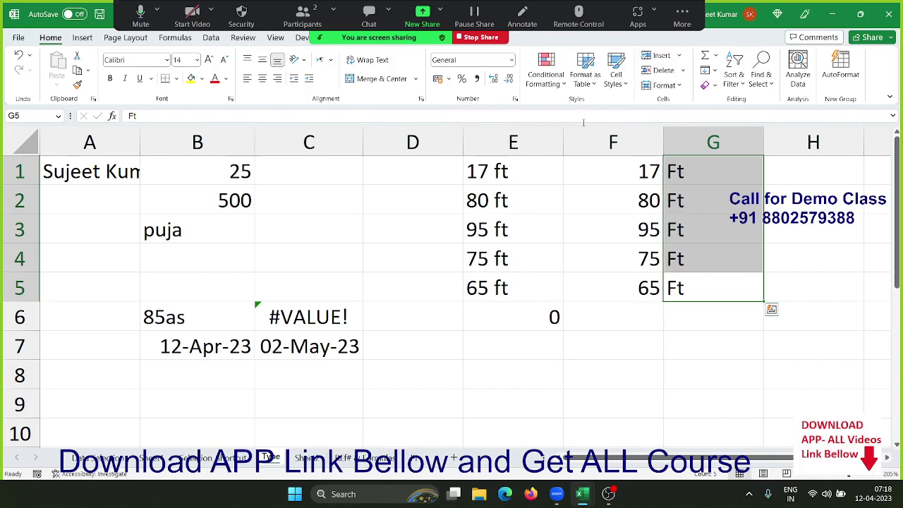
pyautogui.press('Delete')
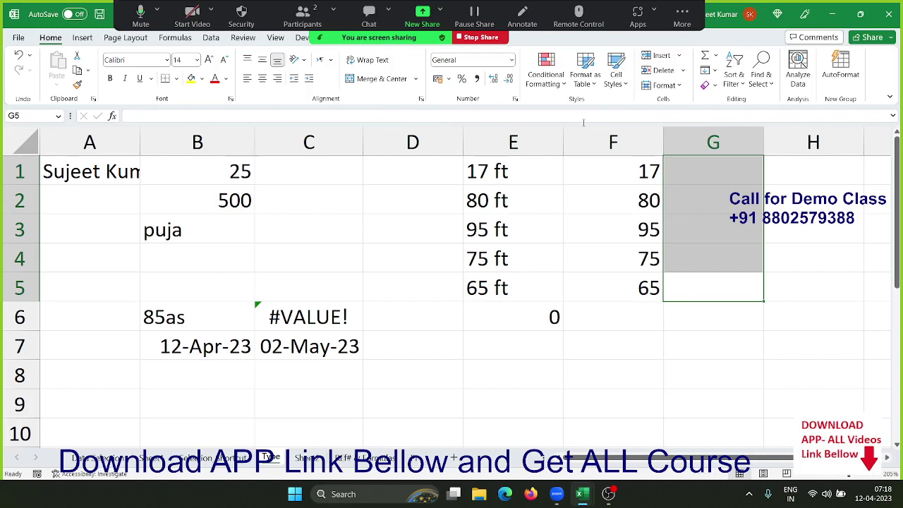
pyautogui.press('Left')
pyautogui.hotkey('shift', 'Up')
pyautogui.hotkey('shift', 'Up')
pyautogui.hotkey('shift', 'Up')
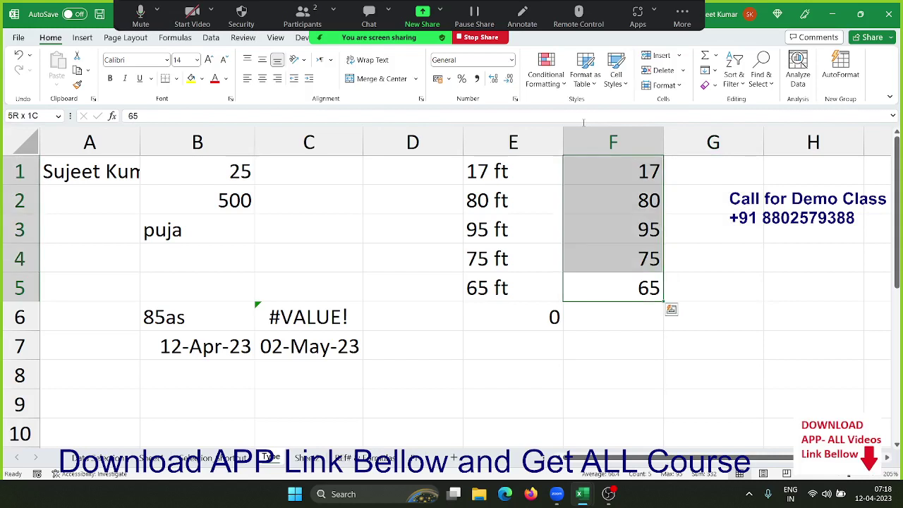
# Apply the custom number format 0 "FT" to F1:F5
pyautogui.click(515, 99)
pyautogui.click(282, 283)
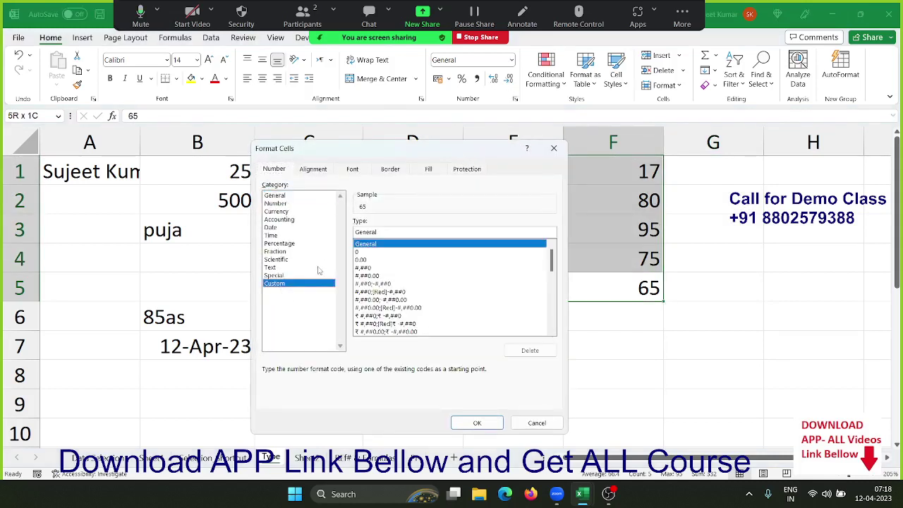
pyautogui.hotkey('ctrl', 'a')
pyautogui.write('0')
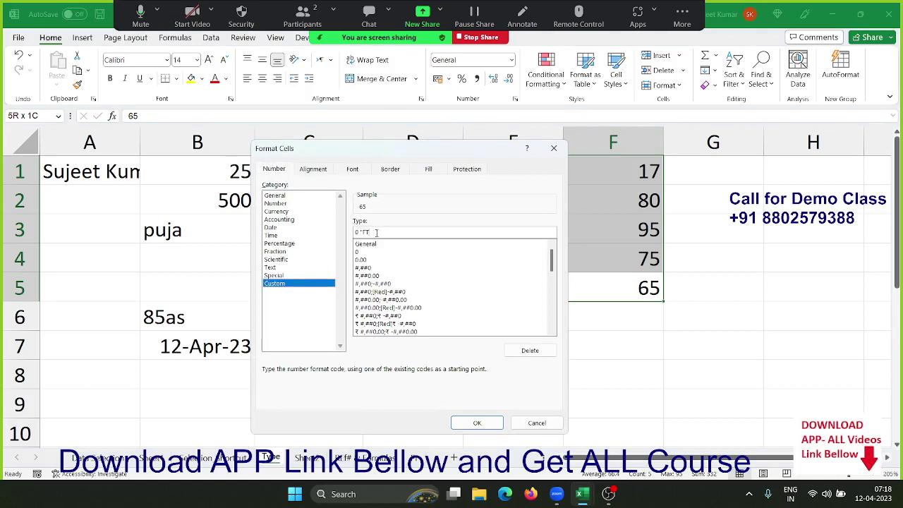
pyautogui.write('"')
pyautogui.press('Return')
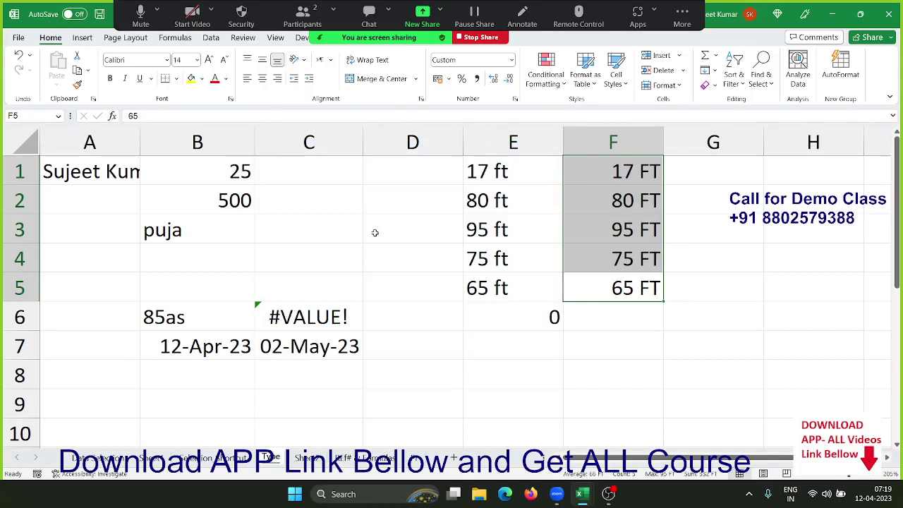
# Confirm F4 still holds a plain number, then AutoSum F1:F5 in F6 to get 332
pyautogui.press('Up')
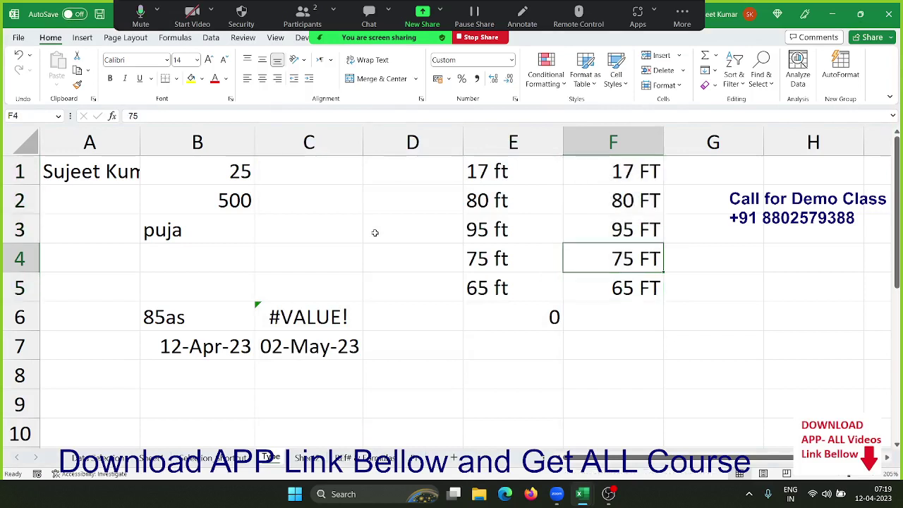
pyautogui.doubleClick(144, 114)
pyautogui.press('Escape')
pyautogui.press('Down')
pyautogui.press('Down')
pyautogui.hotkey('alt', '=')
pyautogui.hotkey('ctrl', 'Return')
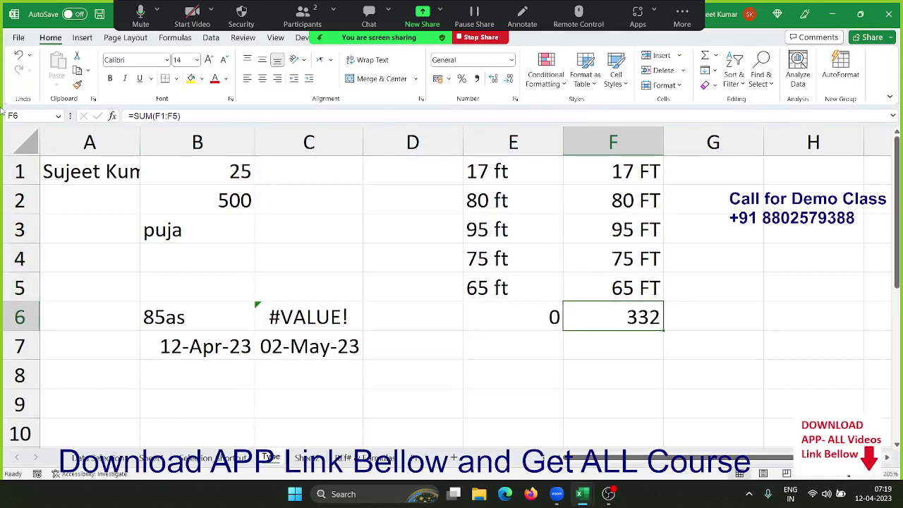
pyautogui.press('Down')
pyautogui.press('Down')
pyautogui.press('Down')
pyautogui.press('Left')
pyautogui.press('Left')
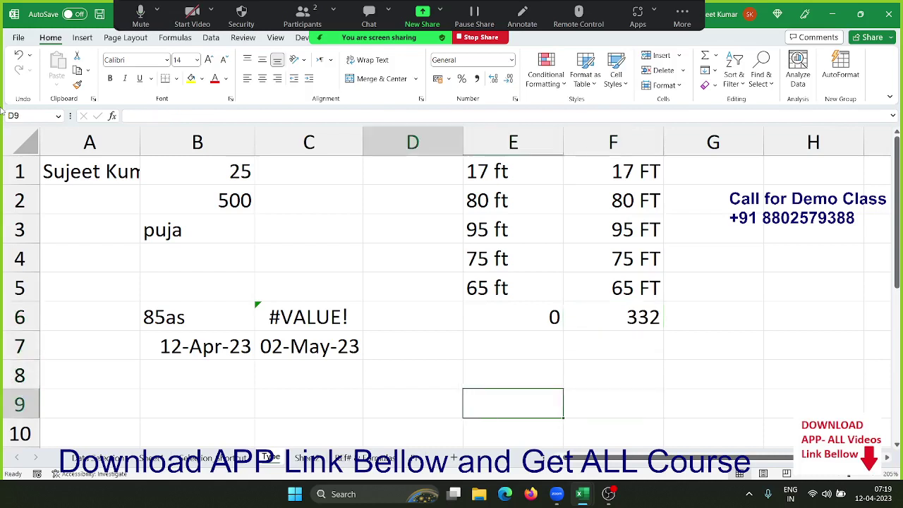
pyautogui.press('Left')
pyautogui.press('Left')
pyautogui.press('Left')
pyautogui.press('Down')
pyautogui.press('Down')
pyautogui.press('Down')
pyautogui.press('Down')
pyautogui.press('Right')
pyautogui.press('Up')
pyautogui.press('Up')
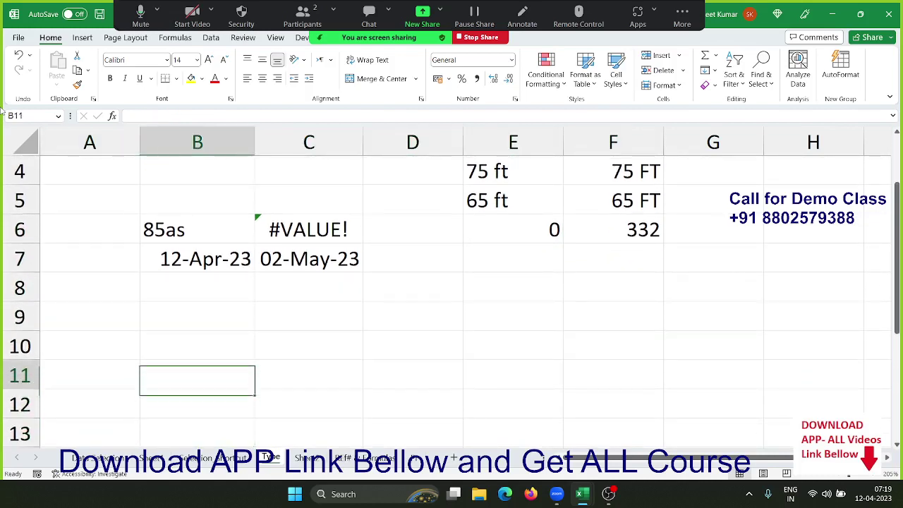
pyautogui.press('Up')
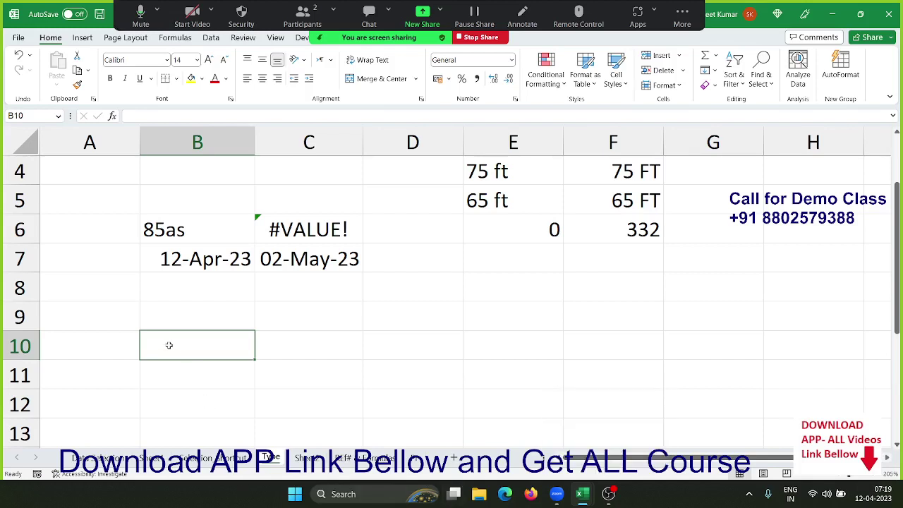
# Enter the date 12/4 in B10 so it displays 12-Apr
pyautogui.write('12/')
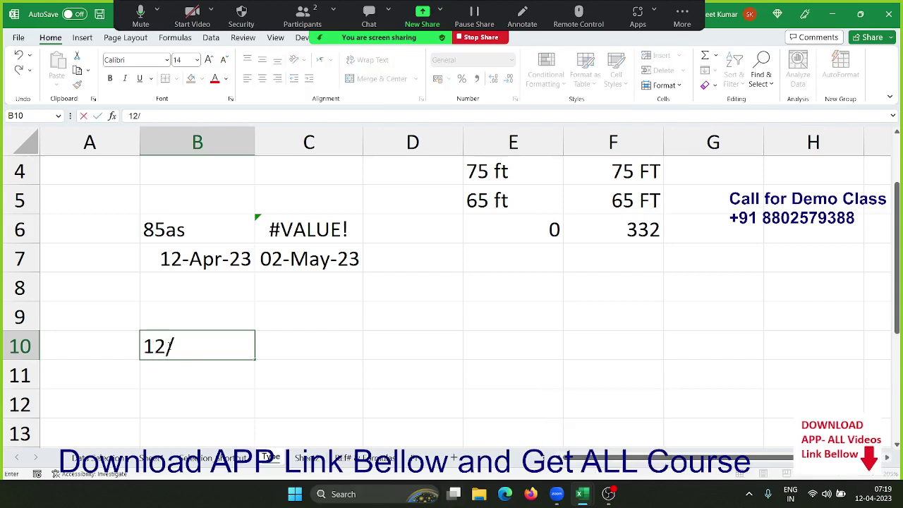
pyautogui.write('4')
pyautogui.press('BackSpace')
pyautogui.press('BackSpace')
pyautogui.press('BackSpace')
pyautogui.press('BackSpace')
pyautogui.write('4/12')
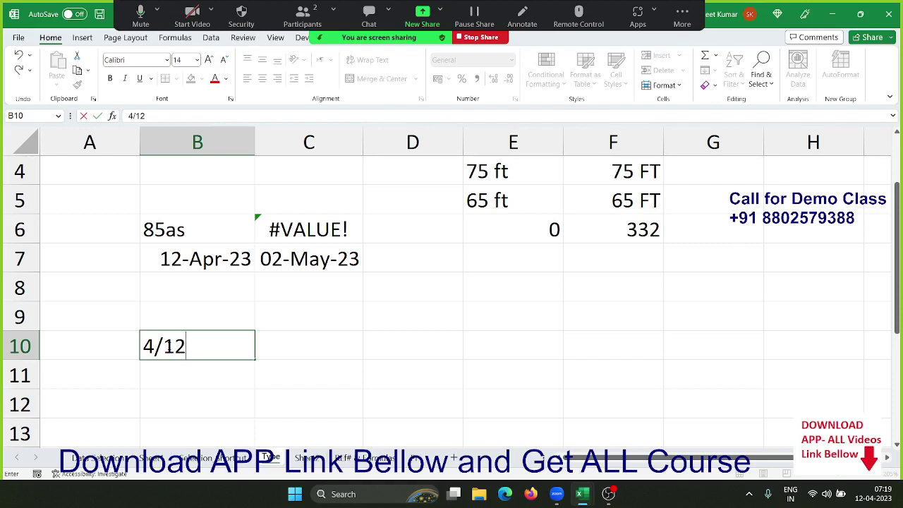
pyautogui.press('BackSpace')
pyautogui.press('BackSpace')
pyautogui.press('BackSpace')
pyautogui.press('BackSpace')
pyautogui.write('12')
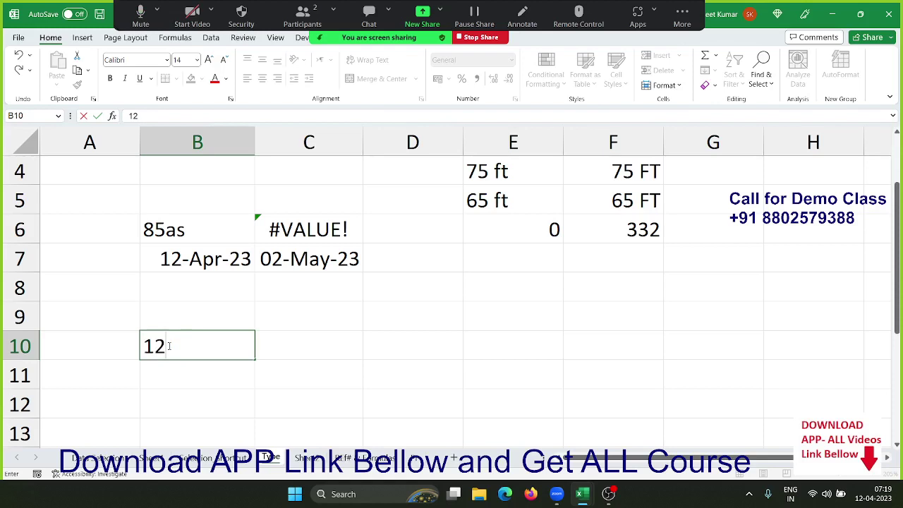
pyautogui.write('/14')
pyautogui.press('BackSpace')
pyautogui.press('BackSpace')
pyautogui.write('4')
pyautogui.press('Return')
# Enter 23.03.2023 in C10, which stays as text because of the dots
pyautogui.press('Up')
pyautogui.press('Right')
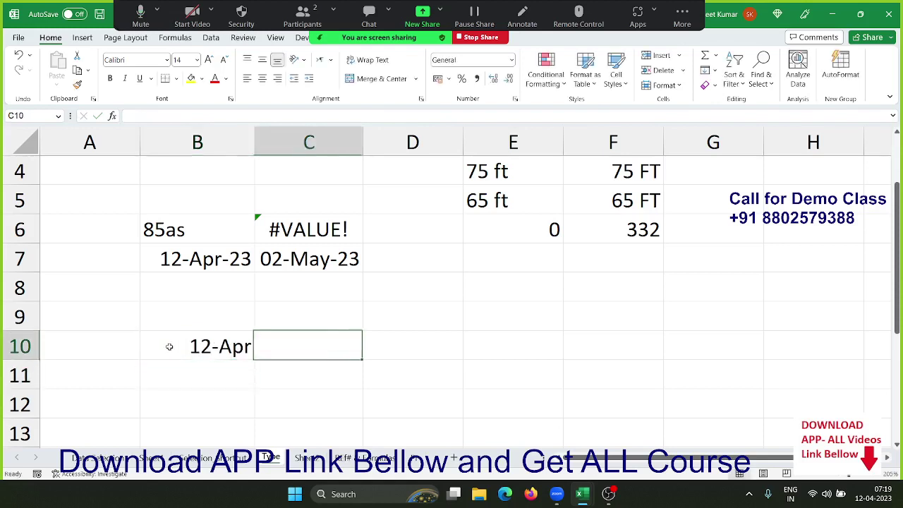
pyautogui.write('23')
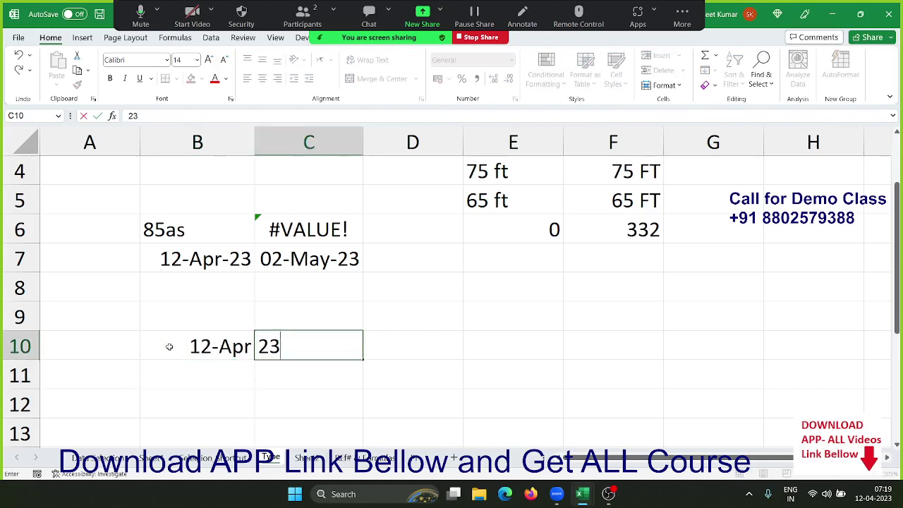
pyautogui.write('.0')
pyautogui.write('3.2023')
pyautogui.press('Return')
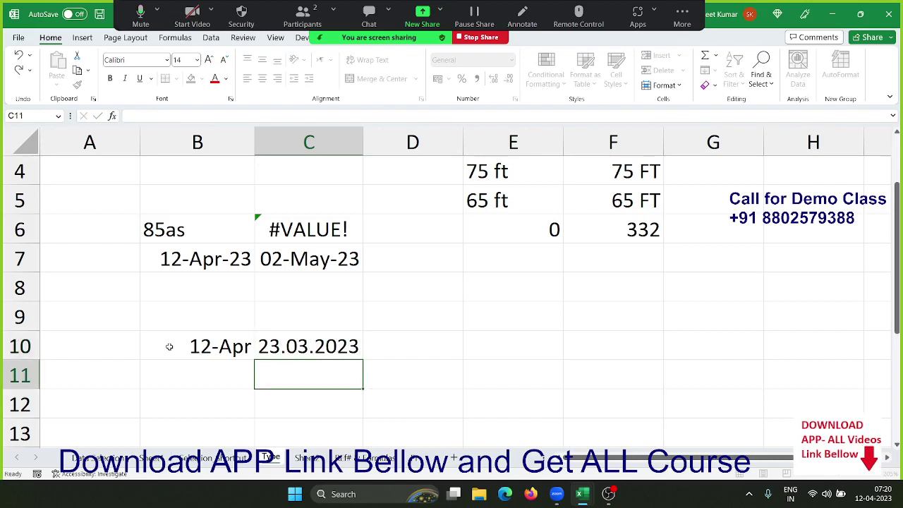
pyautogui.press('Up')
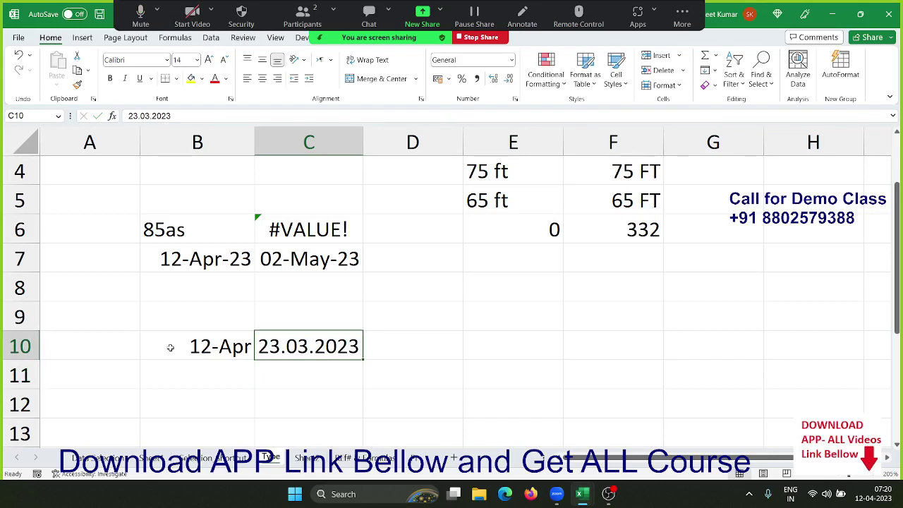
pyautogui.press('Down')
pyautogui.press('Down')
pyautogui.press('Down')
pyautogui.press('Left')
pyautogui.press('Up')
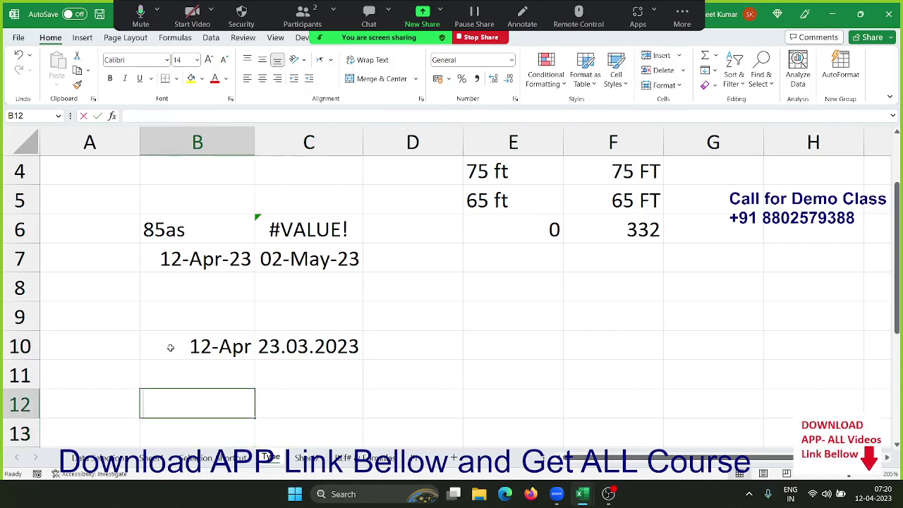
# Enter the times 7:20 in B12, 6:00 PM in C12 and 18:00 in D12
pyautogui.write('7:20')
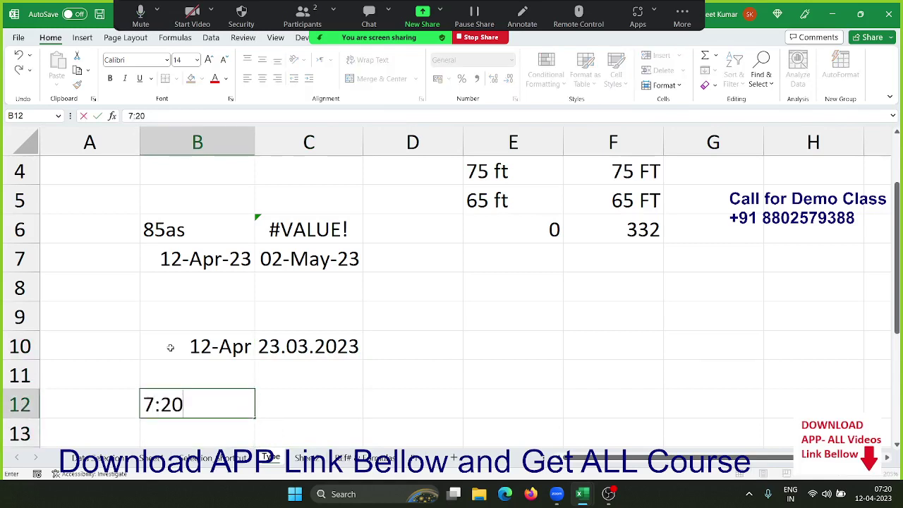
pyautogui.press('Return')
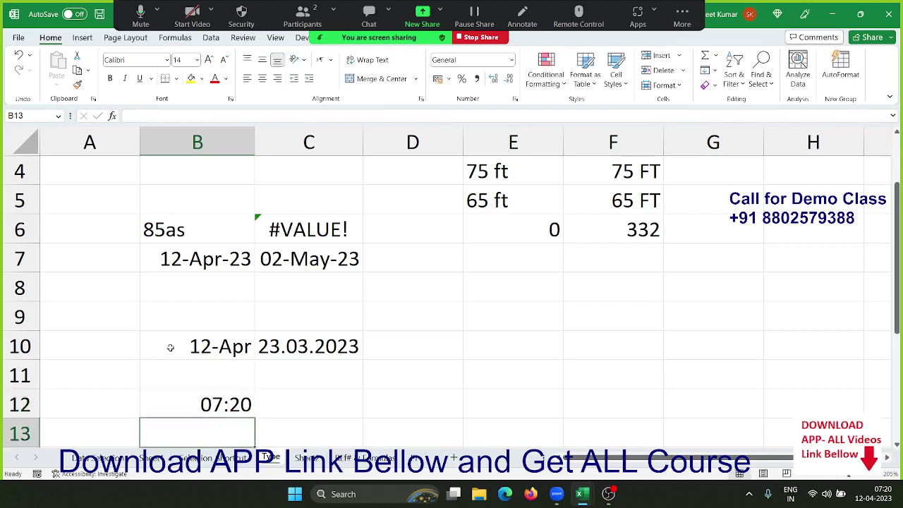
pyautogui.press('Up')
pyautogui.press('Right')
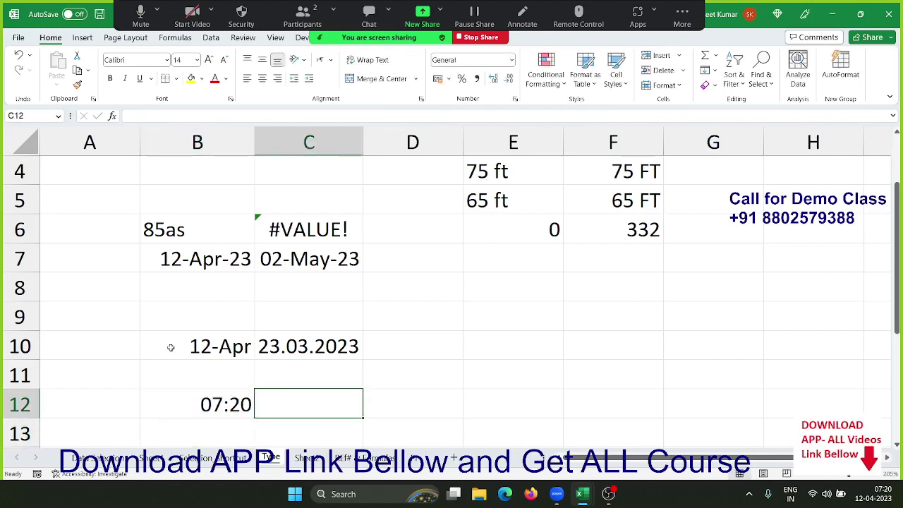
pyautogui.write('6:00 ')
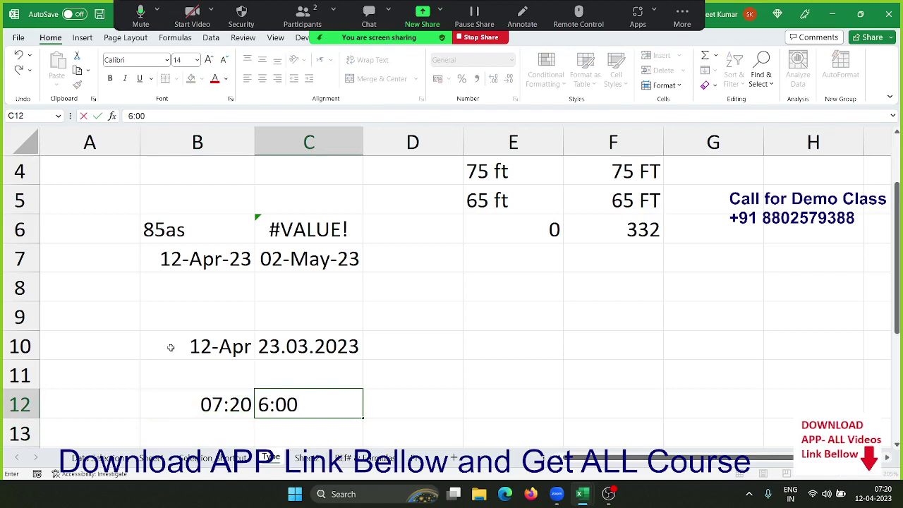
pyautogui.write('PM')
pyautogui.press('Return')
pyautogui.press('Up')
pyautogui.press('Right')
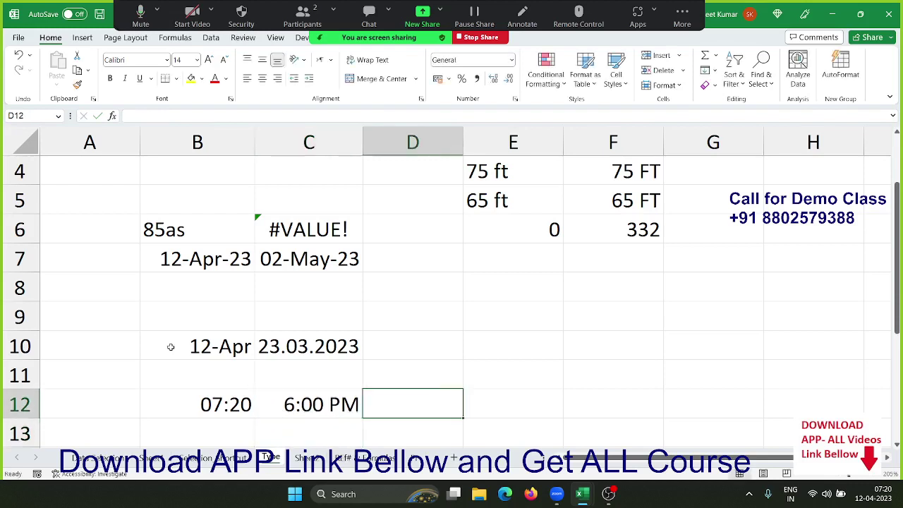
pyautogui.write('18:')
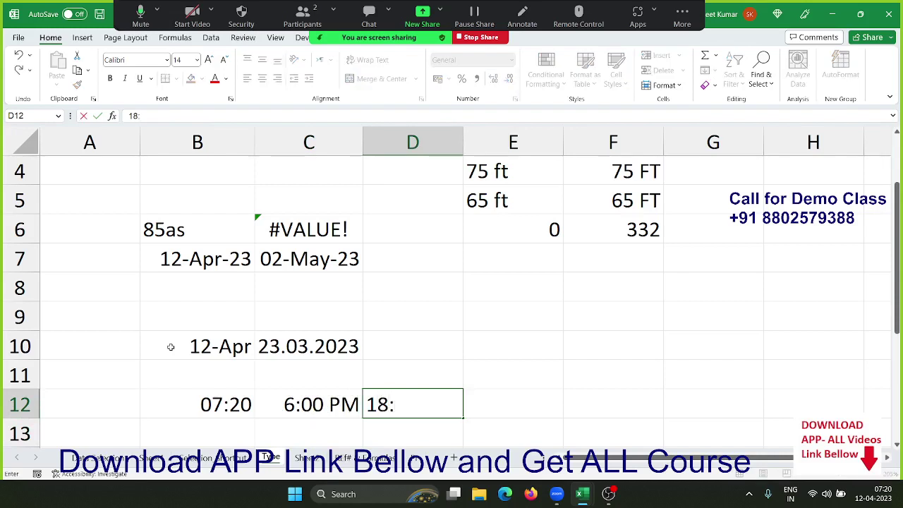
pyautogui.write('00')
pyautogui.press('Return')
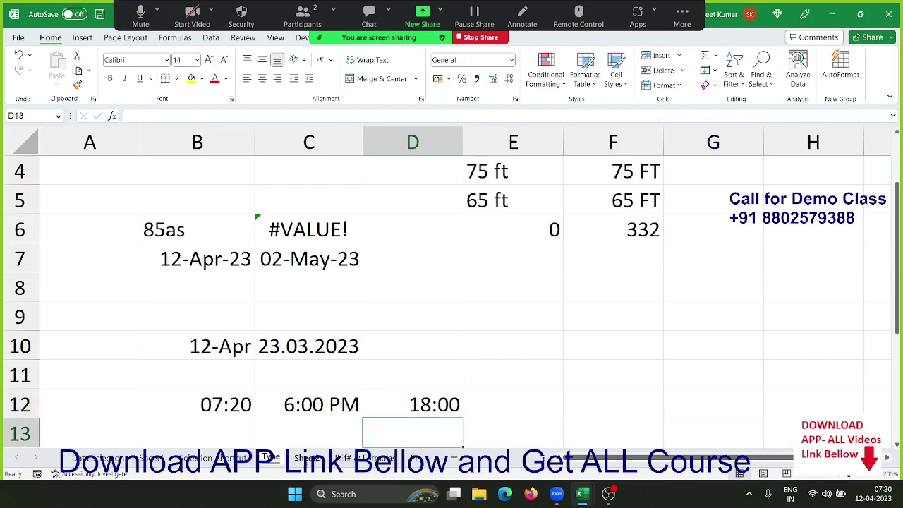
pyautogui.click(303, 459)
# Permanently delete Sheet2, the Daily Cash tracker sheet
pyautogui.rightClick(304, 459)
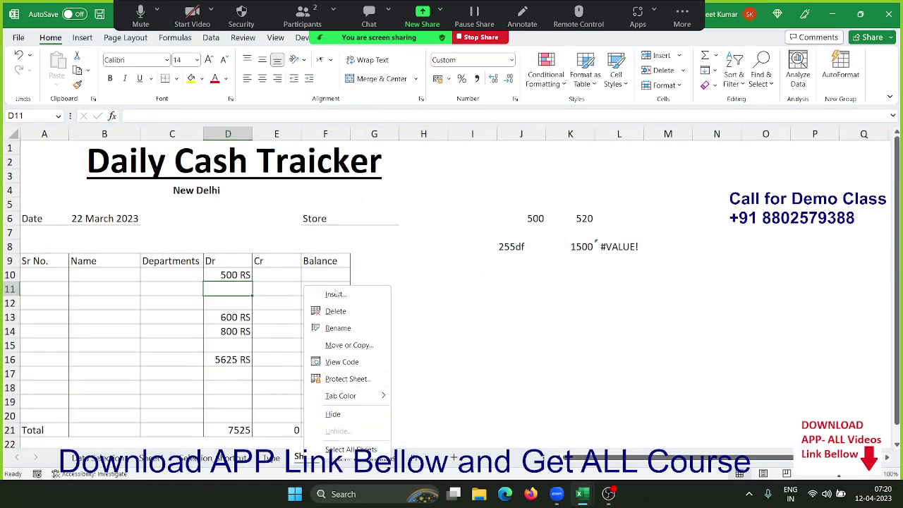
pyautogui.click(340, 322)
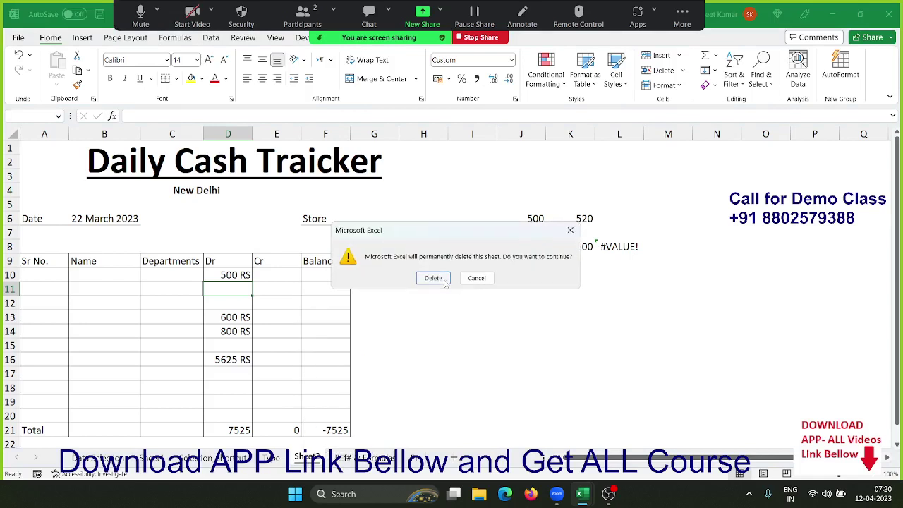
pyautogui.click(443, 281)
# Clear the charge values in B2:B8 on the formulas sheet
pyautogui.click(305, 339)
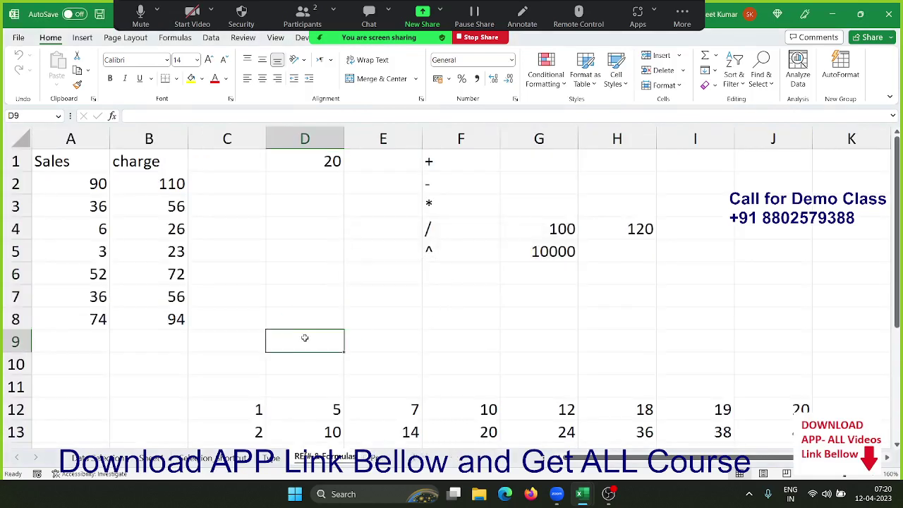
pyautogui.press('Left')
pyautogui.press('Left')
pyautogui.press('Left')
pyautogui.press('Up')
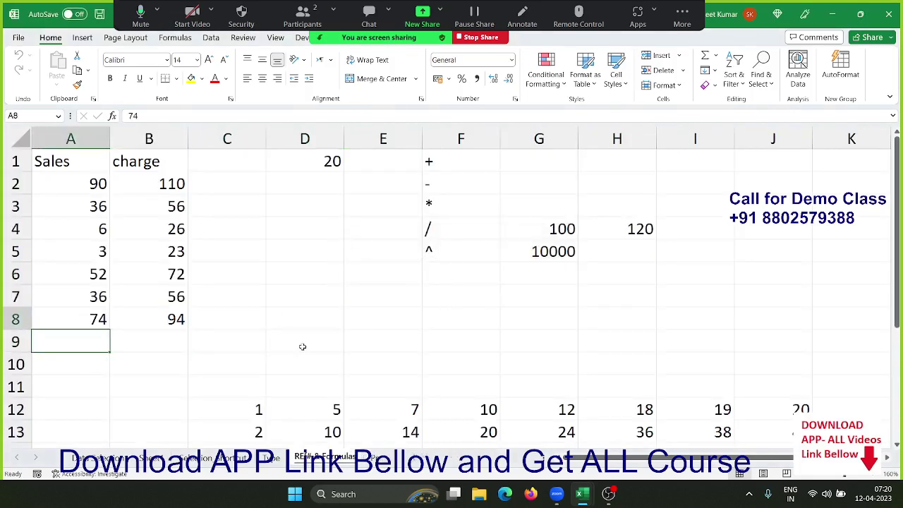
pyautogui.hotkey('ctrl', 'Up')
pyautogui.press('Right')
pyautogui.press('Down')
pyautogui.hotkey('ctrl', 'shift', 'Down')
pyautogui.press('Delete')
pyautogui.press('Left')
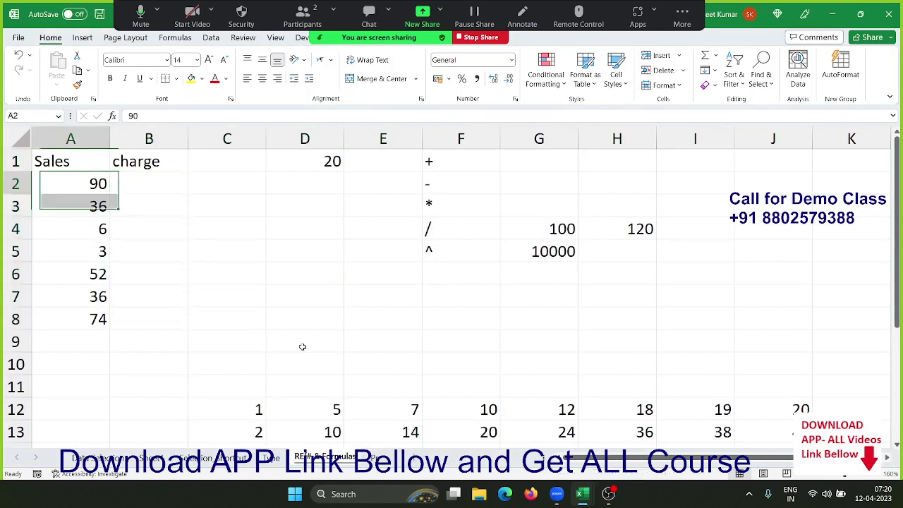
pyautogui.hotkey('ctrl', 'shift', 'Down')
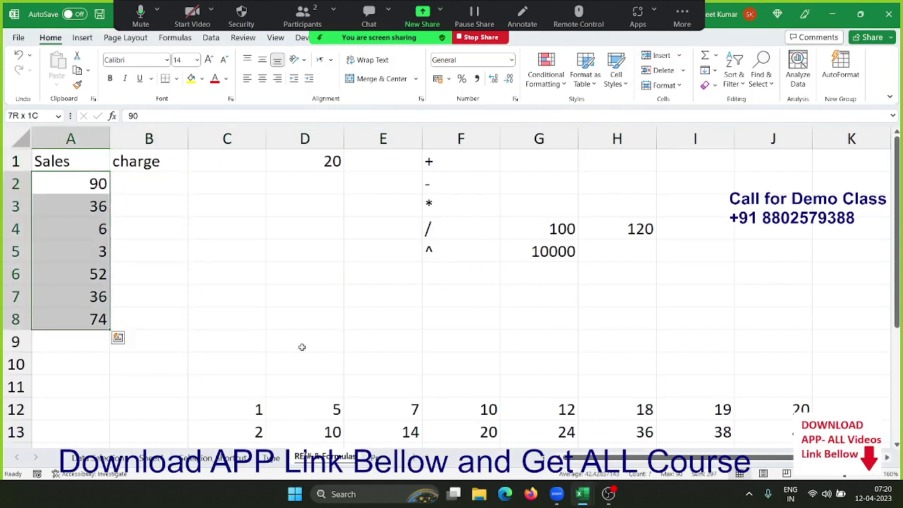
pyautogui.press('Right')
# Enter =A2+20 in B2 so the first charge shows 110
pyautogui.write('=')
pyautogui.press('Left')
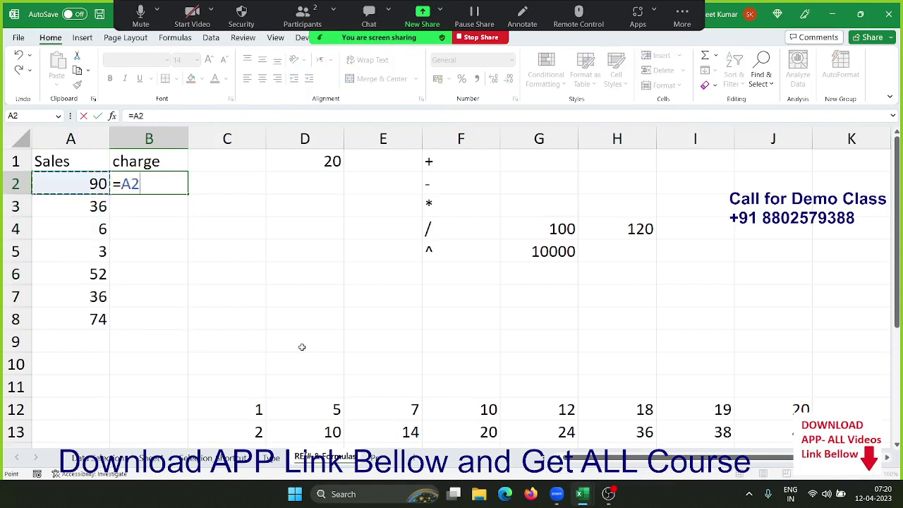
pyautogui.write('+20')
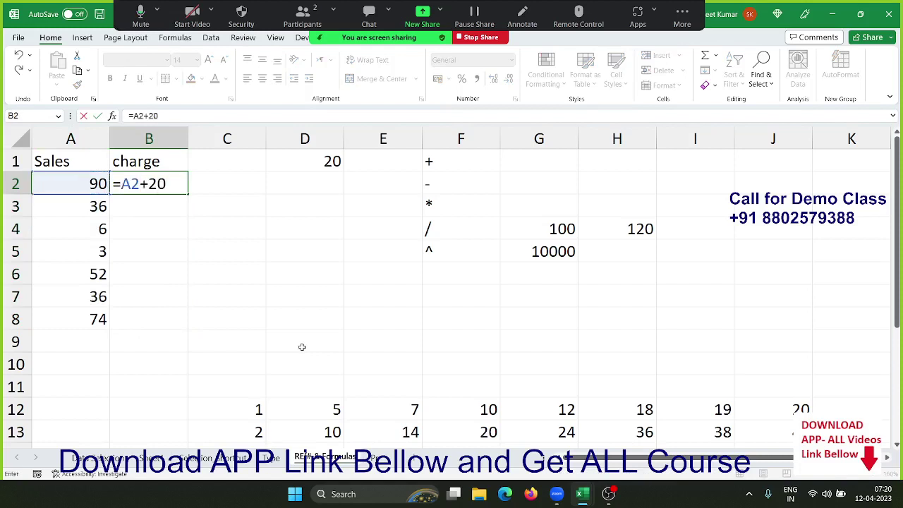
pyautogui.press('Escape')
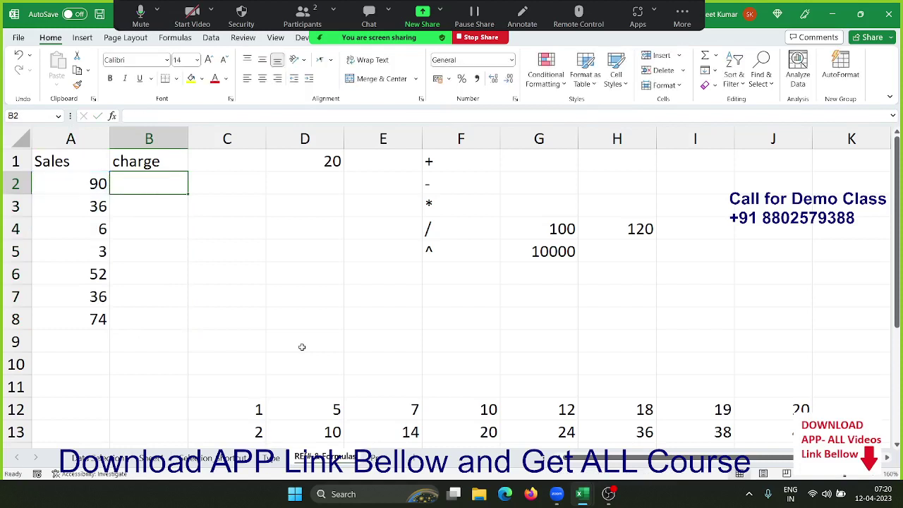
pyautogui.write('=')
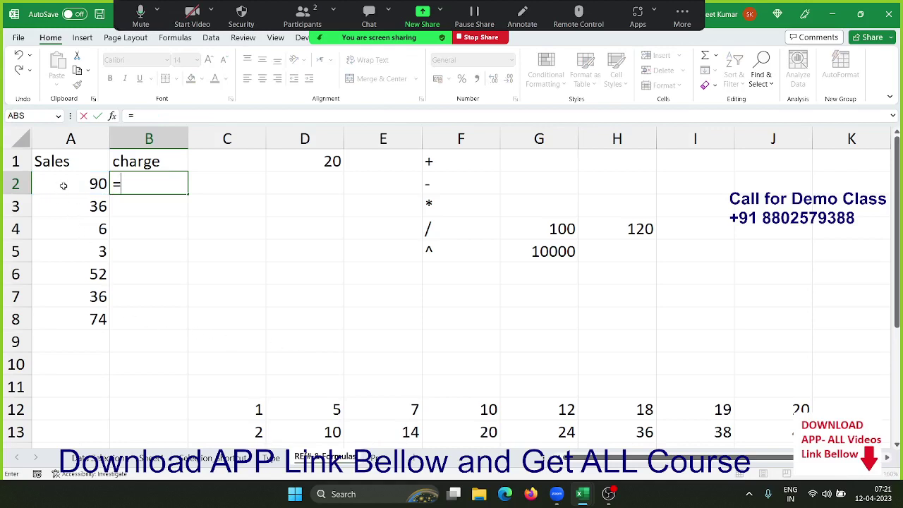
pyautogui.click(64, 185)
pyautogui.write('+')
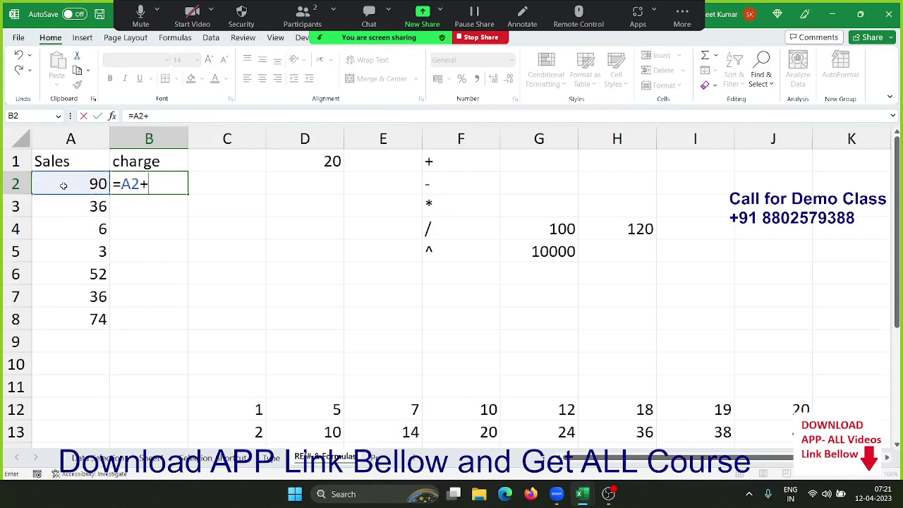
pyautogui.write('20')
pyautogui.press('Return')
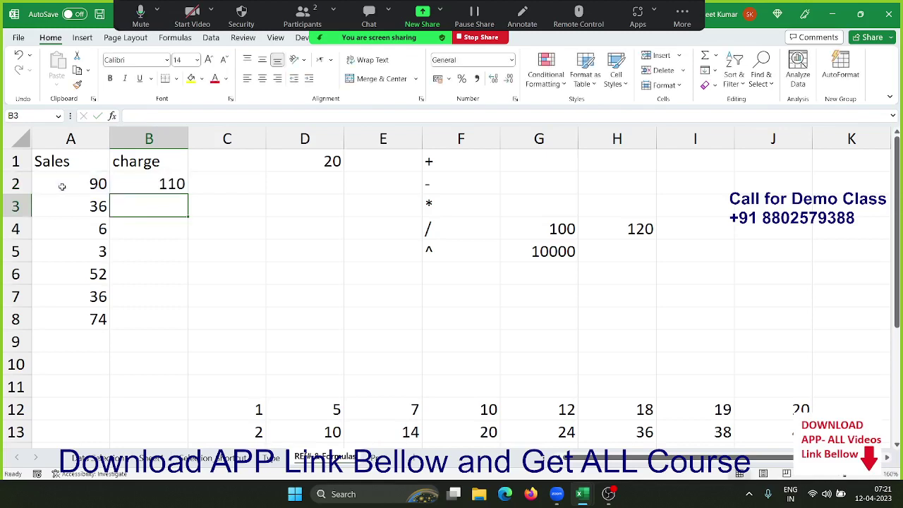
pyautogui.press('Up')
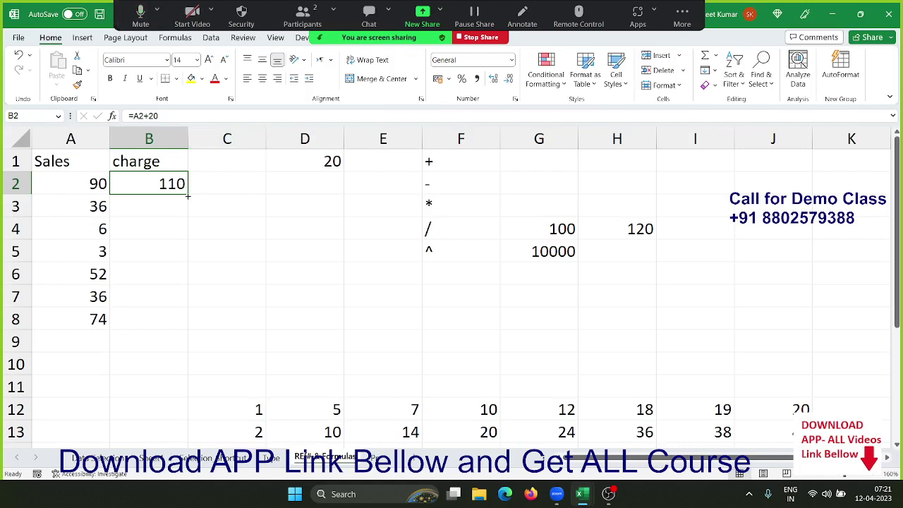
# Copy the charge formula down to B8 and check the copied formulas in column B
pyautogui.moveTo(187, 197); pyautogui.dragTo(181, 323)
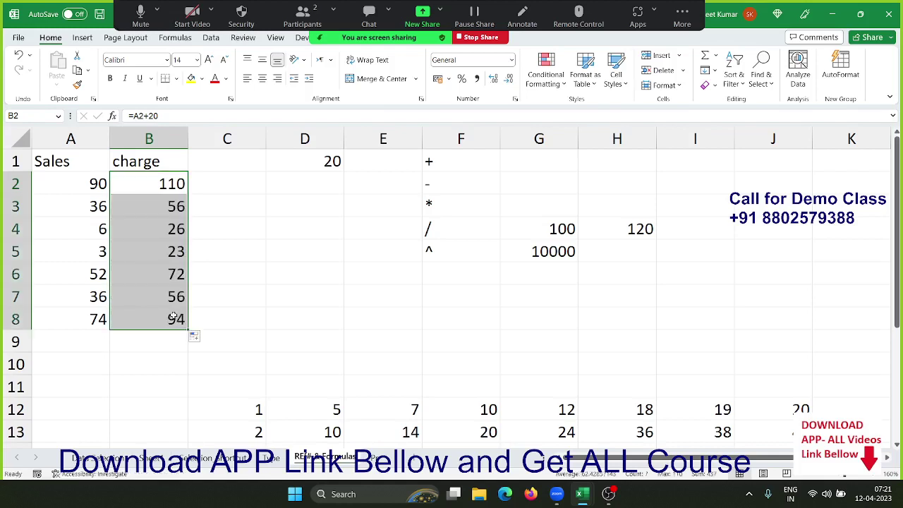
pyautogui.click(145, 186)
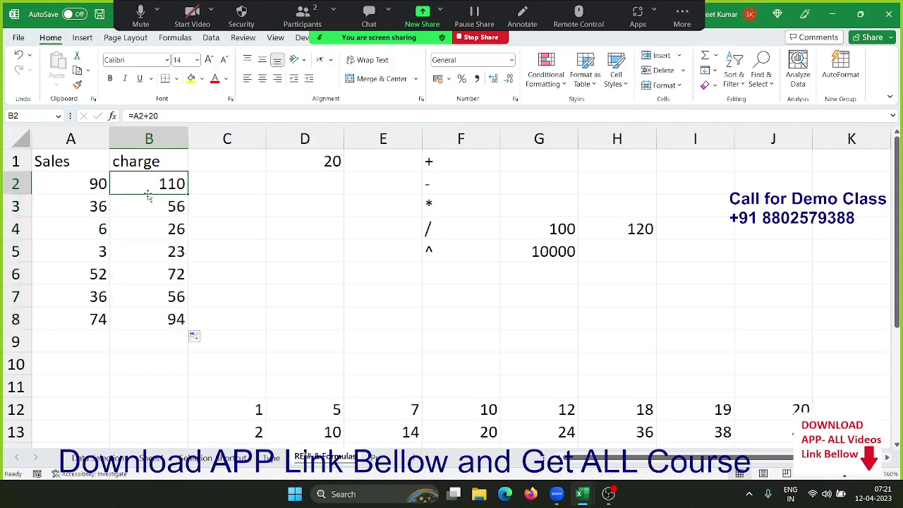
pyautogui.click(156, 230)
pyautogui.click(159, 251)
pyautogui.click(154, 318)
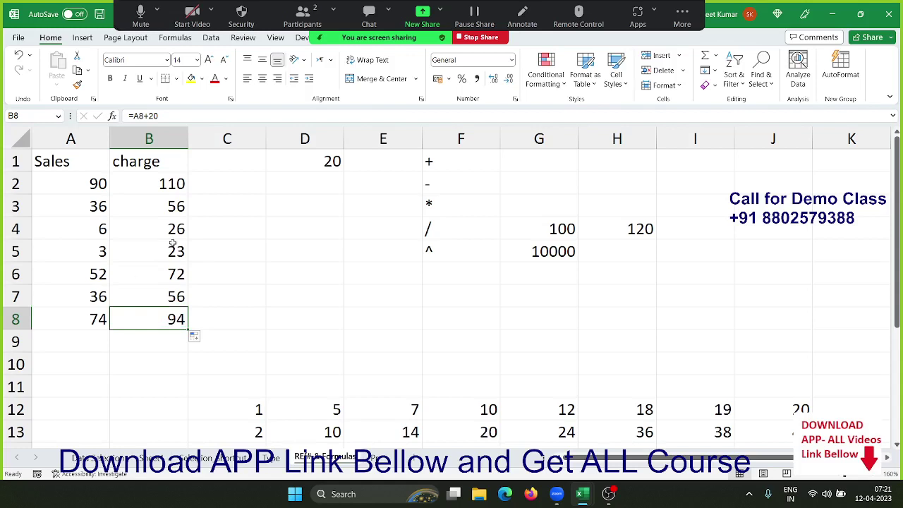
pyautogui.click(162, 207)
pyautogui.press('Up')
pyautogui.hotkey('ctrl', 'shift', 'Down')
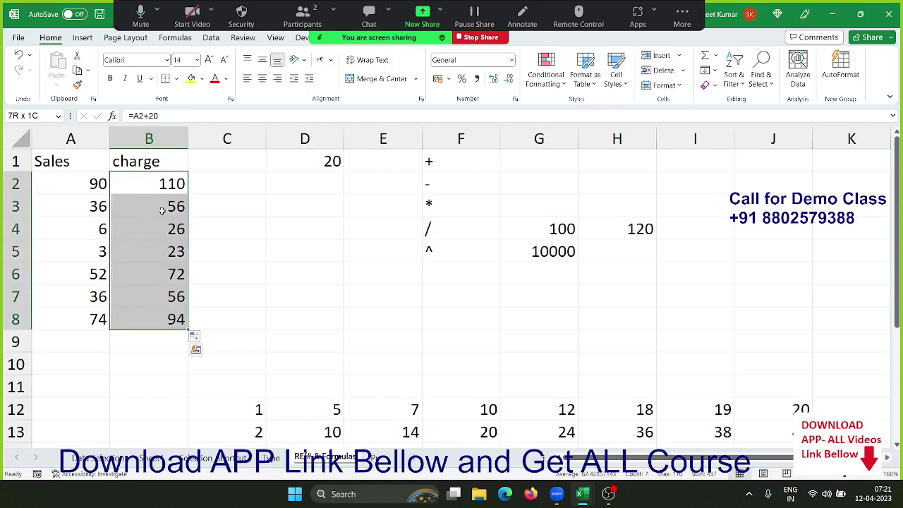
pyautogui.press('Delete')
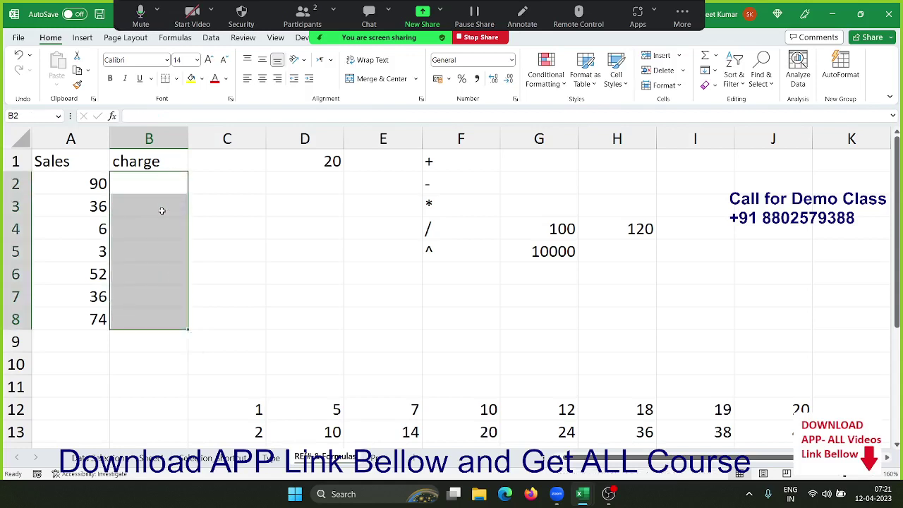
pyautogui.hotkey('ctrl', 'z')
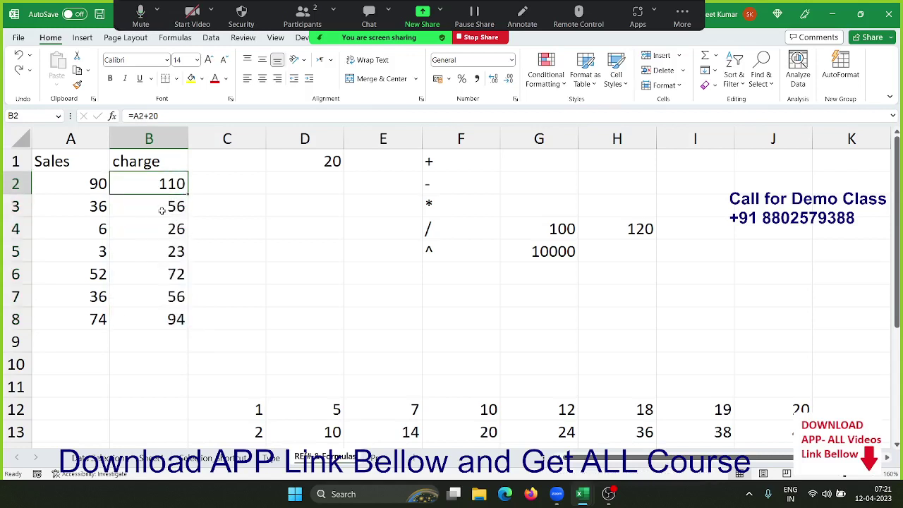
# Inspect the adjusted formulas in B2, B3 and B4
pyautogui.press('F2')
pyautogui.press('Return')
pyautogui.press('F2')
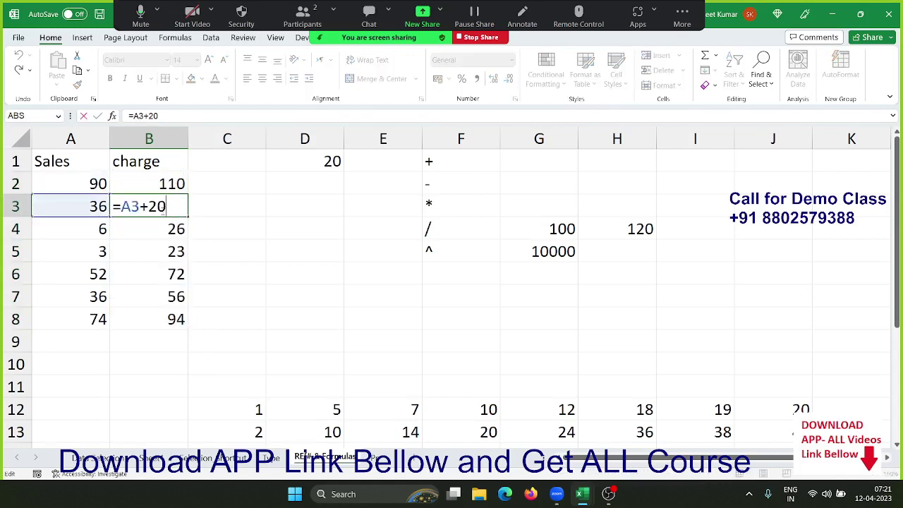
pyautogui.press('Return')
pyautogui.press('F2')
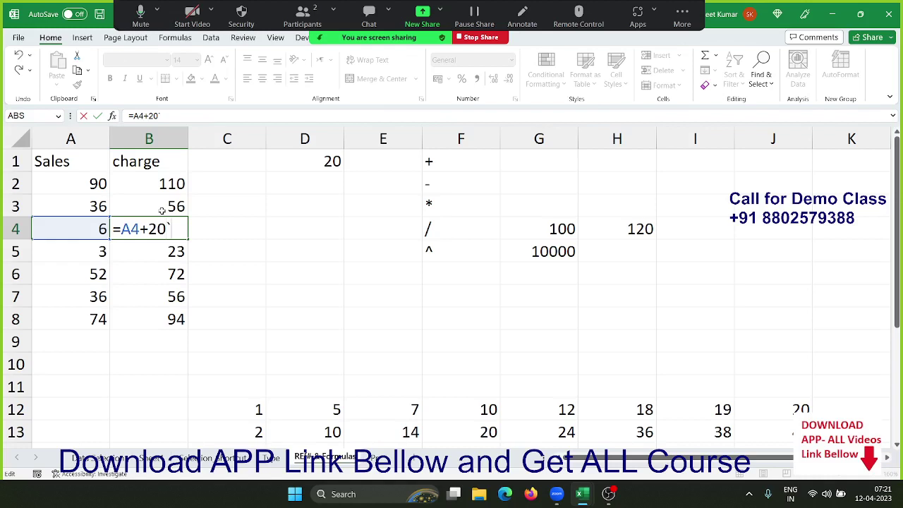
pyautogui.press('Up')
pyautogui.press('Up')
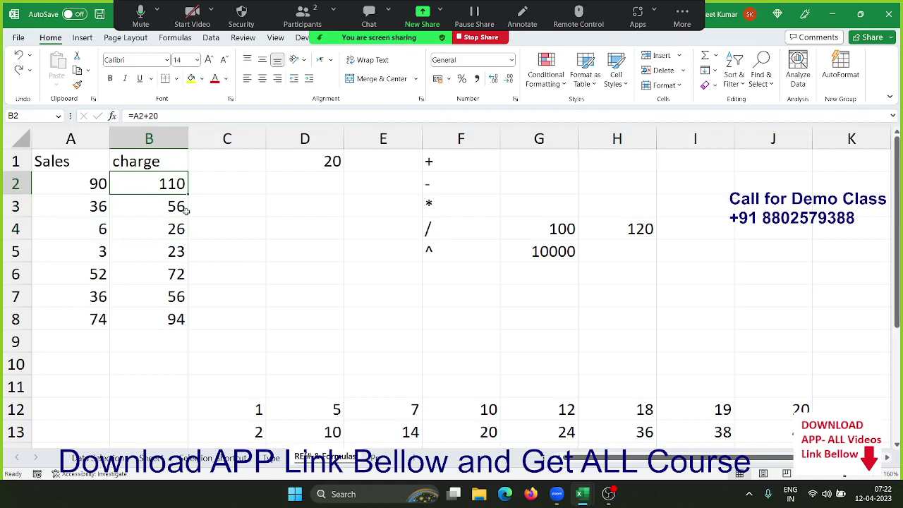
# Copy B2's formula across into C2, then clear everything in B2:C8
pyautogui.moveTo(187, 195); pyautogui.dragTo(233, 190)
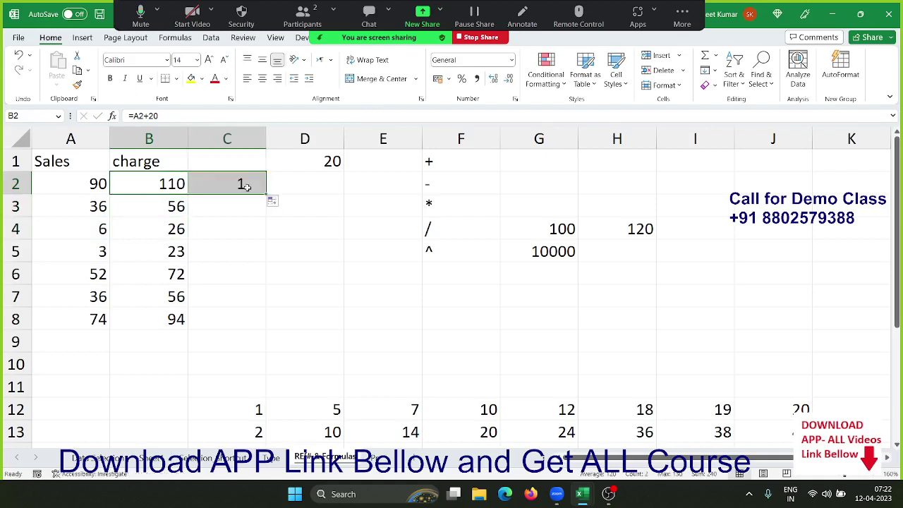
pyautogui.doubleClick(232, 185)
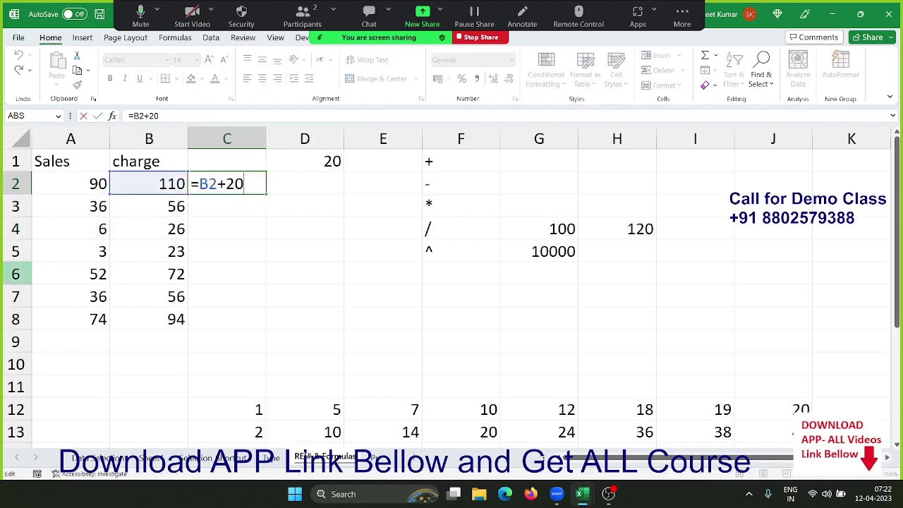
pyautogui.click(226, 161)
pyautogui.click(149, 161)
pyautogui.moveTo(149, 184); pyautogui.dragTo(233, 319)
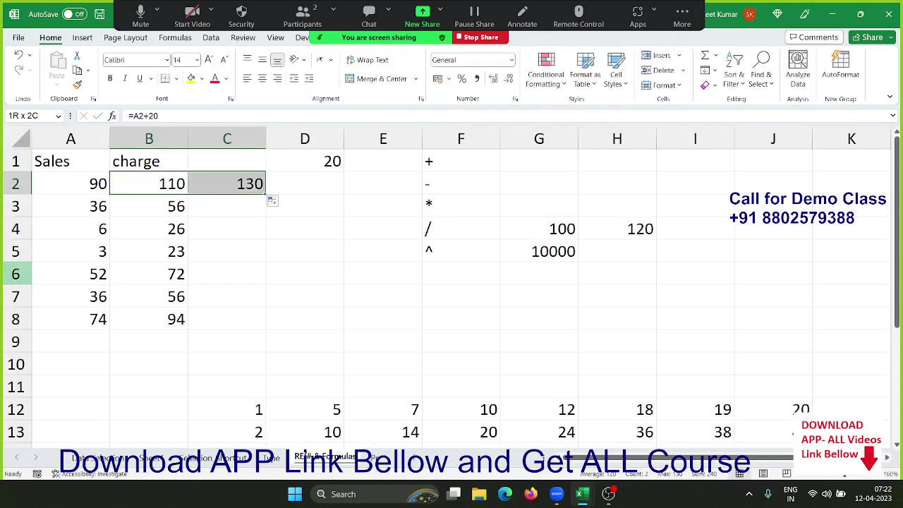
pyautogui.press('Delete')
pyautogui.click(149, 161)
# Enter the formula =A2+D1 in B2
pyautogui.click(149, 184)
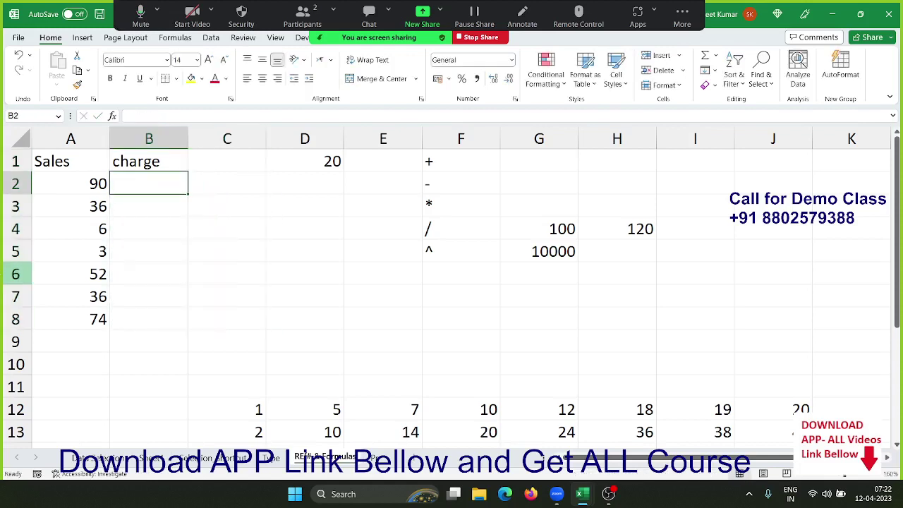
pyautogui.write('=')
pyautogui.click(71, 183)
pyautogui.write('+')
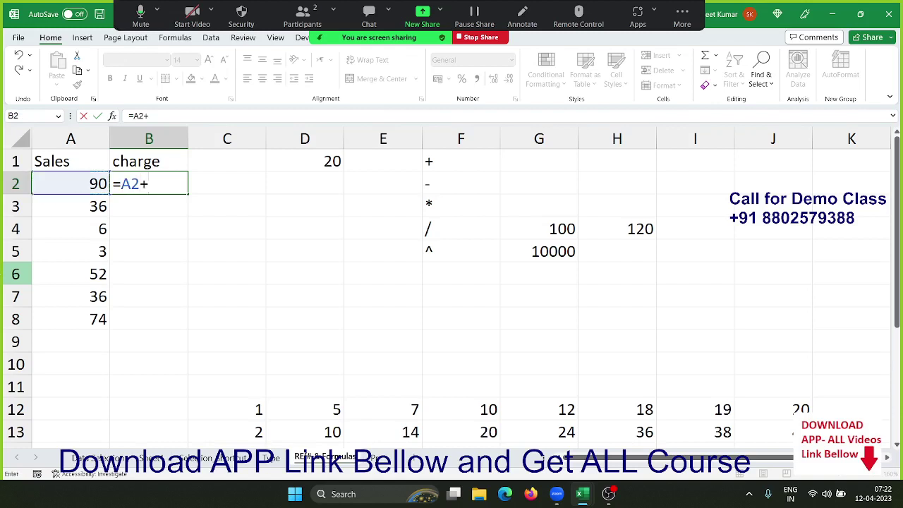
pyautogui.click(292, 155)
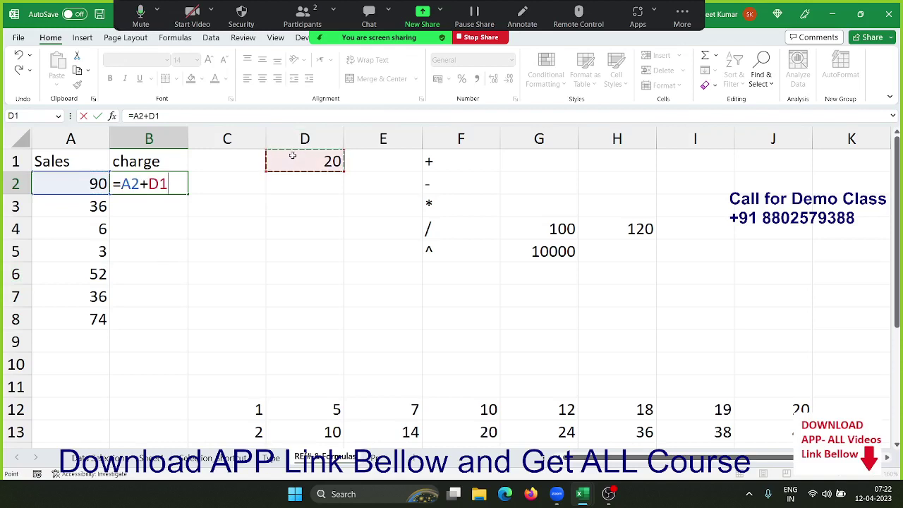
pyautogui.press('Return')
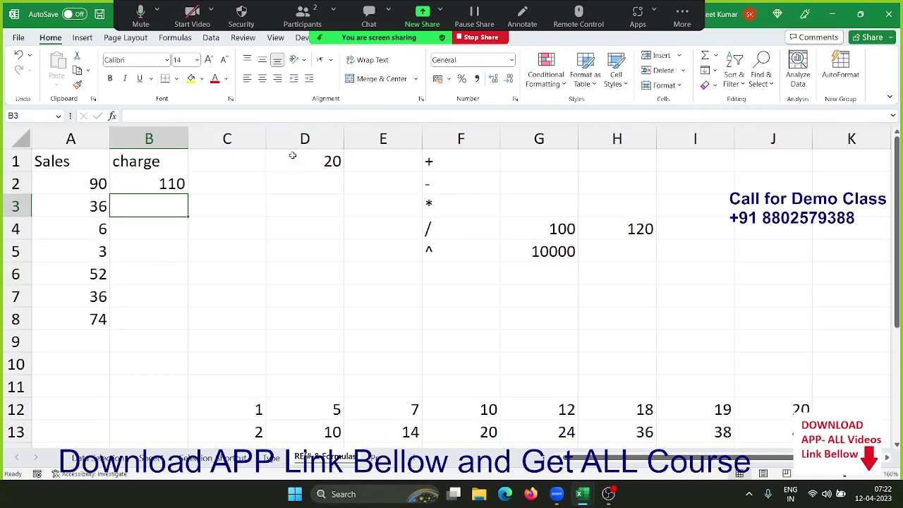
# Change D1 from 20 to 30 and check B2's formula
pyautogui.press('Up')
pyautogui.press('Up')
pyautogui.doubleClick(292, 155)
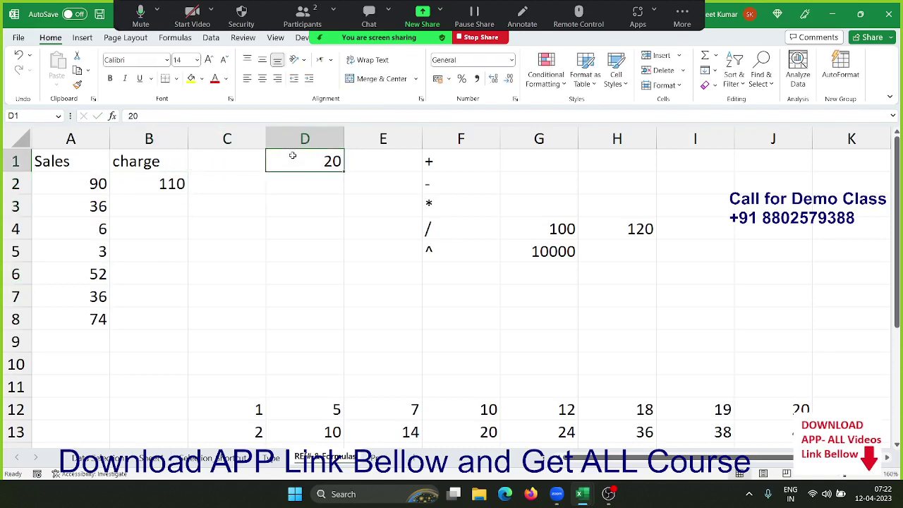
pyautogui.press('BackSpace')
pyautogui.press('BackSpace')
pyautogui.write('30')
pyautogui.press('Return')
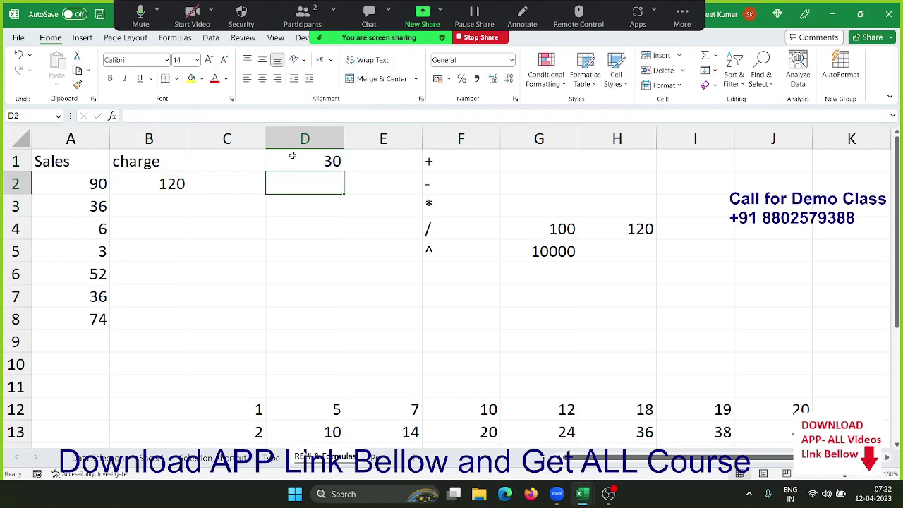
pyautogui.press('Left')
pyautogui.press('Left')
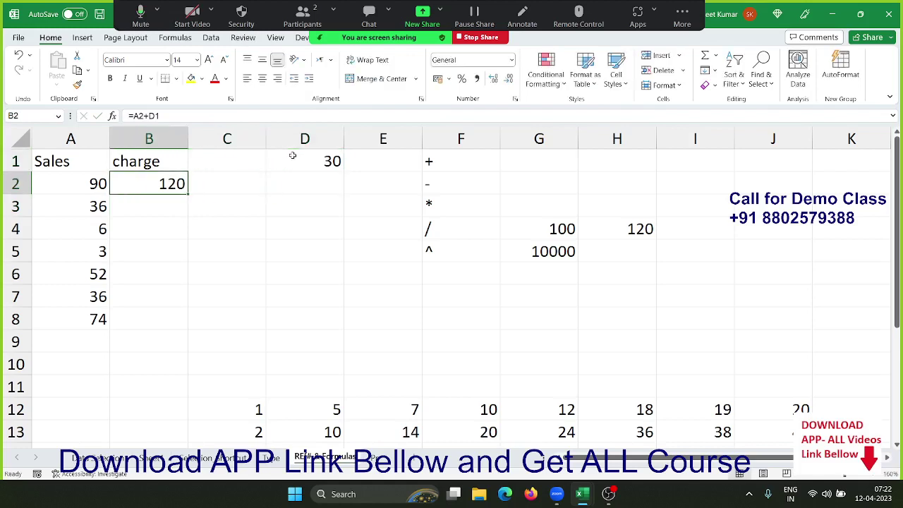
pyautogui.press('F2')
pyautogui.press('Escape')
# Copy B2's formula into B3 and inspect its shifted =A3+D2 references
pyautogui.moveTo(189, 206); pyautogui.dragTo(190, 217)
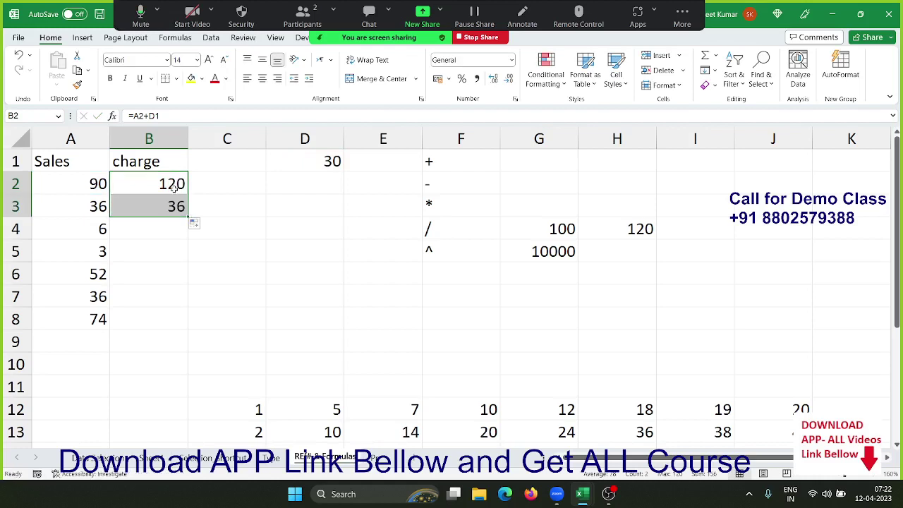
pyautogui.doubleClick(175, 189)
pyautogui.press('Return')
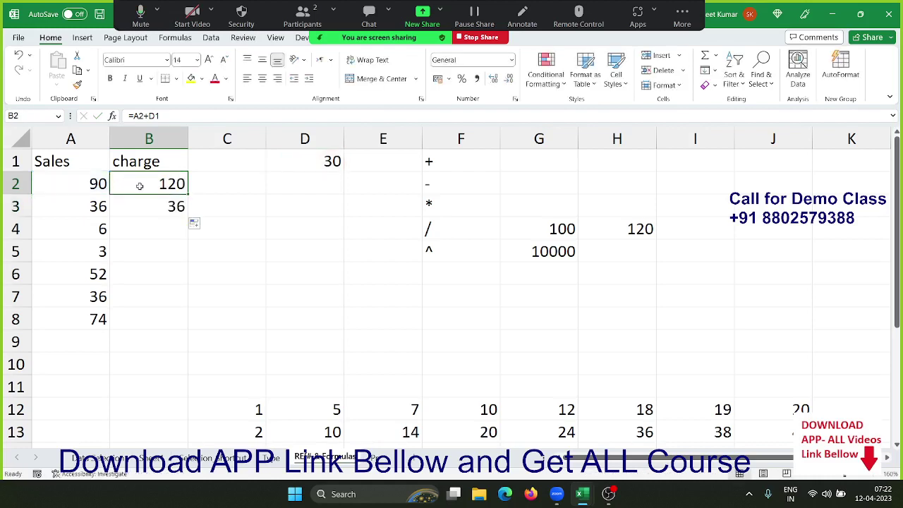
pyautogui.doubleClick(141, 204)
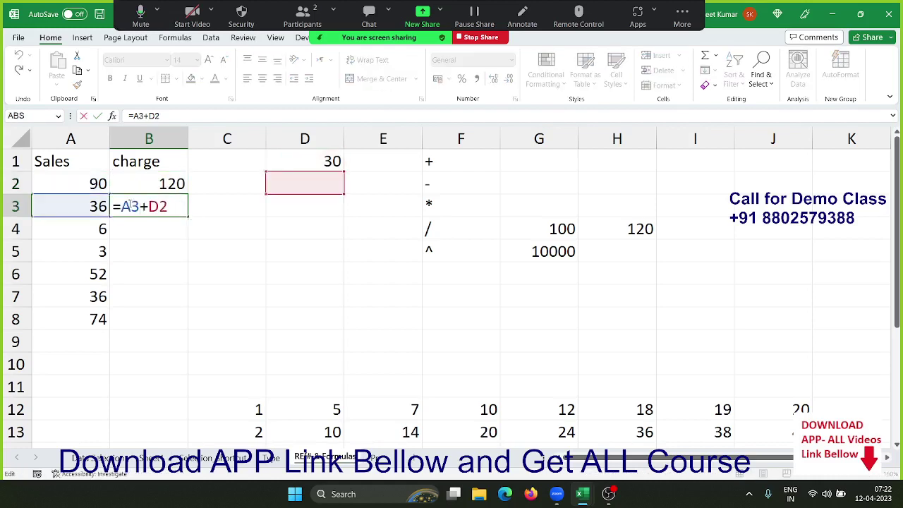
pyautogui.doubleClick(130, 206)
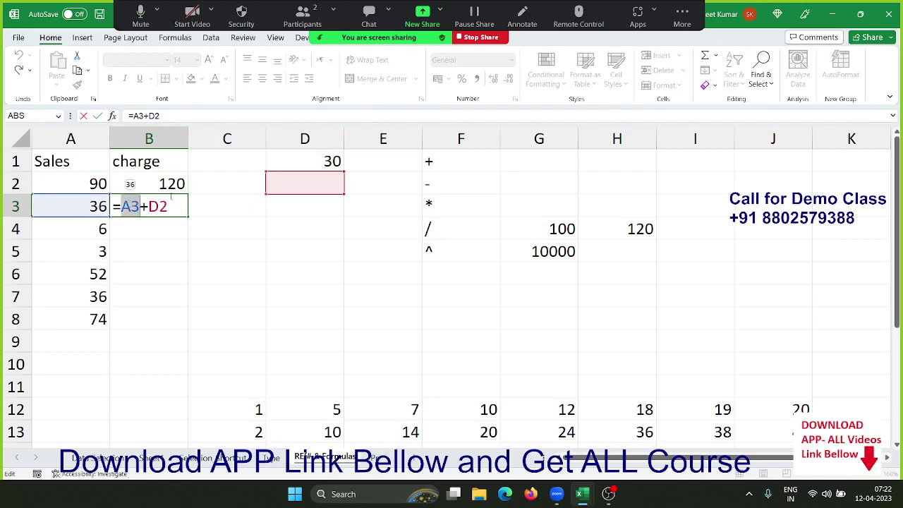
pyautogui.doubleClick(161, 204)
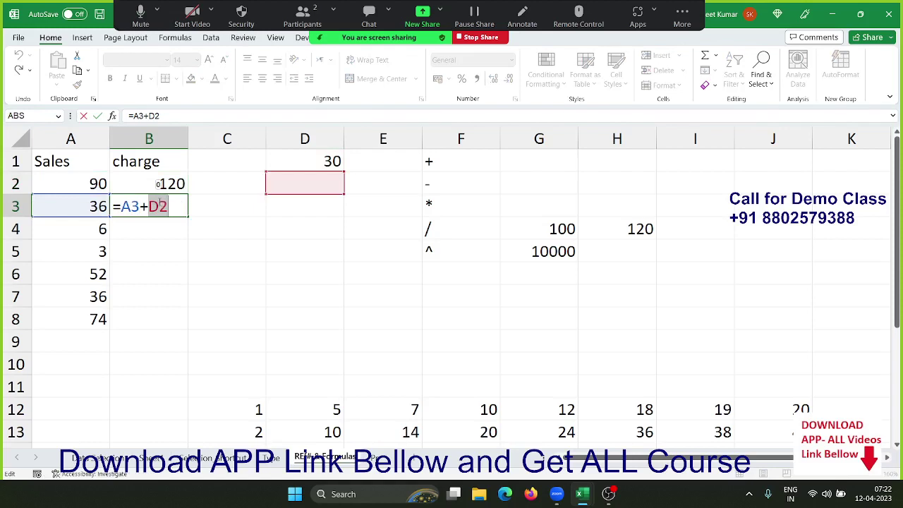
pyautogui.doubleClick(135, 204)
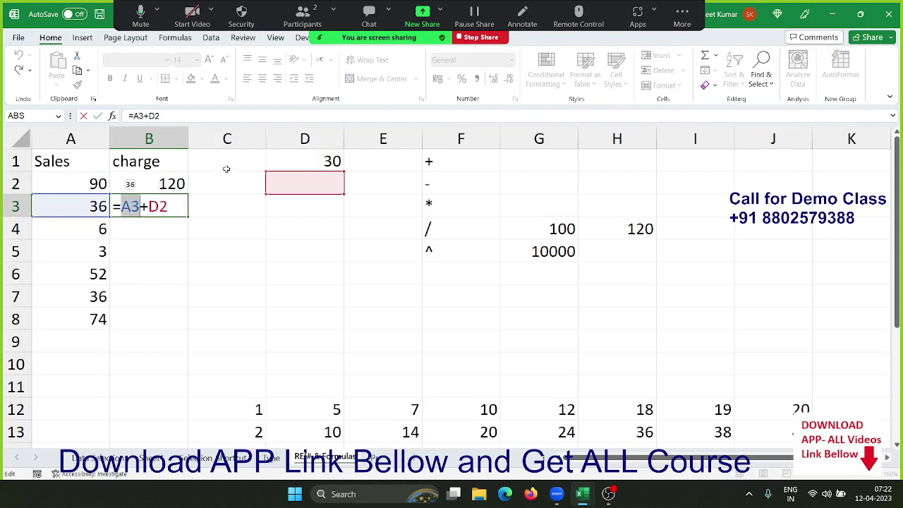
pyautogui.press('Escape')
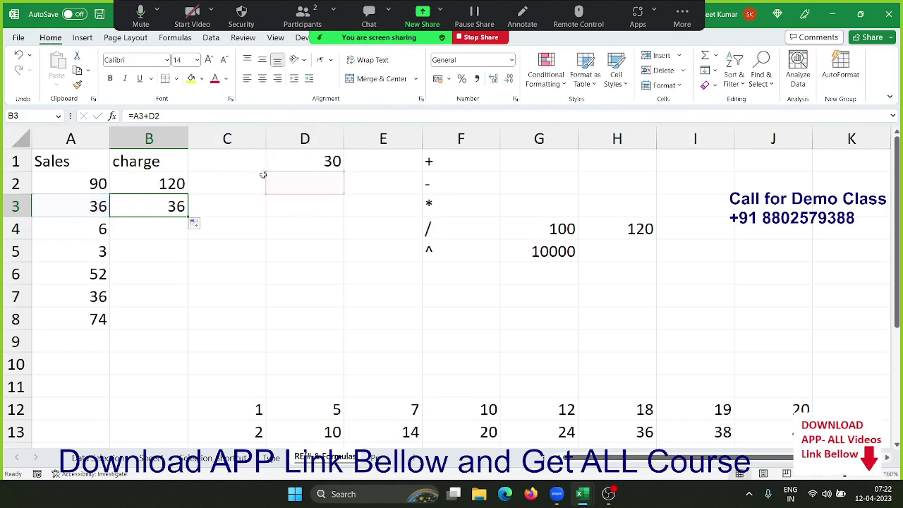
pyautogui.doubleClick(170, 188)
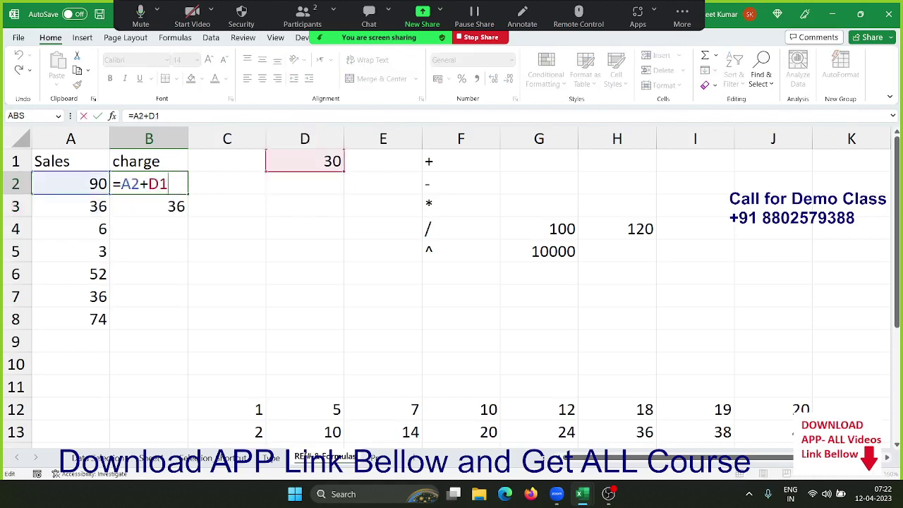
# Lock the row as =A2+D$1 in B2, fill it down to B8, and check B3
pyautogui.write('$')
pyautogui.press('Return')
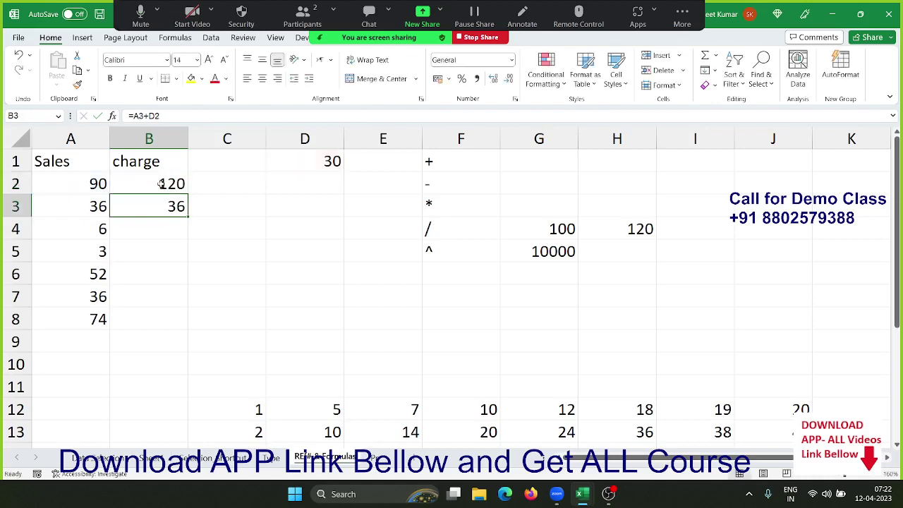
pyautogui.click(170, 186)
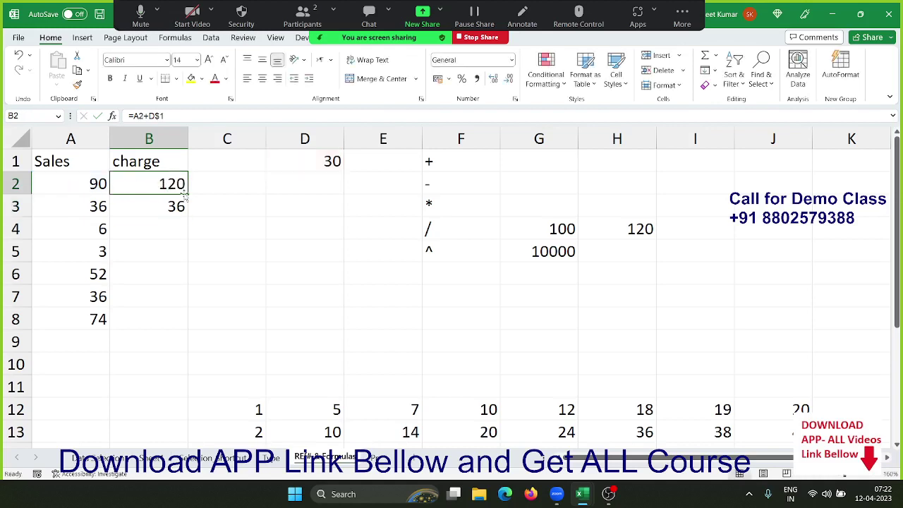
pyautogui.moveTo(187, 190); pyautogui.dragTo(182, 320)
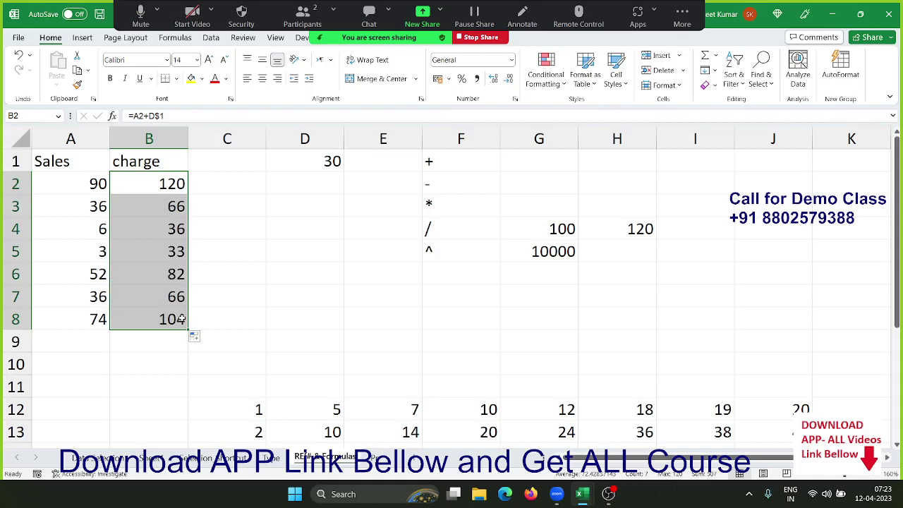
pyautogui.click(173, 223)
pyautogui.click(180, 206)
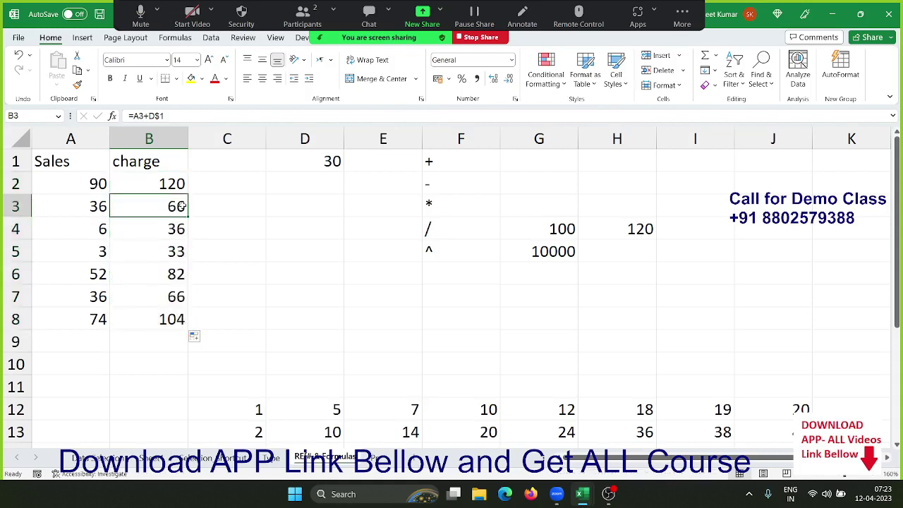
pyautogui.doubleClick(181, 206)
pyautogui.press('Escape')
pyautogui.press('Up')
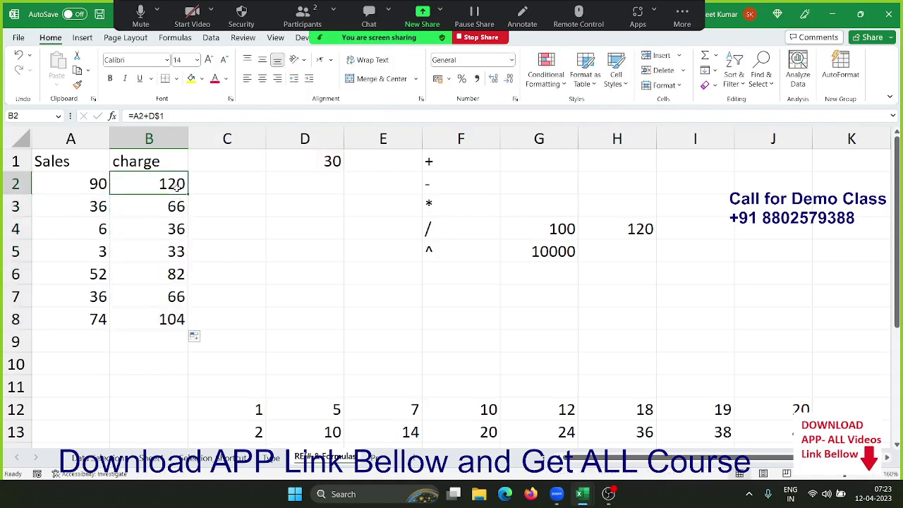
# Copy B2's formula right into C2, giving =B2+E$1
pyautogui.moveTo(204, 197); pyautogui.dragTo(226, 189)
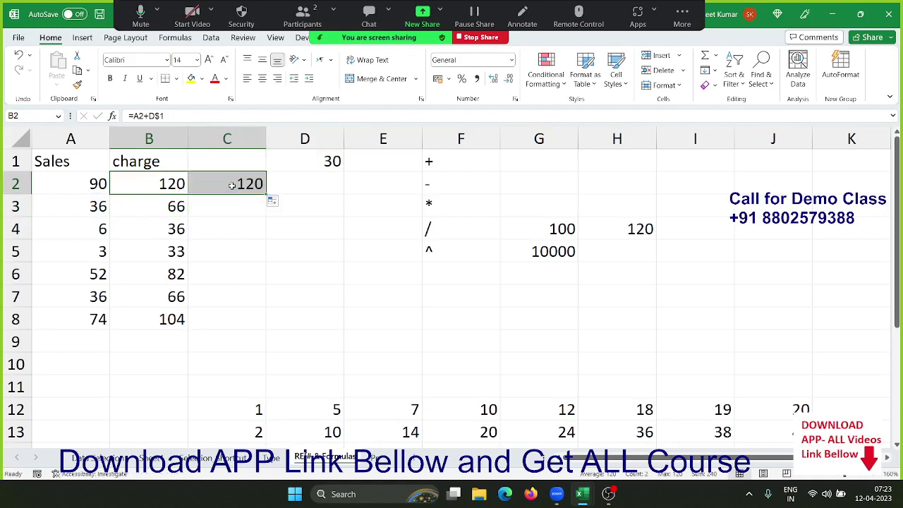
pyautogui.doubleClick(219, 191)
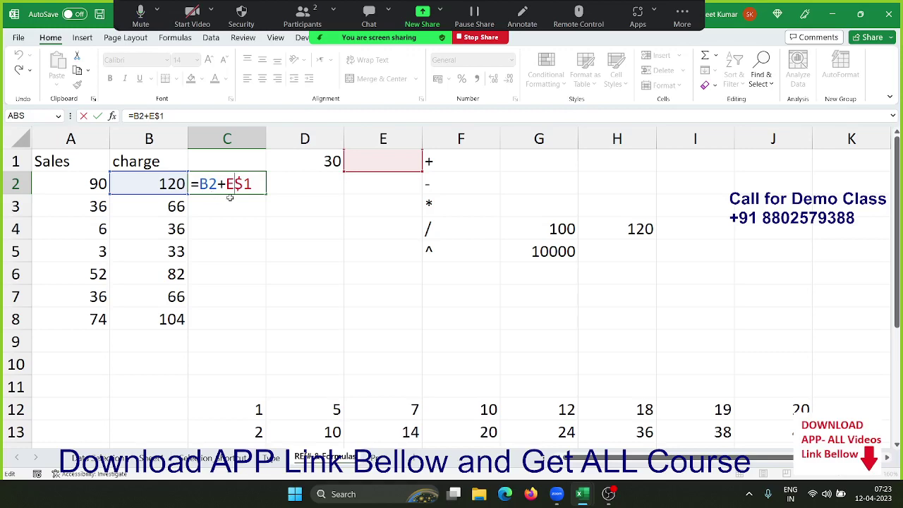
pyautogui.hotkey('ctrl', 'Return')
# Clear the multiplication results in D13:J21
pyautogui.scroll(-1, 261, 204)
pyautogui.scroll(-3, 262, 204)
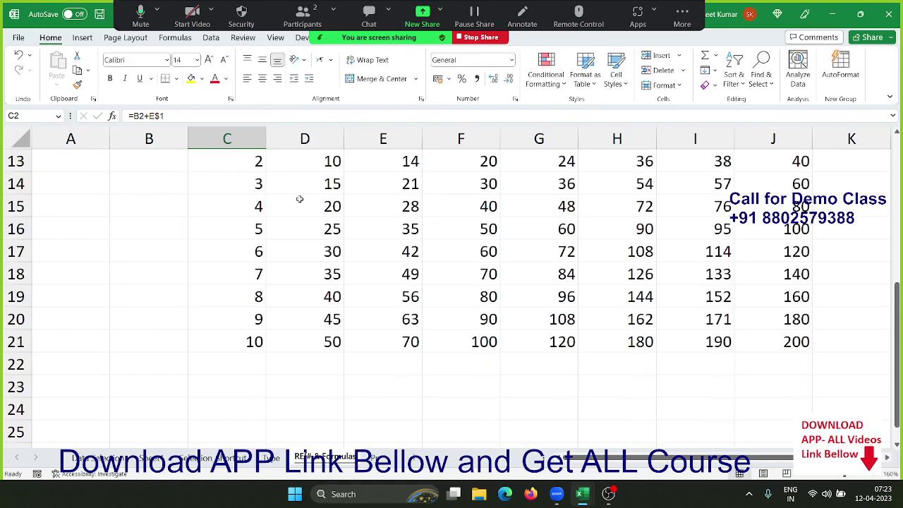
pyautogui.scroll(2, 311, 211)
pyautogui.click(317, 288)
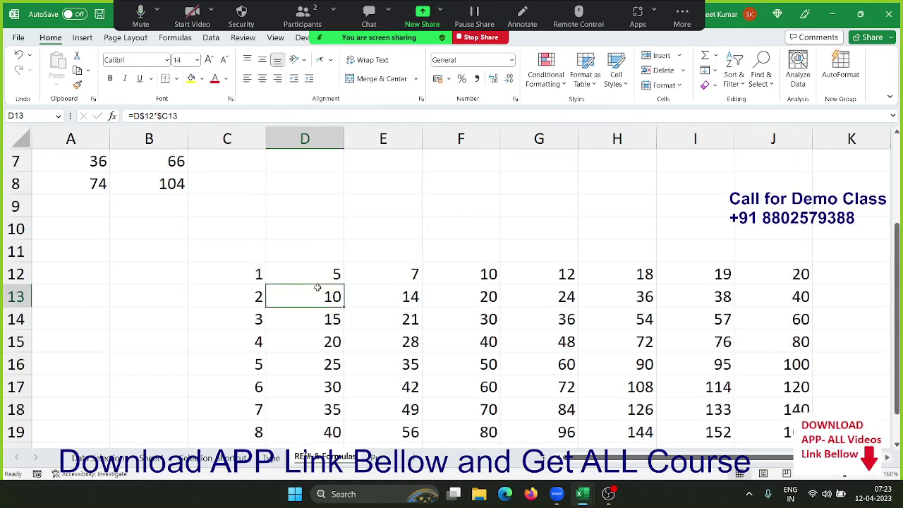
pyautogui.hotkey('ctrl', 'shift', 'End')
pyautogui.press('Delete')
# Enter =D12*C13 in D13 to multiply 5 by 2
pyautogui.press('Left')
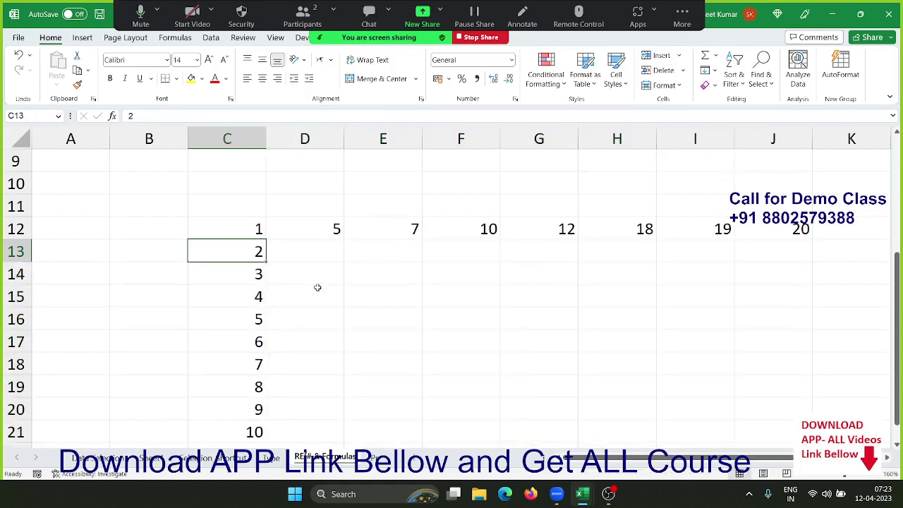
pyautogui.press('Right')
pyautogui.write('=')
pyautogui.press('Up')
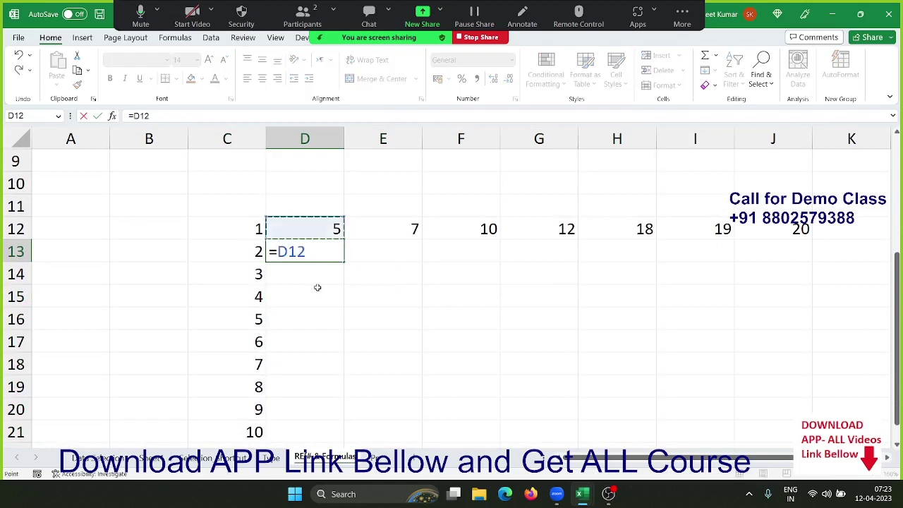
pyautogui.write('*')
pyautogui.press('Left')
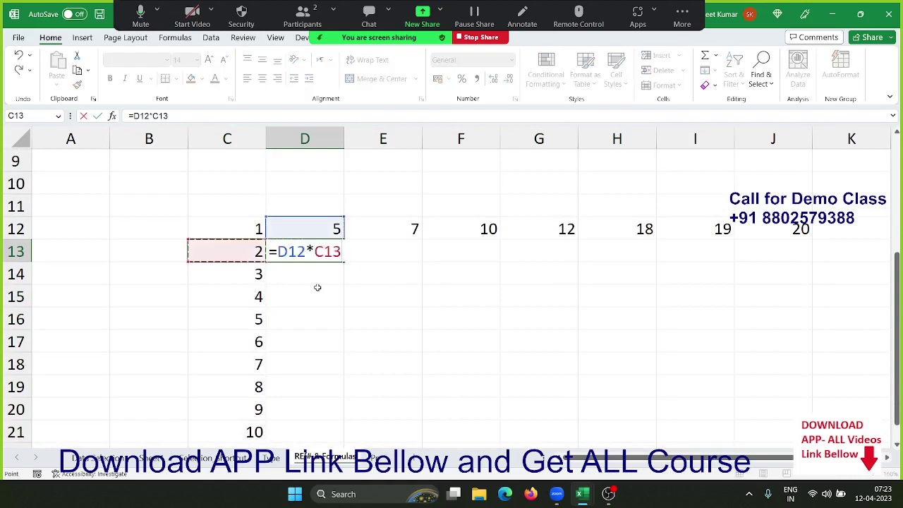
pyautogui.press('Return')
# Copy D13 down into D14 and inspect its =D13*C14 formula giving 30
pyautogui.press('Up')
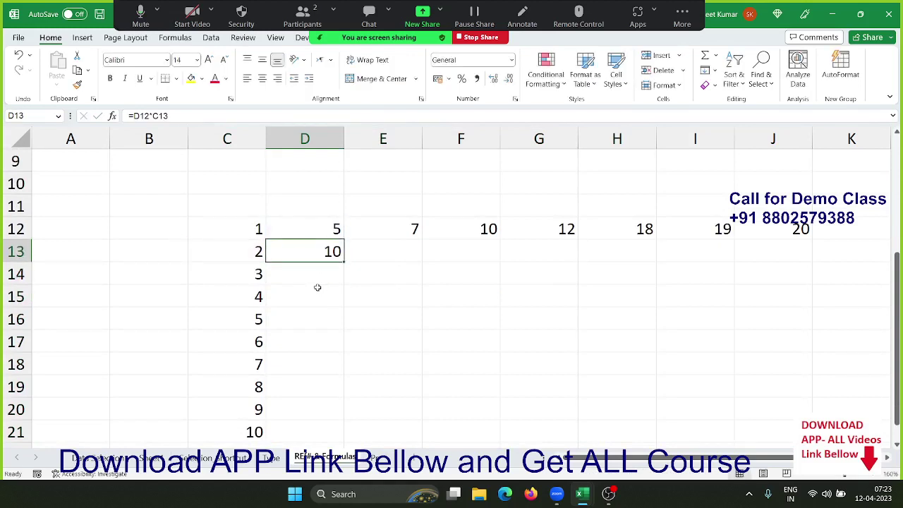
pyautogui.press('Down')
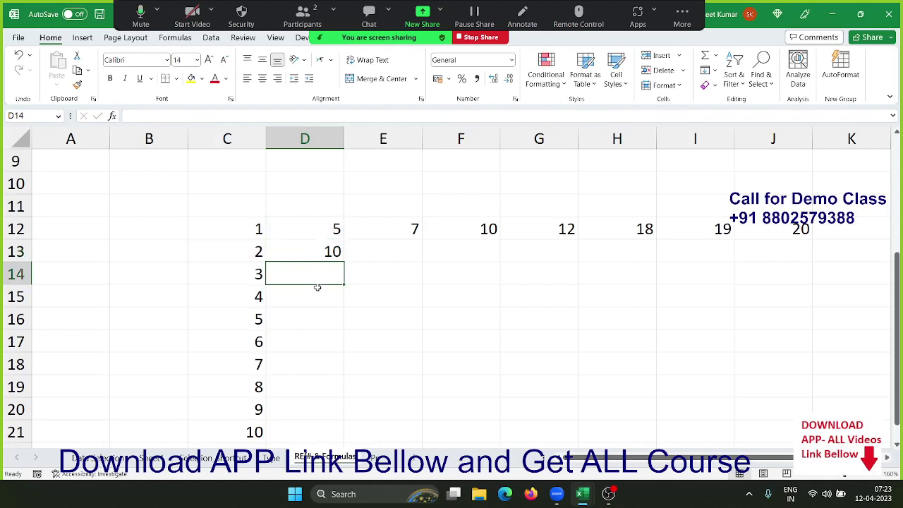
pyautogui.press('Down')
pyautogui.press('Down')
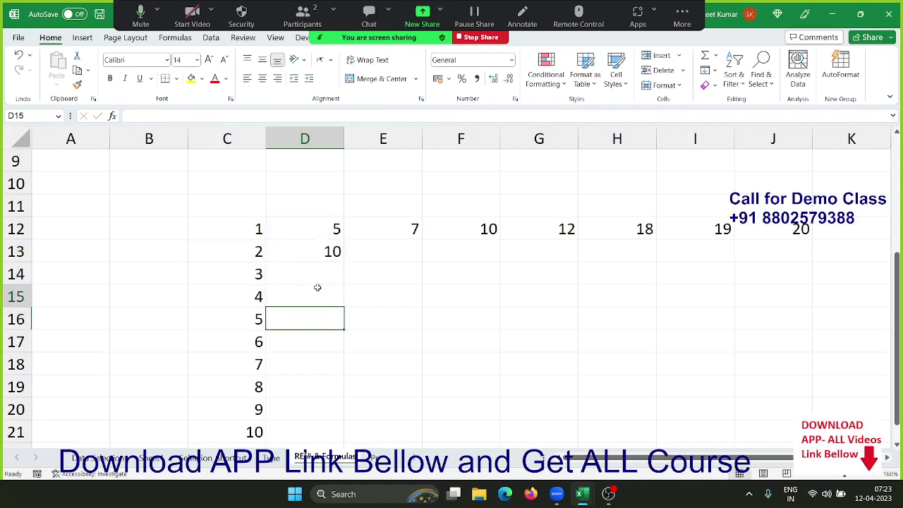
pyautogui.press('Up')
pyautogui.press('Up')
pyautogui.press('Up')
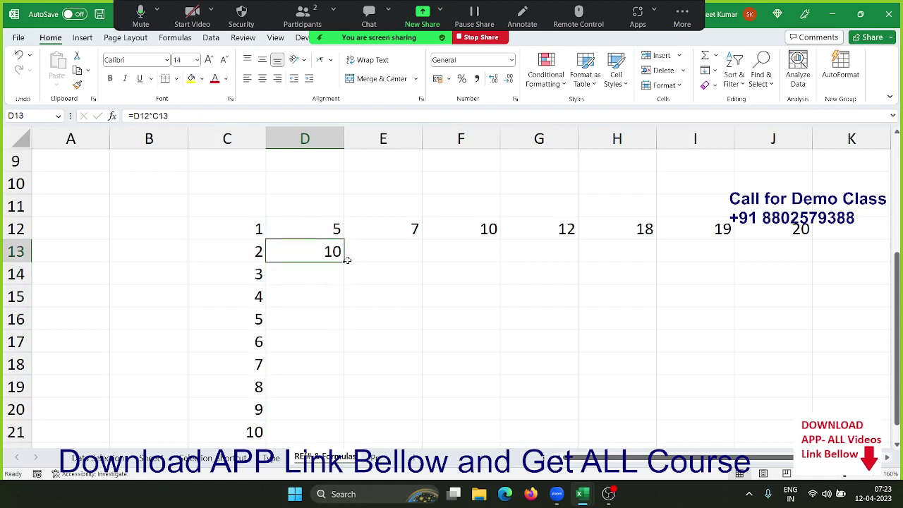
pyautogui.moveTo(346, 260); pyautogui.dragTo(346, 283)
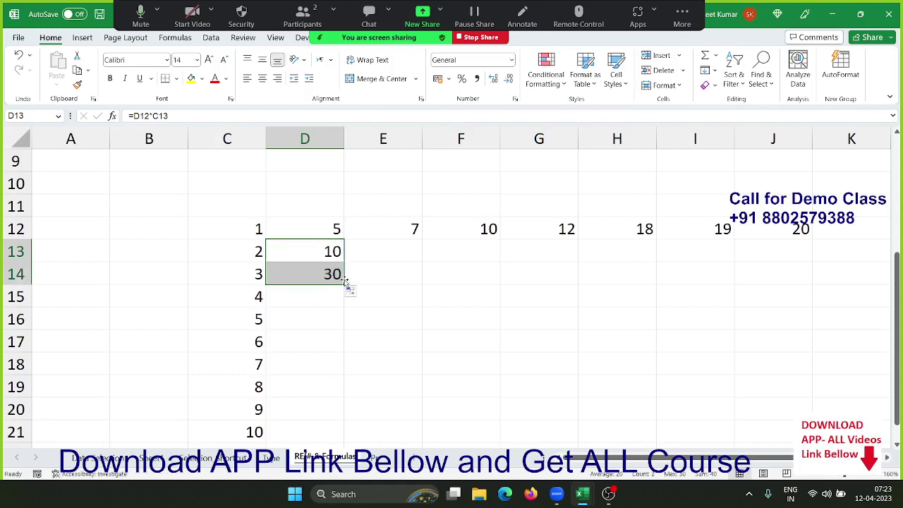
pyautogui.click(333, 274)
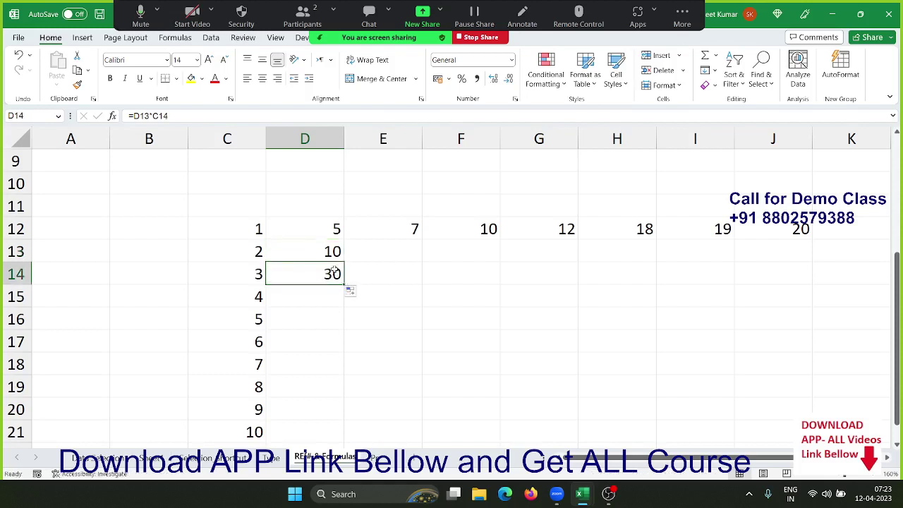
pyautogui.doubleClick(332, 275)
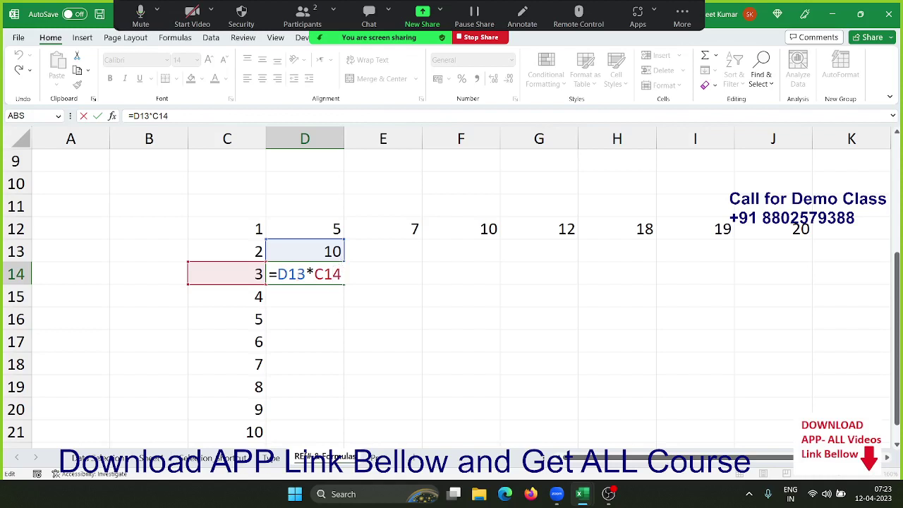
pyautogui.click(293, 276)
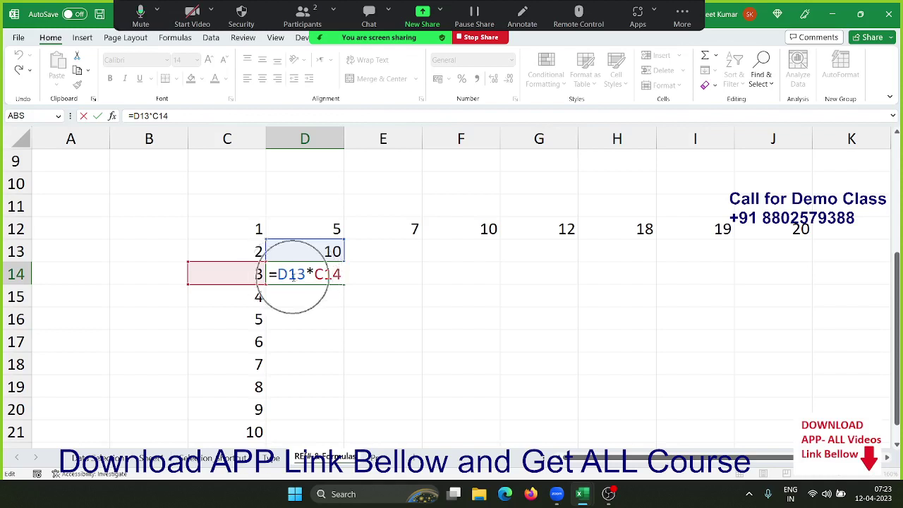
pyautogui.hotkey('ctrl', 'Return')
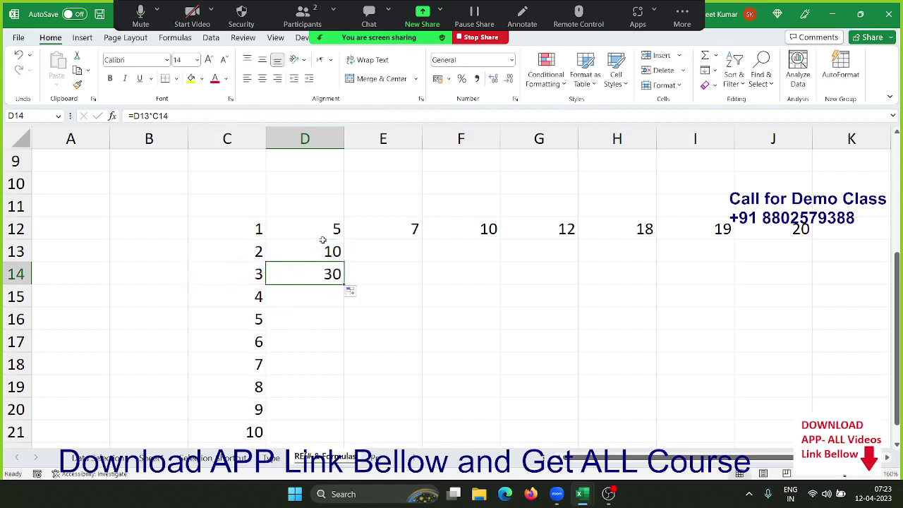
pyautogui.doubleClick(322, 245)
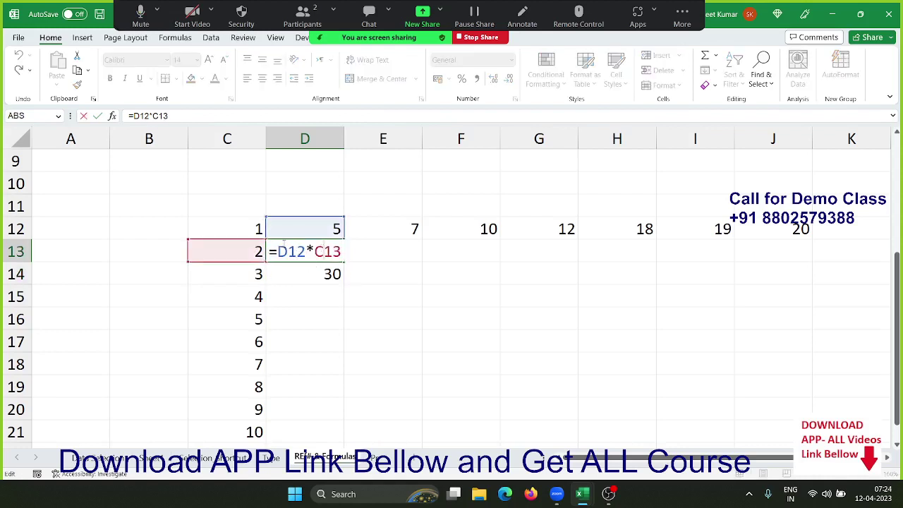
# Change D13 to =D$12*C13 and fill it down to D21, giving 10 to 50
pyautogui.click(290, 252)
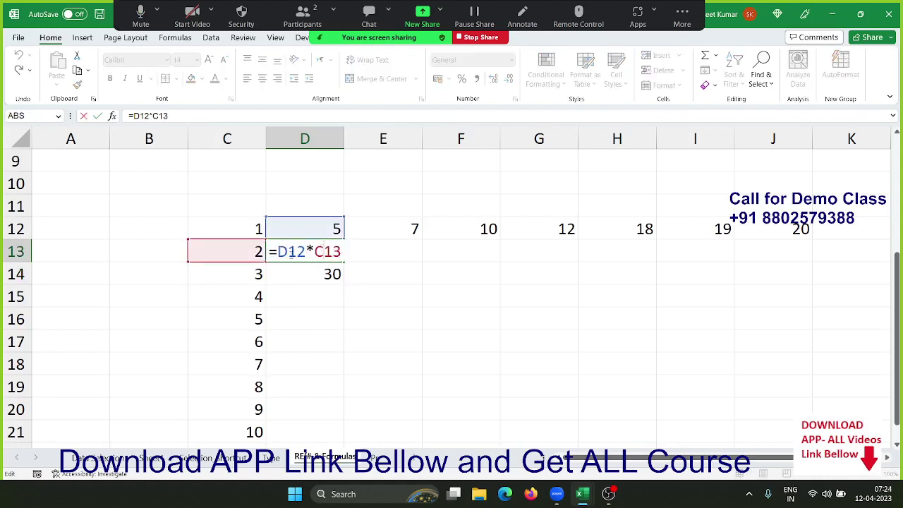
pyautogui.write('$')
pyautogui.press('Return')
pyautogui.click(292, 256)
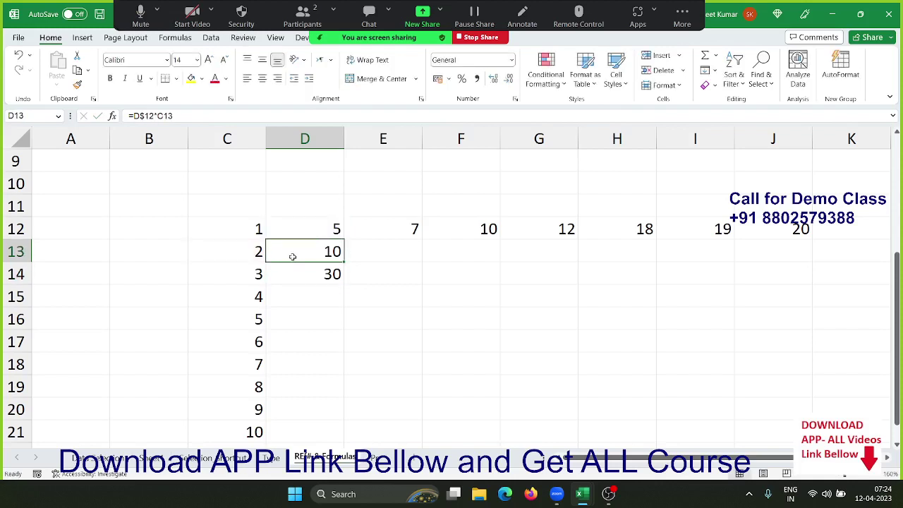
pyautogui.moveTo(344, 262); pyautogui.dragTo(335, 432)
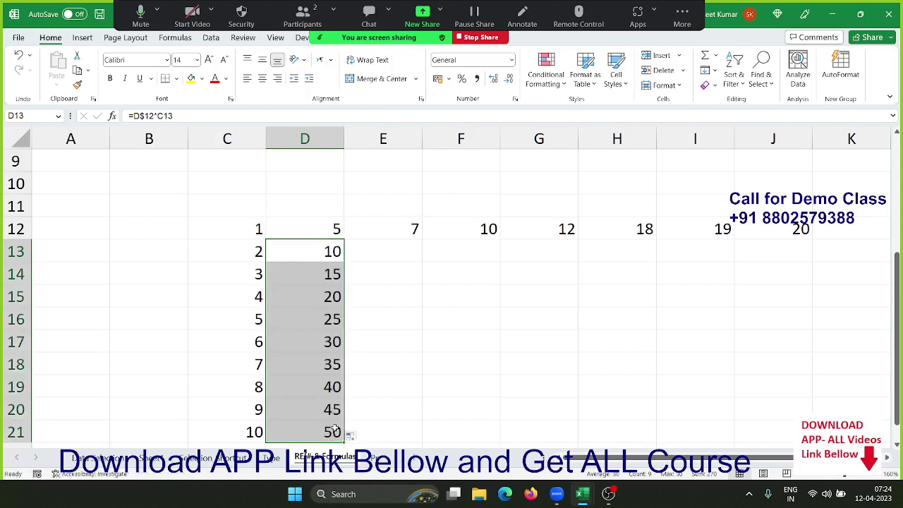
# Copy D13 into E13 and inspect its =E$12*D13 formula giving 70
pyautogui.click(336, 254)
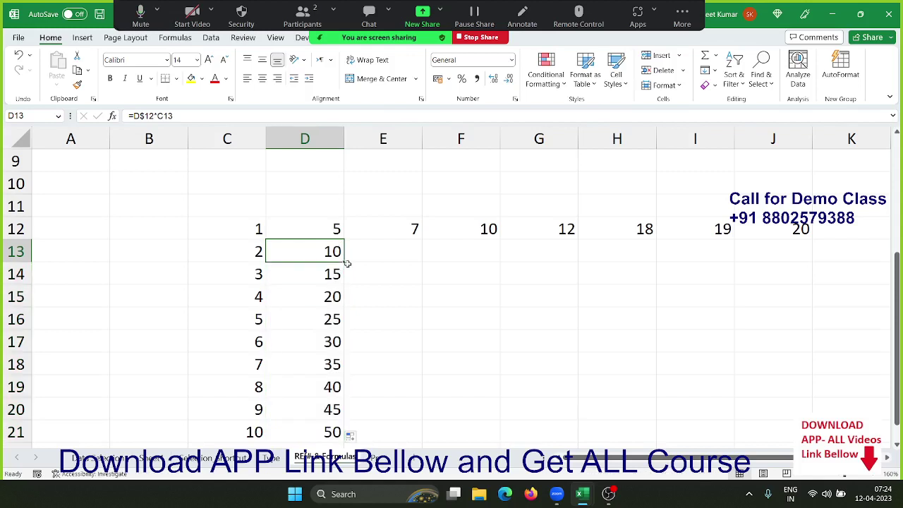
pyautogui.moveTo(340, 261); pyautogui.dragTo(390, 265)
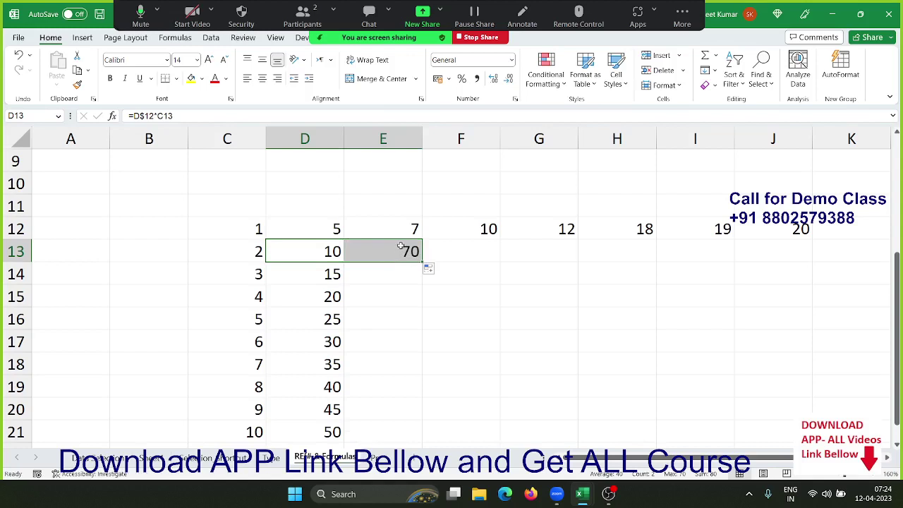
pyautogui.doubleClick(401, 248)
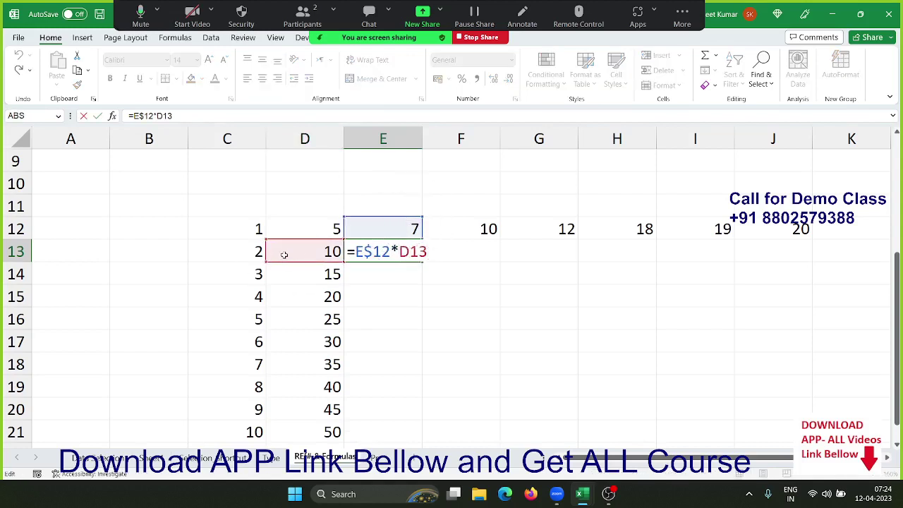
pyautogui.click(400, 252)
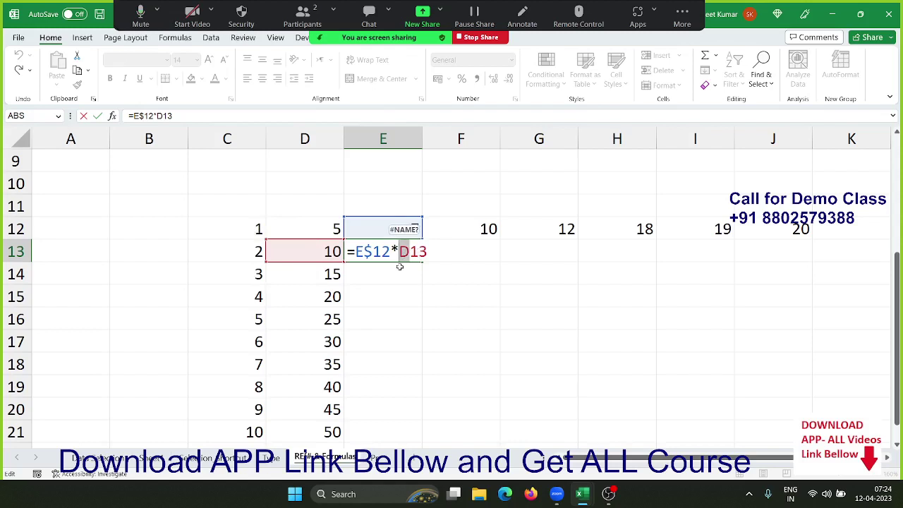
pyautogui.hotkey('ctrl', 'Return')
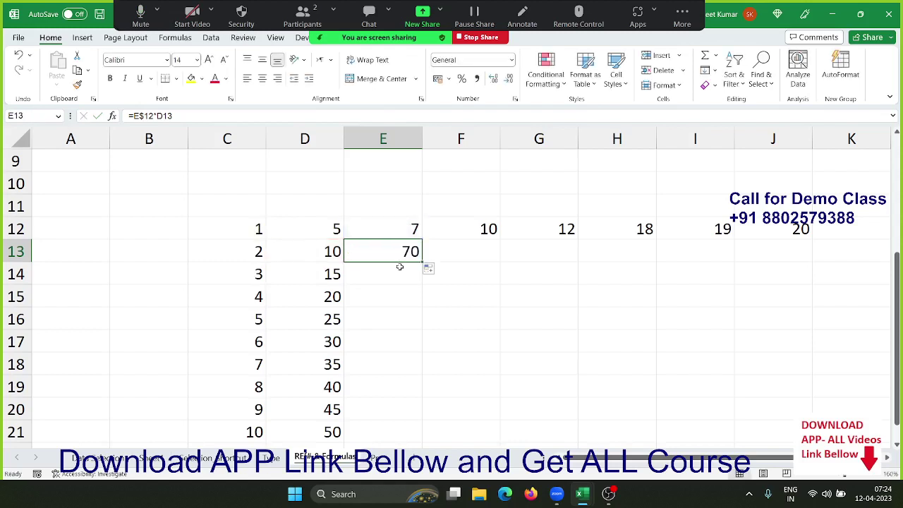
pyautogui.doubleClick(333, 251)
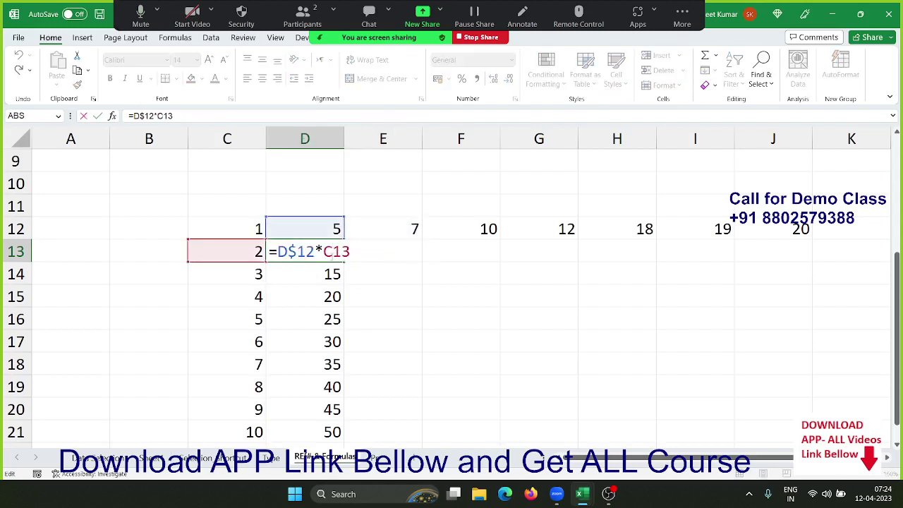
# Change D13 to =D$12*$C13 and fill it across to J13 and down to row 21
pyautogui.click(324, 251)
pyautogui.write('$')
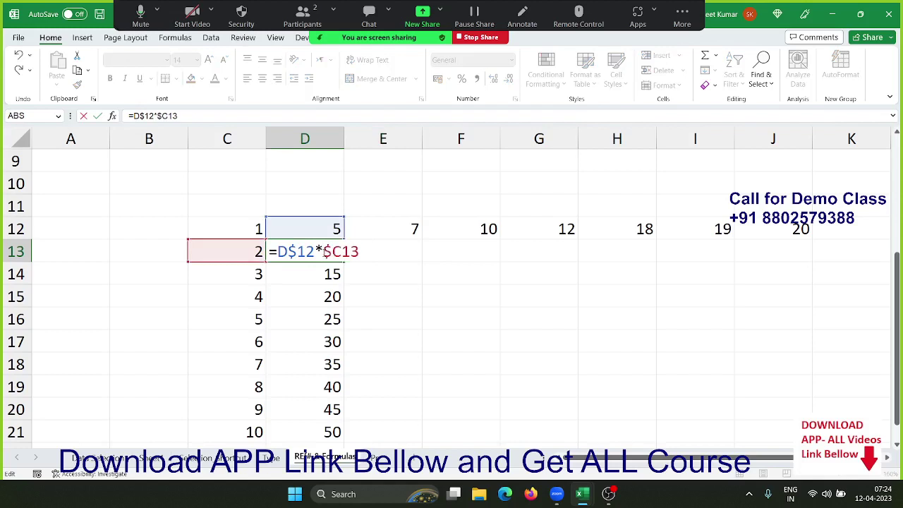
pyautogui.press('Return')
pyautogui.press('Up')
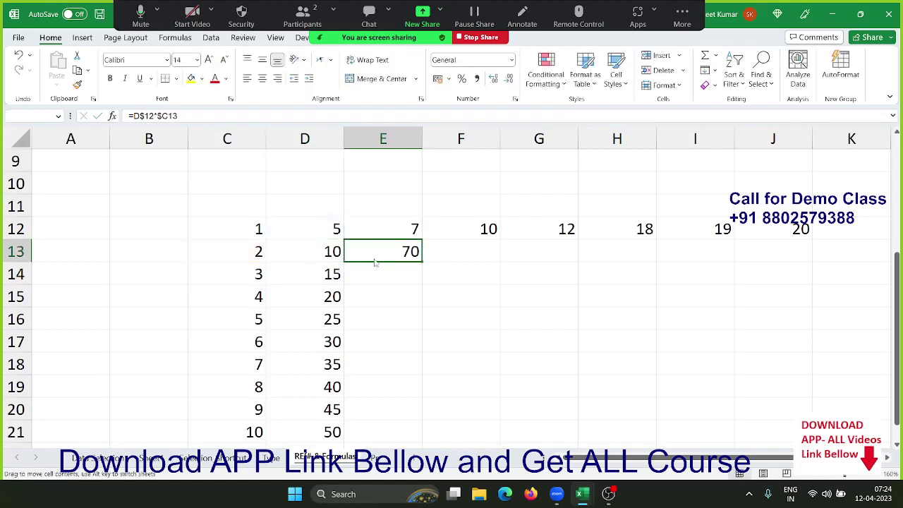
pyautogui.moveTo(350, 263); pyautogui.dragTo(374, 262)
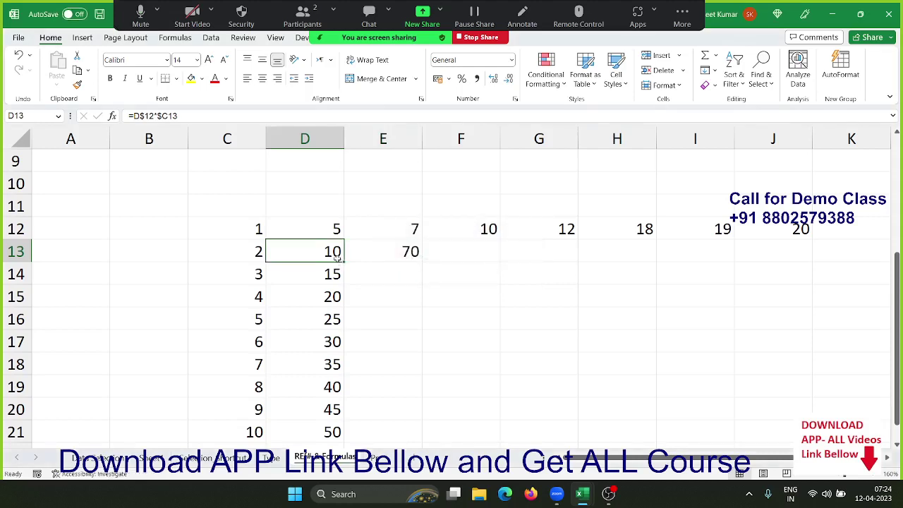
pyautogui.moveTo(345, 263); pyautogui.dragTo(803, 276)
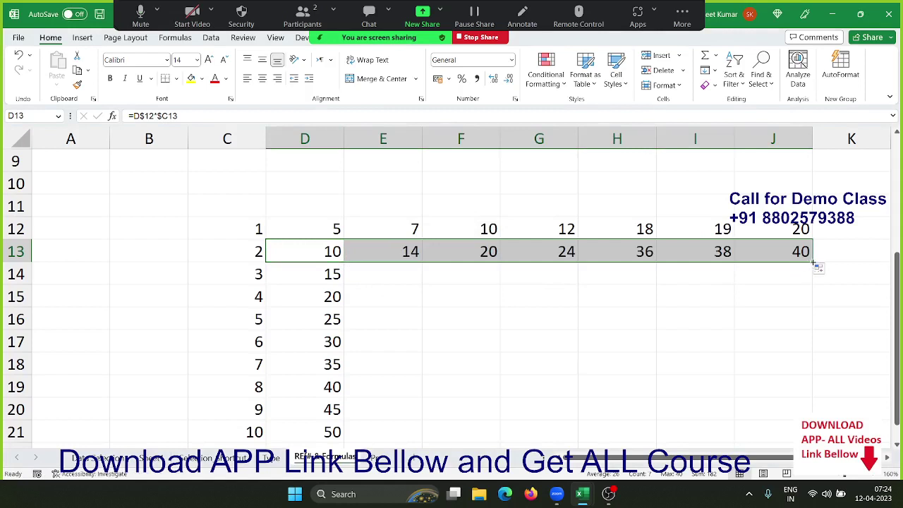
pyautogui.moveTo(817, 256); pyautogui.dragTo(812, 433)
# Check F13's copied formula, then go to the CASH MEMO exercise sheet
pyautogui.click(494, 263)
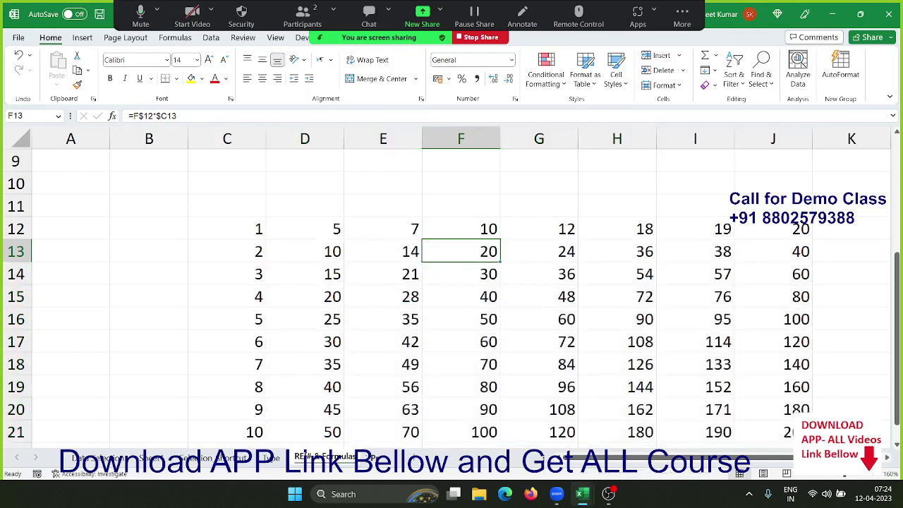
pyautogui.click(373, 458)
pyautogui.click(333, 363)
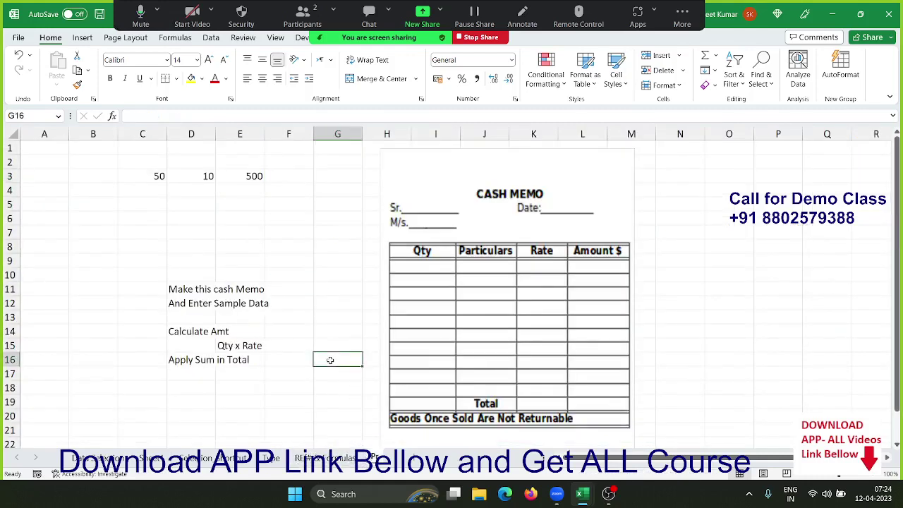
pyautogui.click(477, 235)
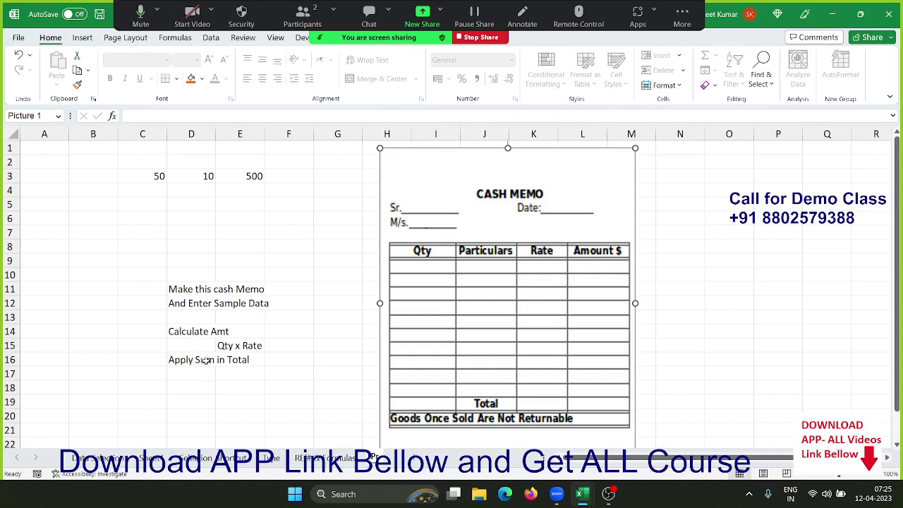
pyautogui.scroll(-3, 406, 307)
pyautogui.scroll(3, 409, 312)
pyautogui.click(175, 256)
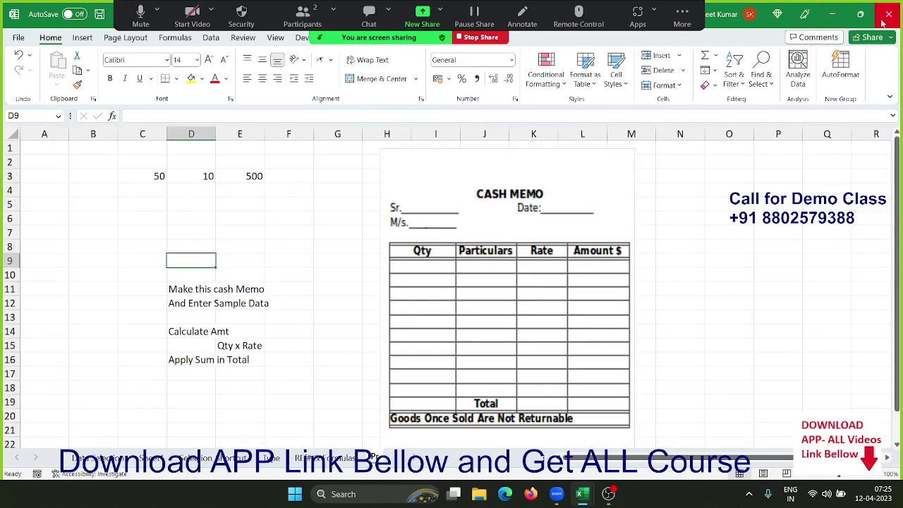